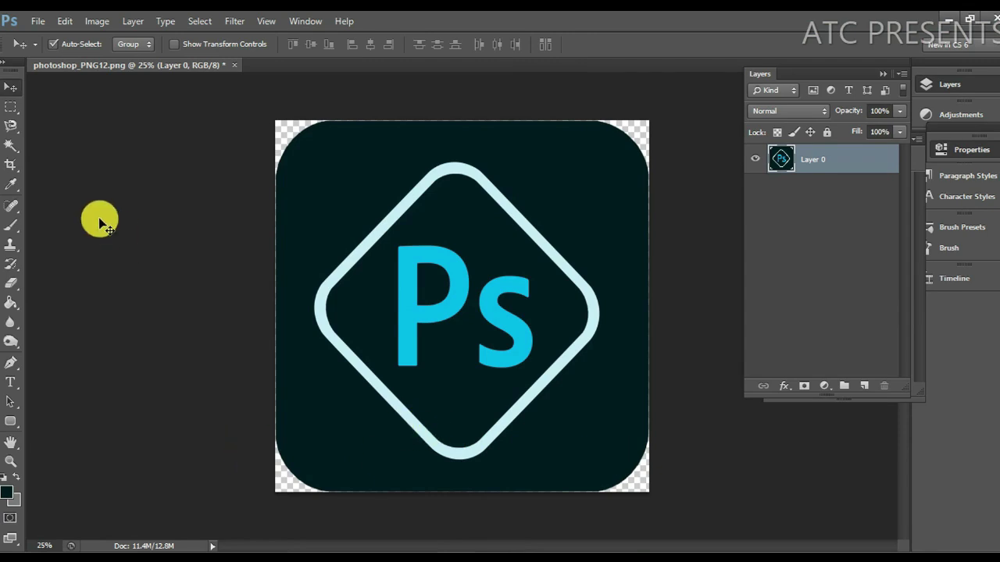
Step: Magic Wand-select the P and S letters and add a new empty layer
click(13, 148)
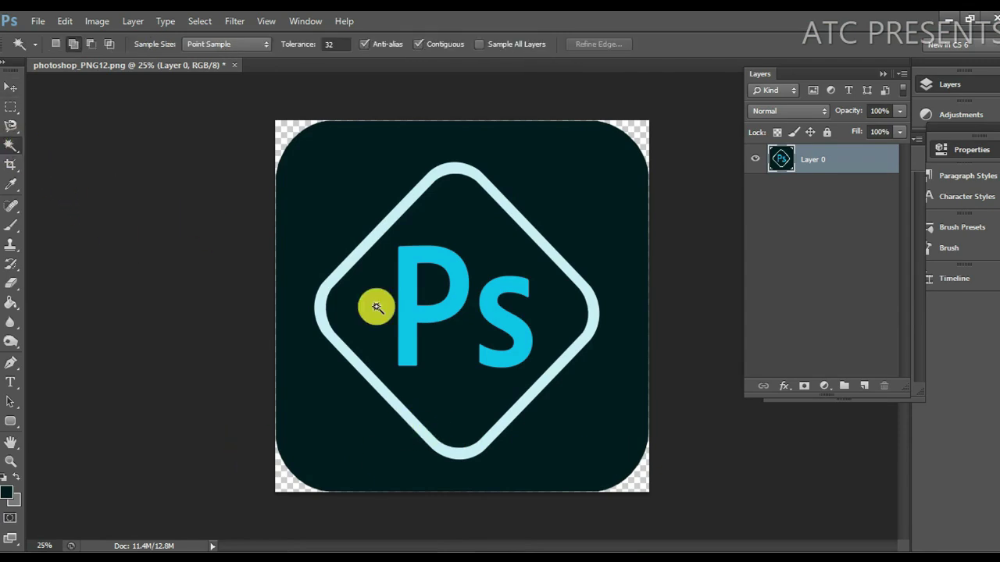
click(411, 327)
click(504, 338)
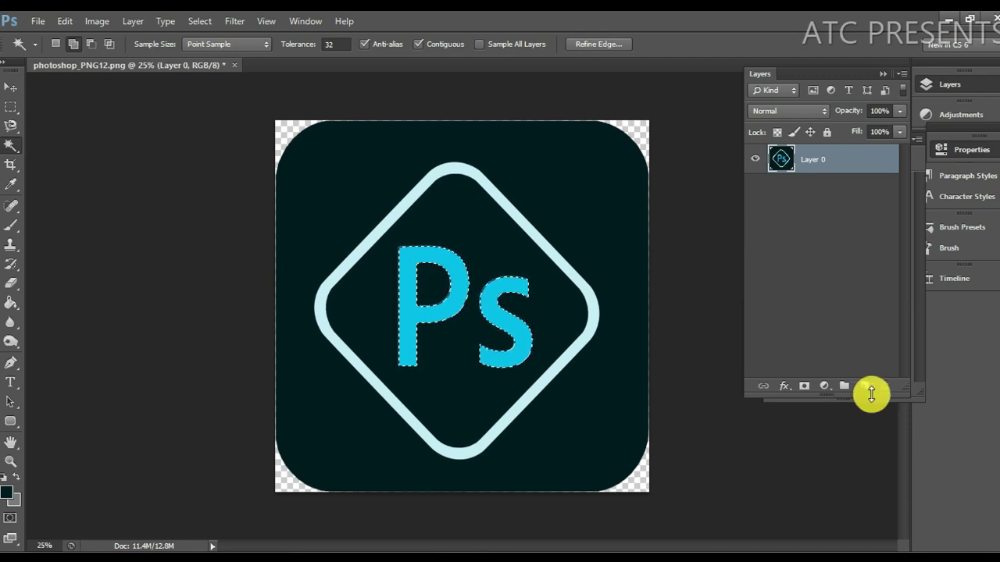
click(864, 386)
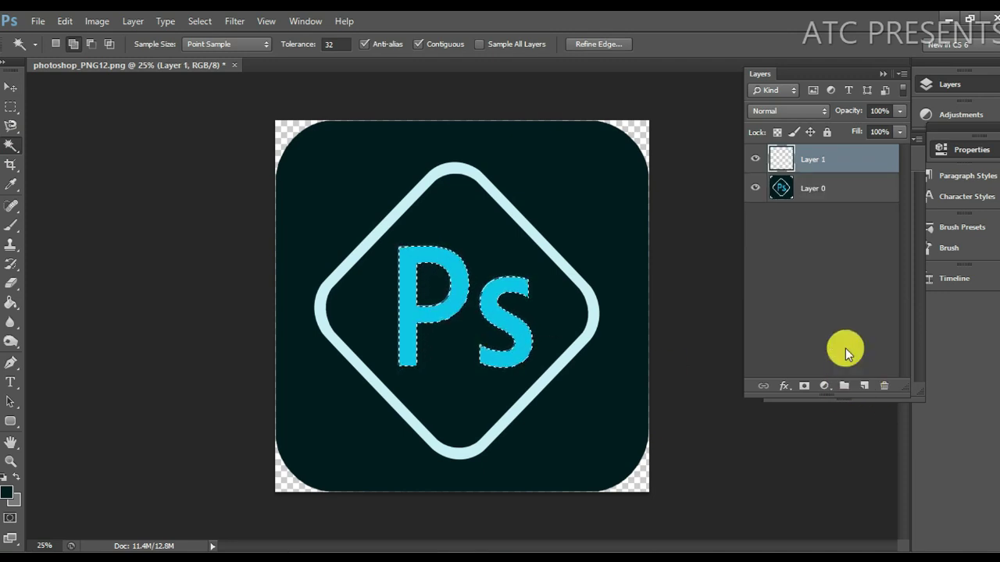
Step: Set the foreground colour to grey #adadad
click(10, 492)
text(adad)
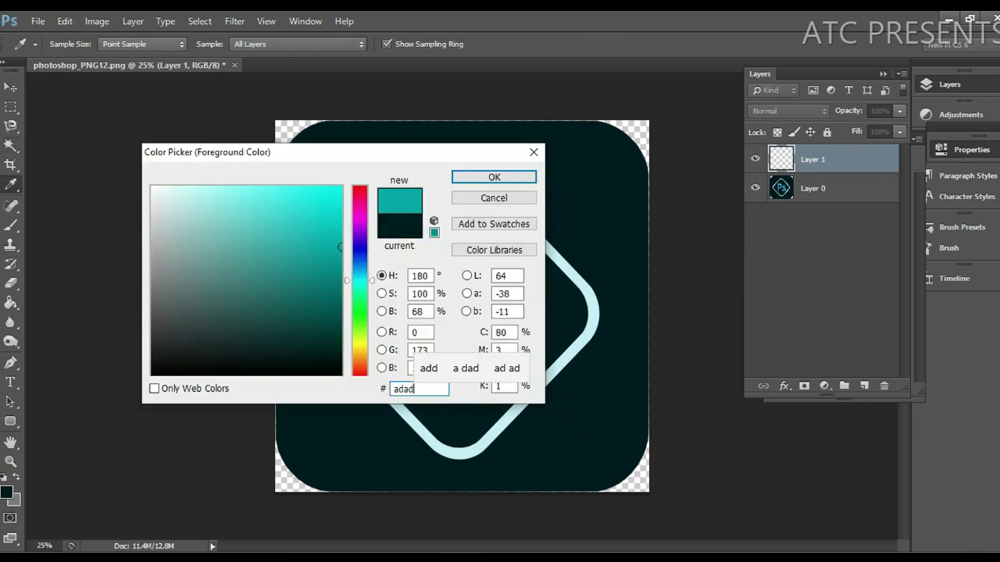
text(ad)
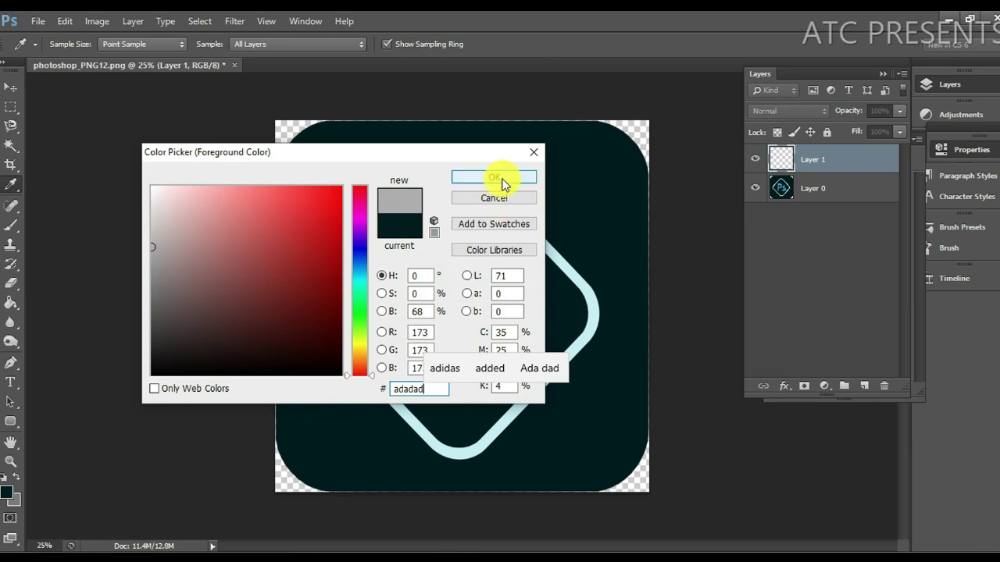
double_click(425, 390)
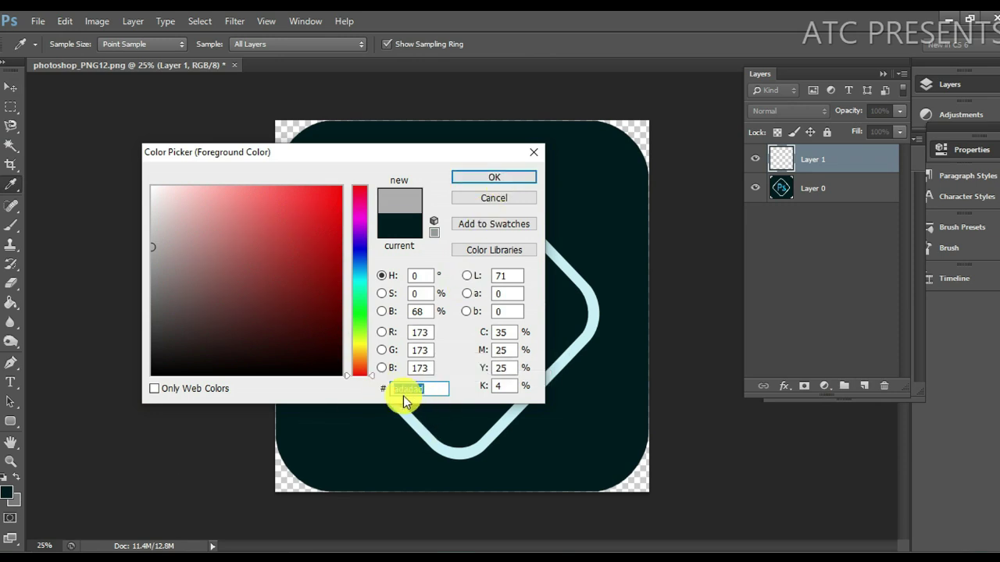
double_click(402, 389)
click(492, 178)
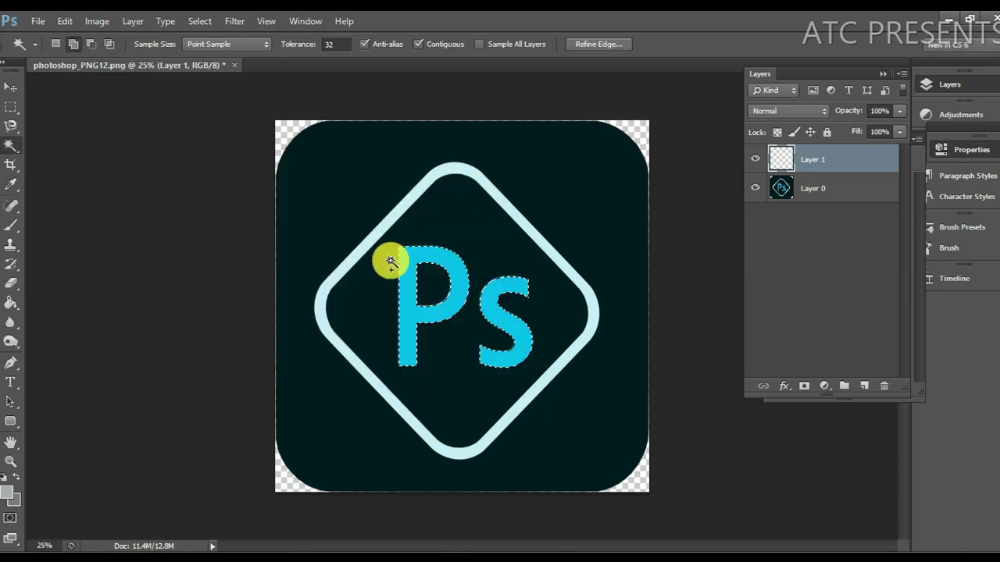
Step: Fill the selected letters with the grey foreground colour
click(67, 23)
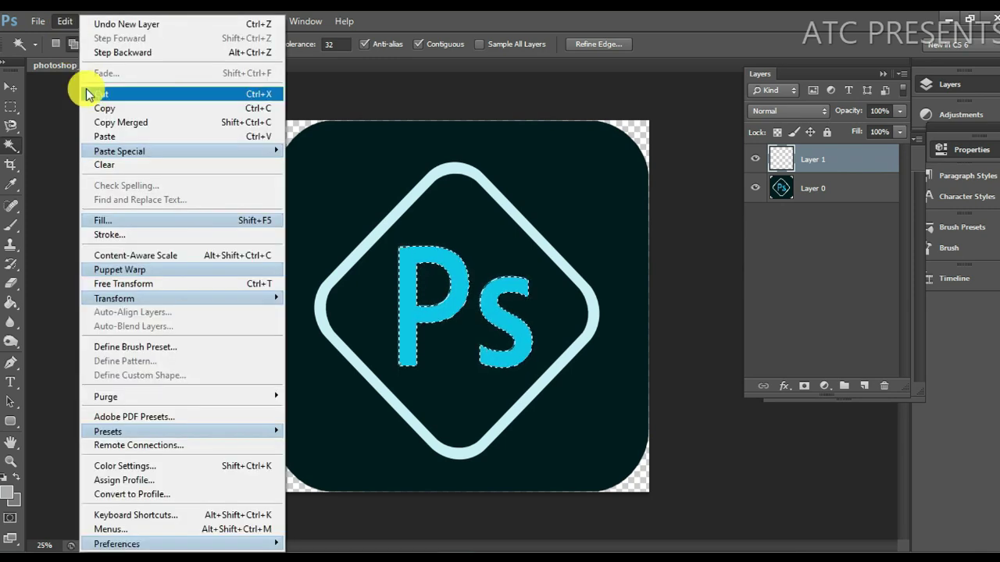
click(126, 221)
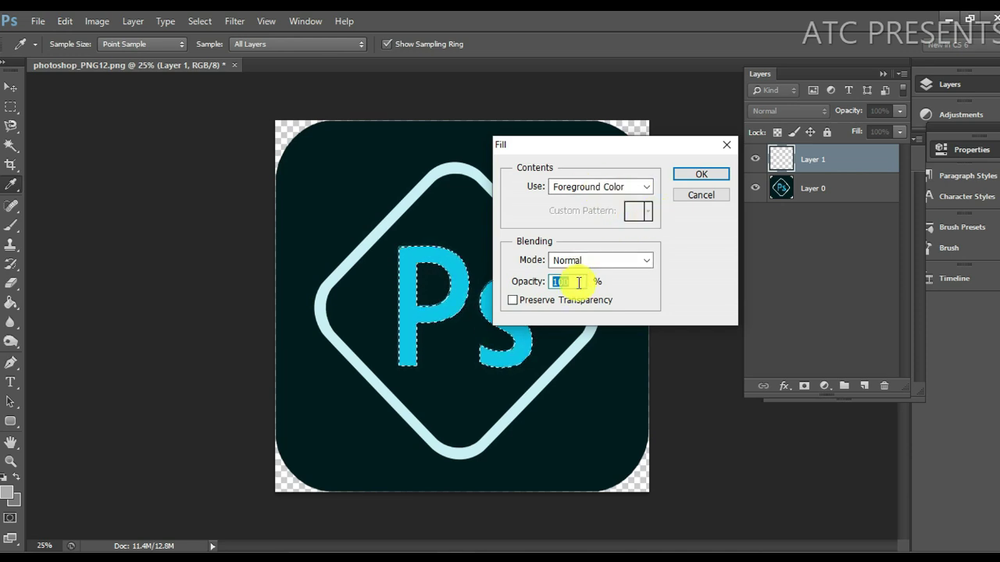
click(699, 175)
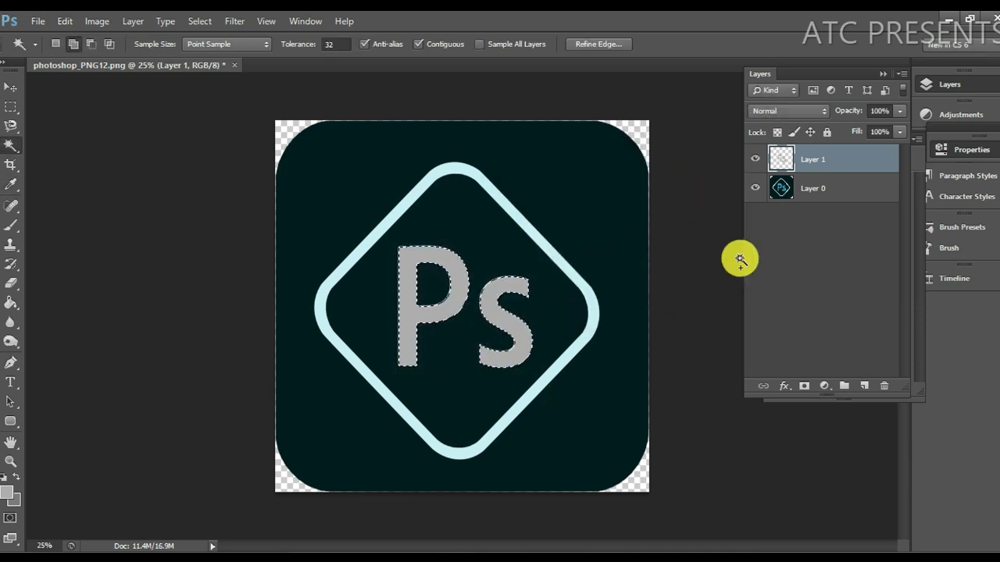
Step: Select Layer 0's pixels and stroke them 50 px Inside on Layer 1
right_click(784, 190)
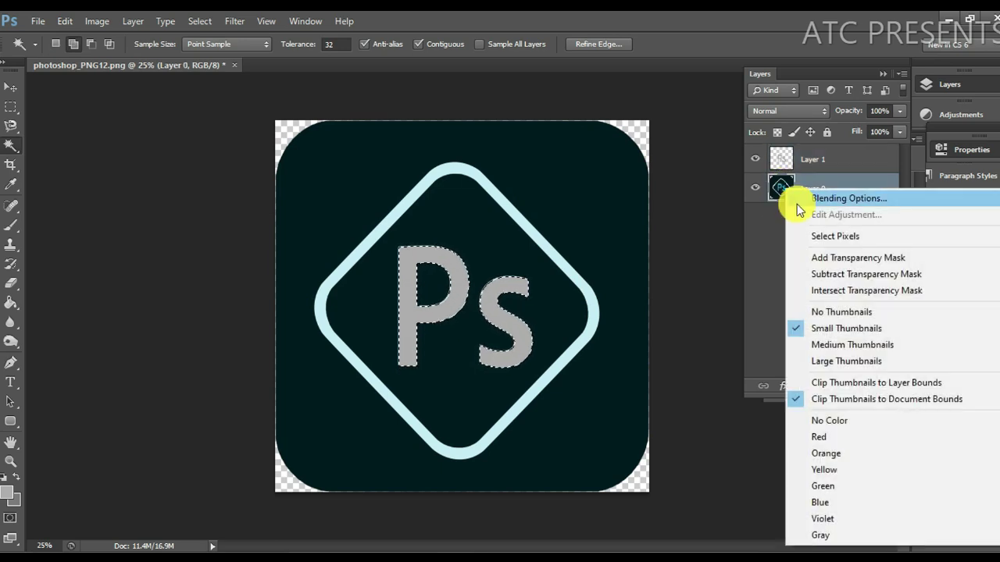
click(820, 239)
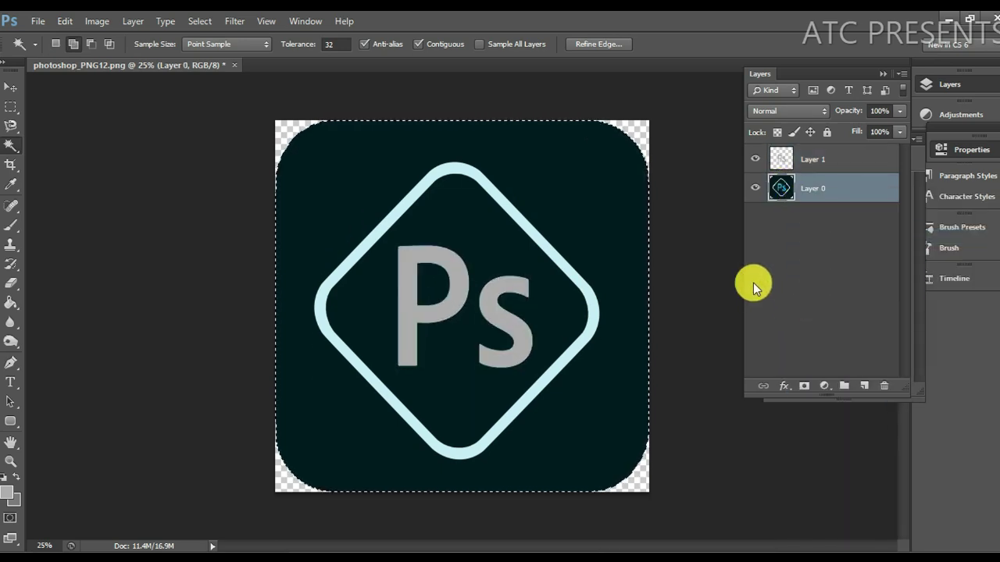
click(817, 166)
click(65, 22)
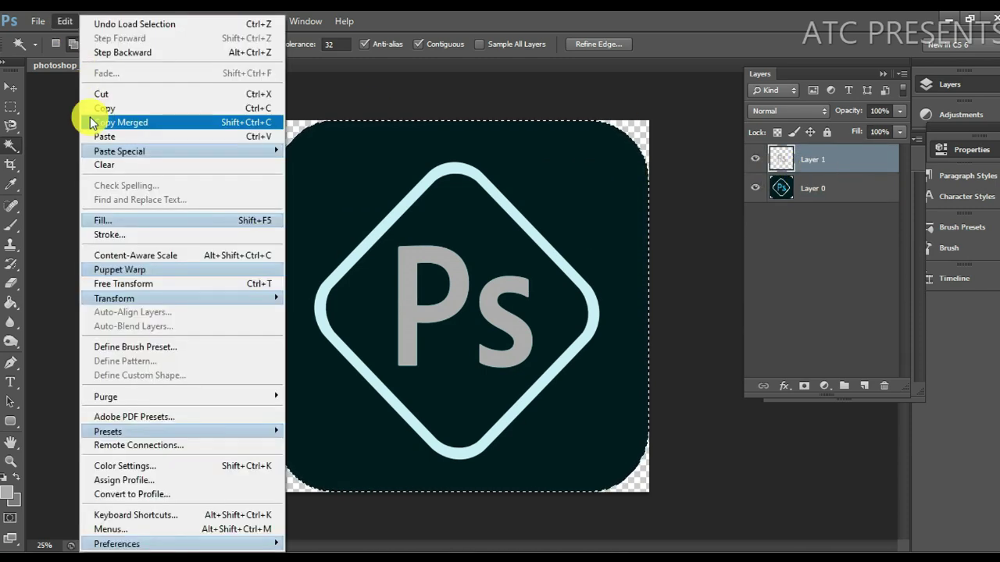
click(109, 234)
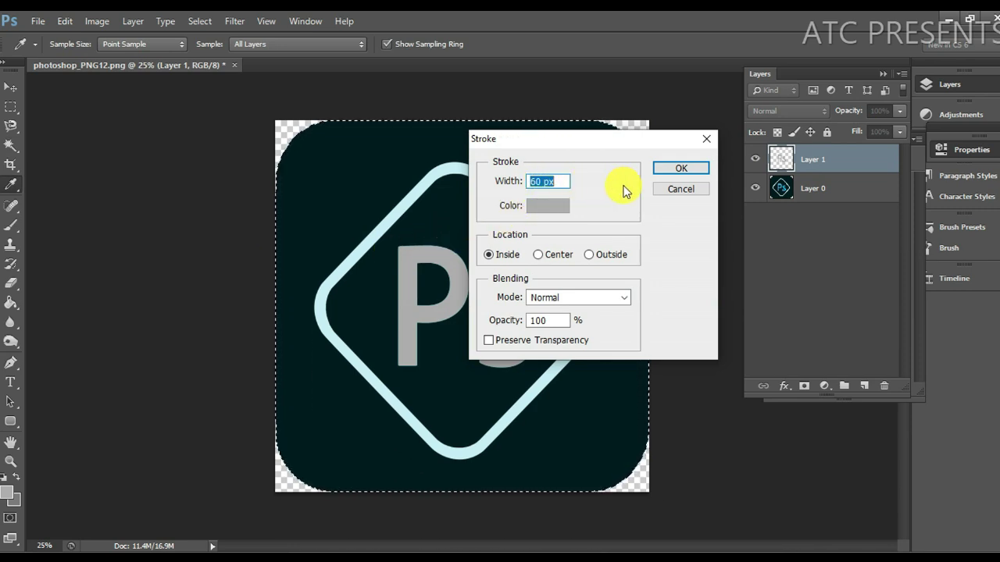
click(680, 169)
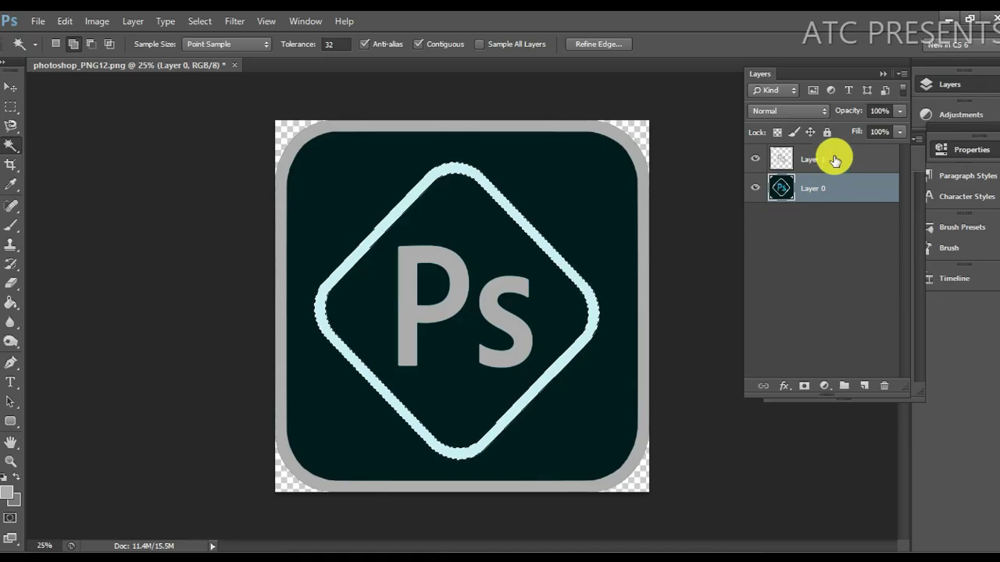
Step: Fill the diamond outline with grey, deselect, and hide Layer 0
click(834, 160)
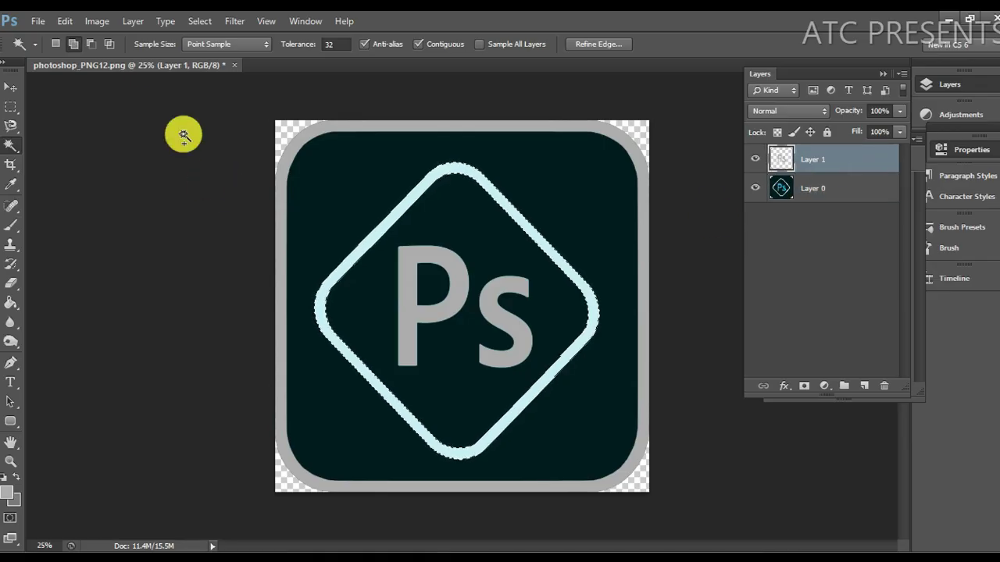
click(65, 23)
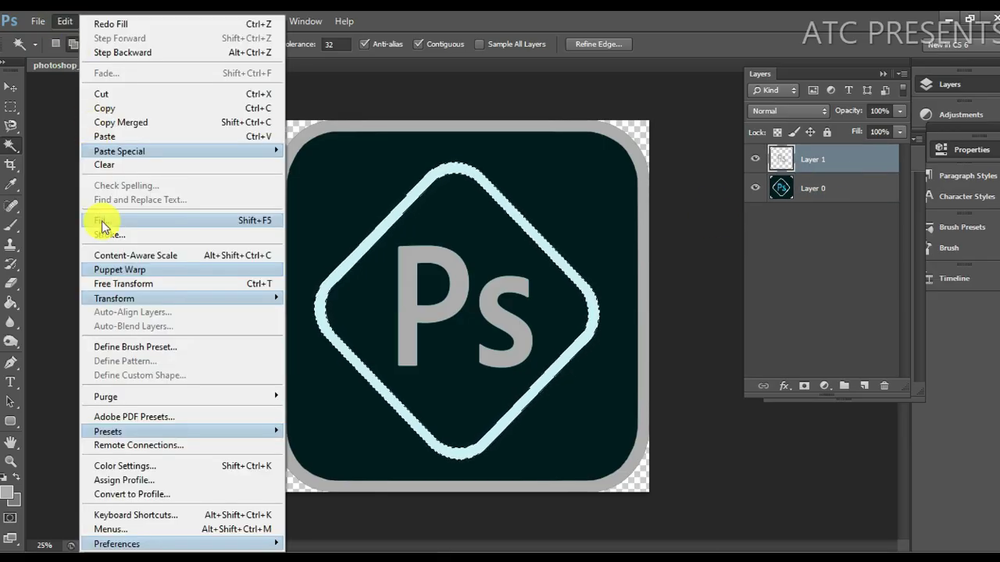
click(110, 224)
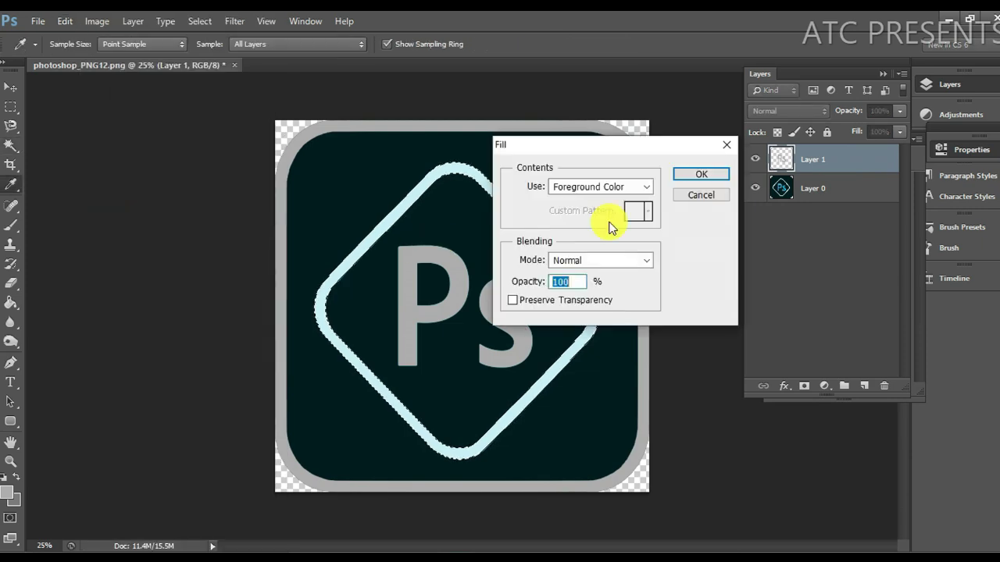
click(693, 178)
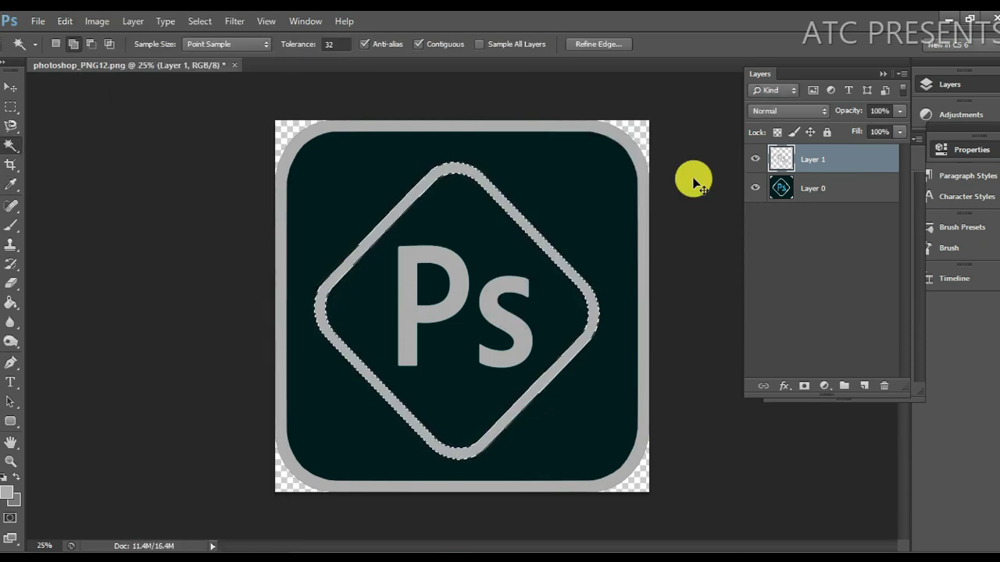
key(ctrl+d)
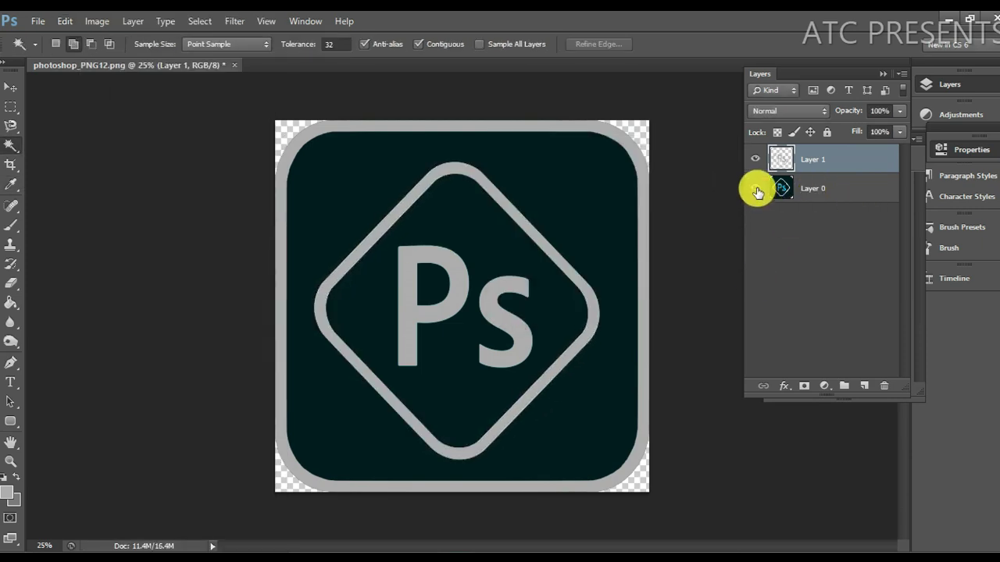
click(756, 192)
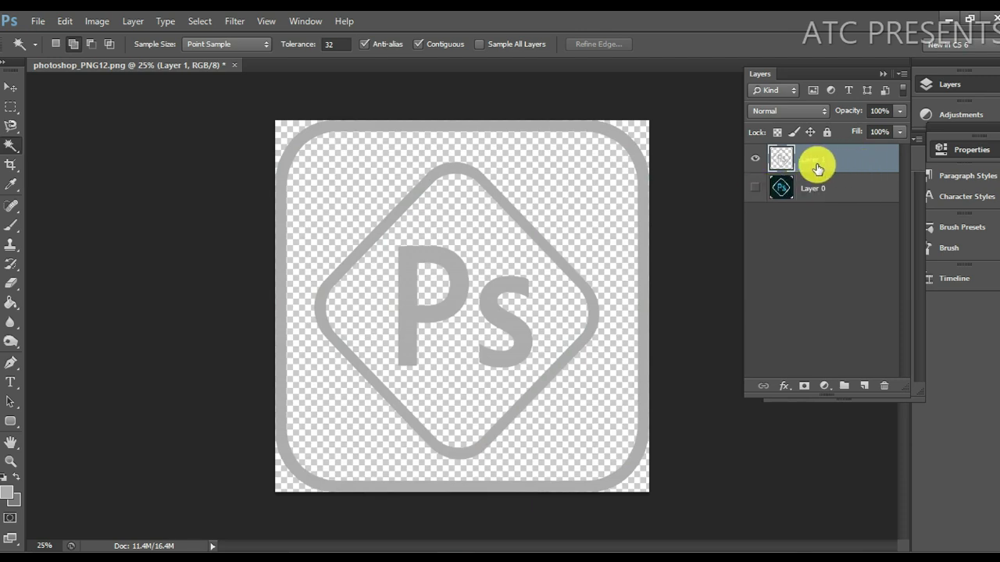
Step: Give Layer 1 a Smooth Inner Bevel: depth 650%, size 50 px, soften 5 px
click(10, 87)
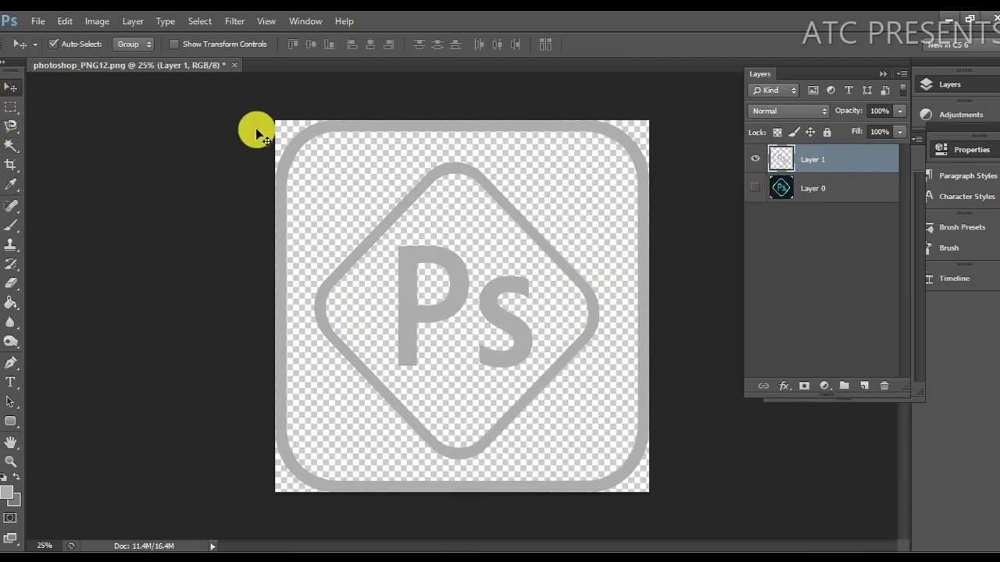
double_click(840, 168)
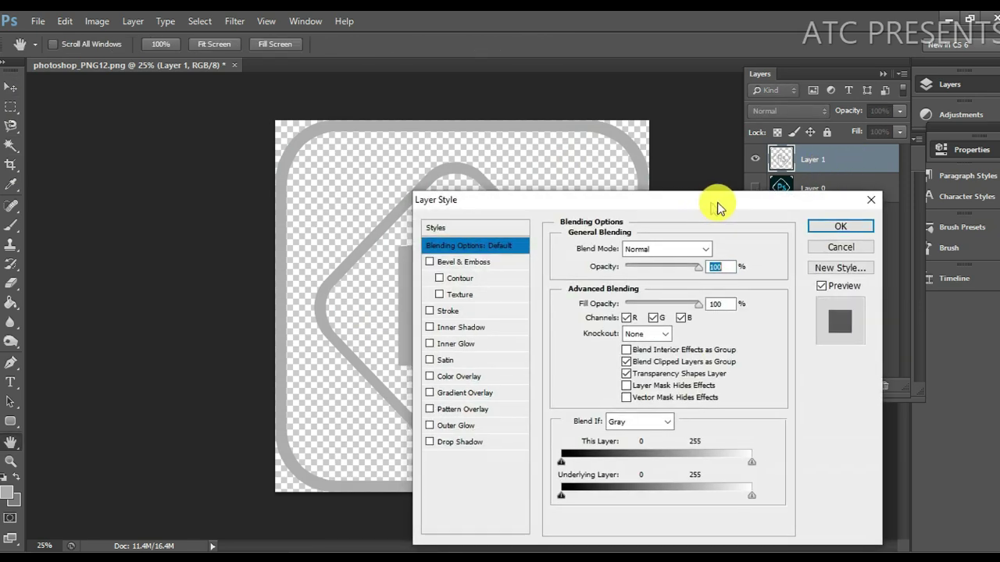
mouse_move(720, 207)
mouse_down()
mouse_move(871, 189)
mouse_move(902, 145)
mouse_move(951, 137)
mouse_up()
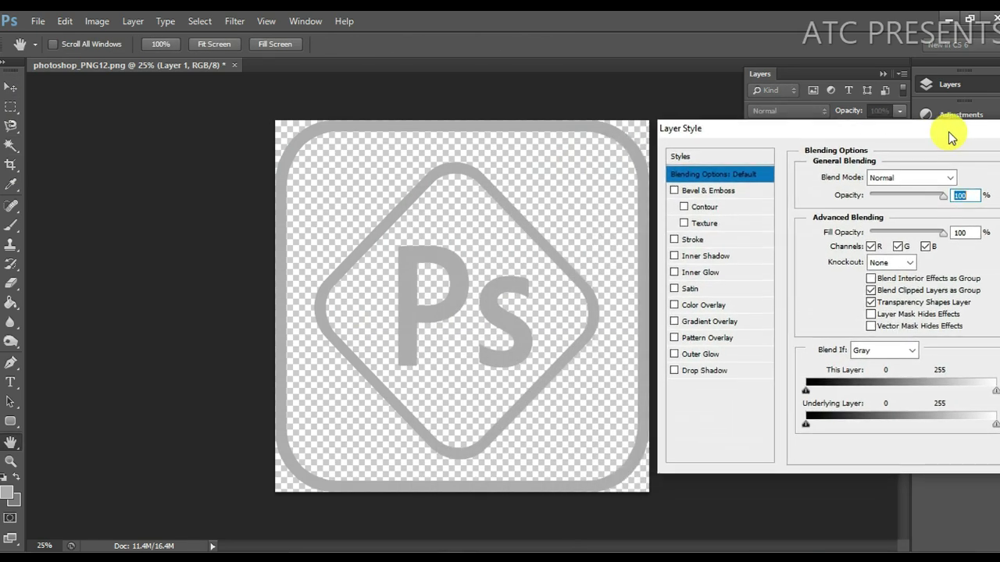
click(688, 191)
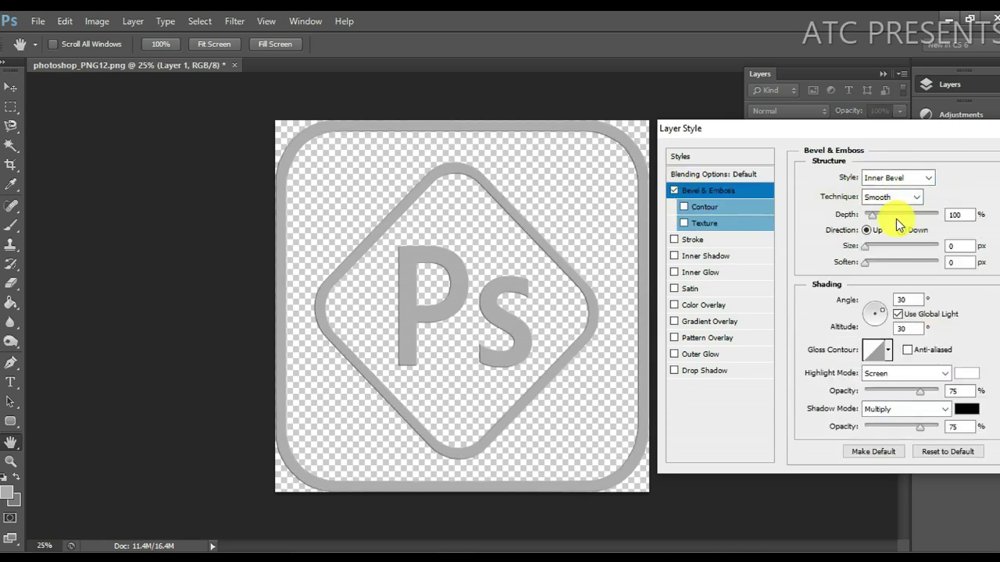
click(967, 214)
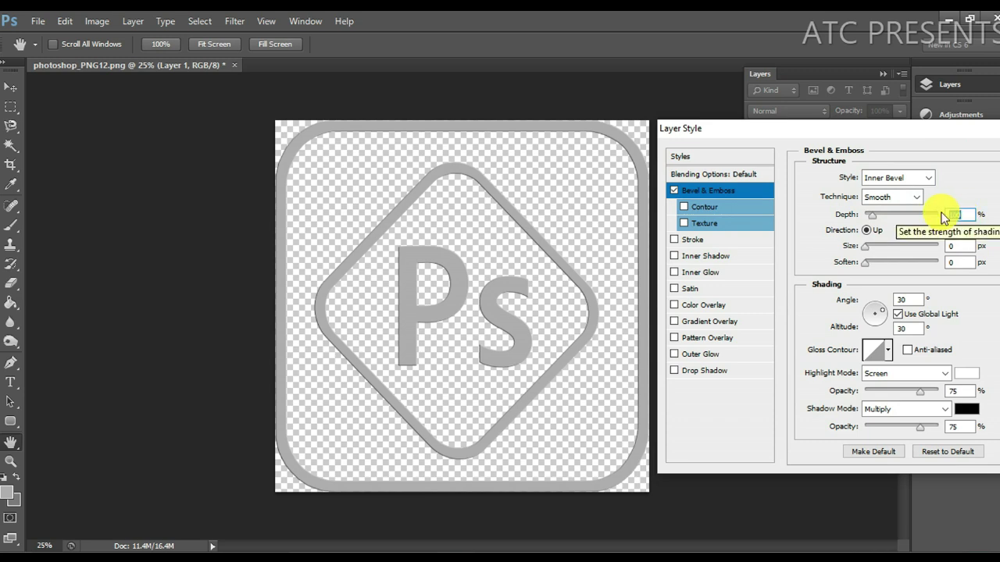
text(650)
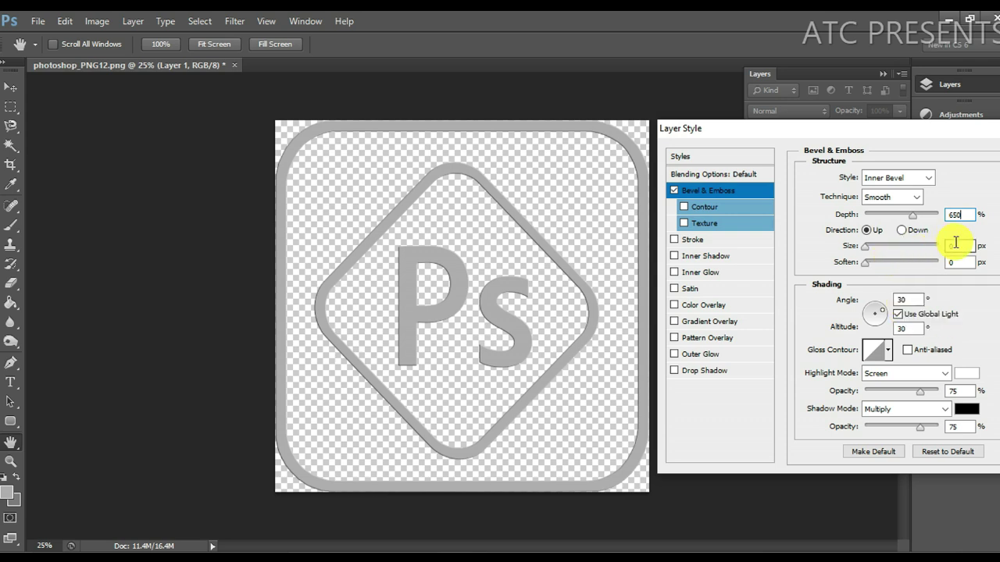
text(50)
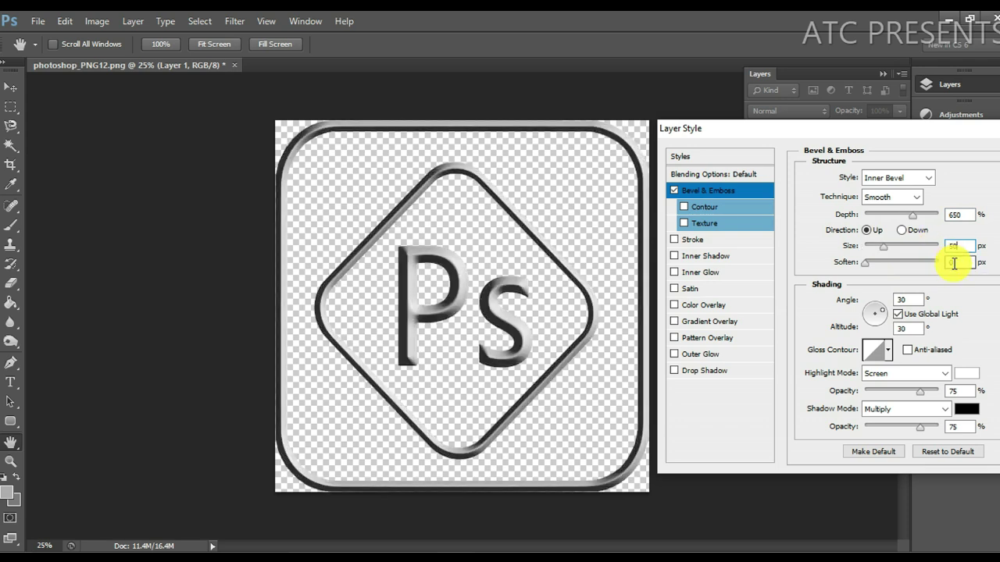
text(5)
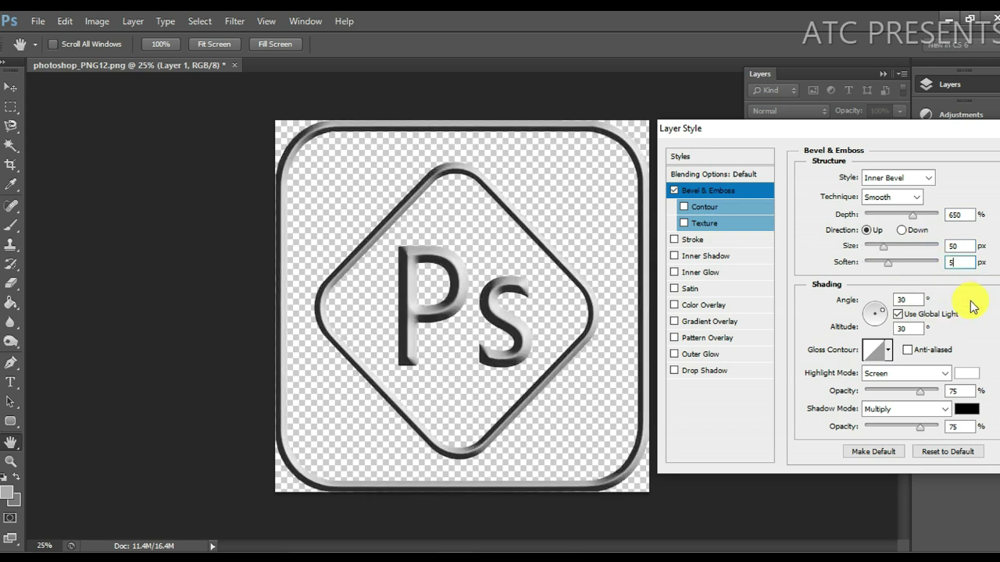
double_click(906, 300)
text(120)
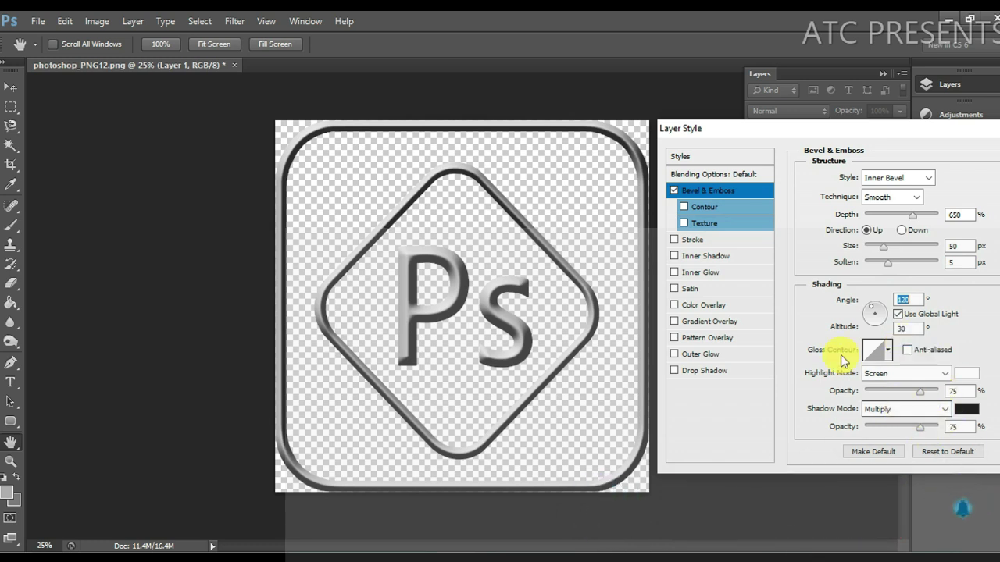
drag(940, 135, 826, 129)
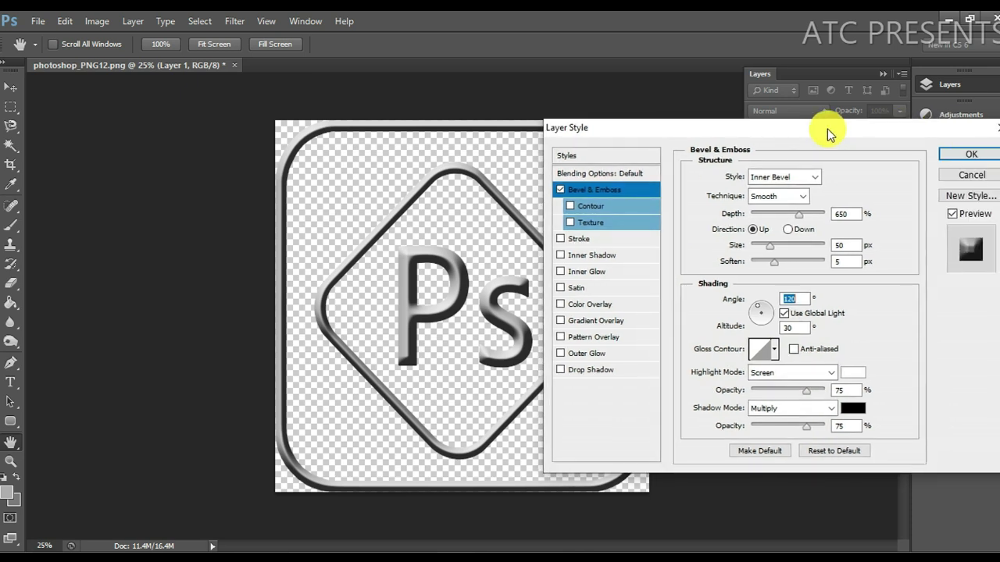
click(961, 156)
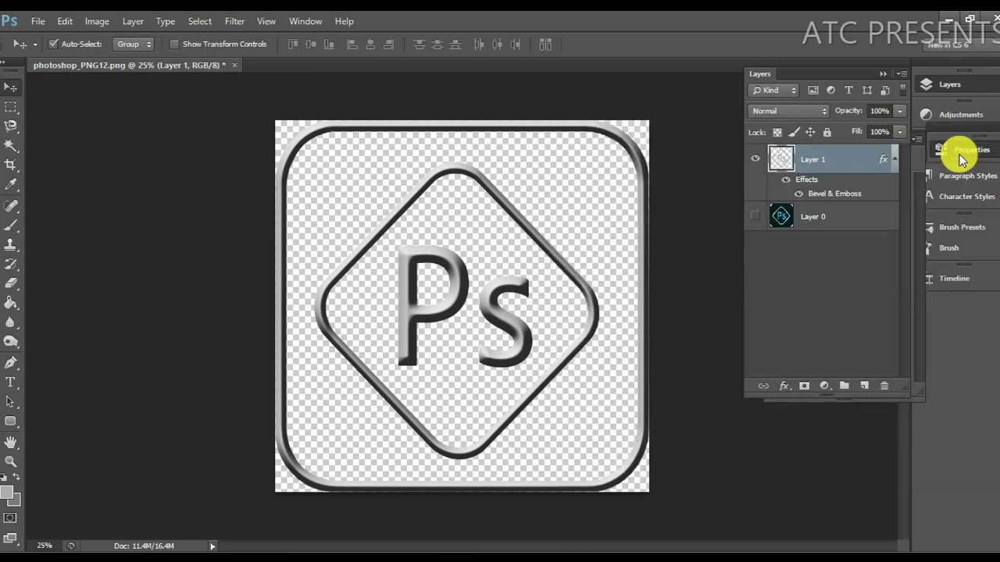
Step: Rasterize Layer 1's layer style, then reopen its Blending Options
right_click(838, 166)
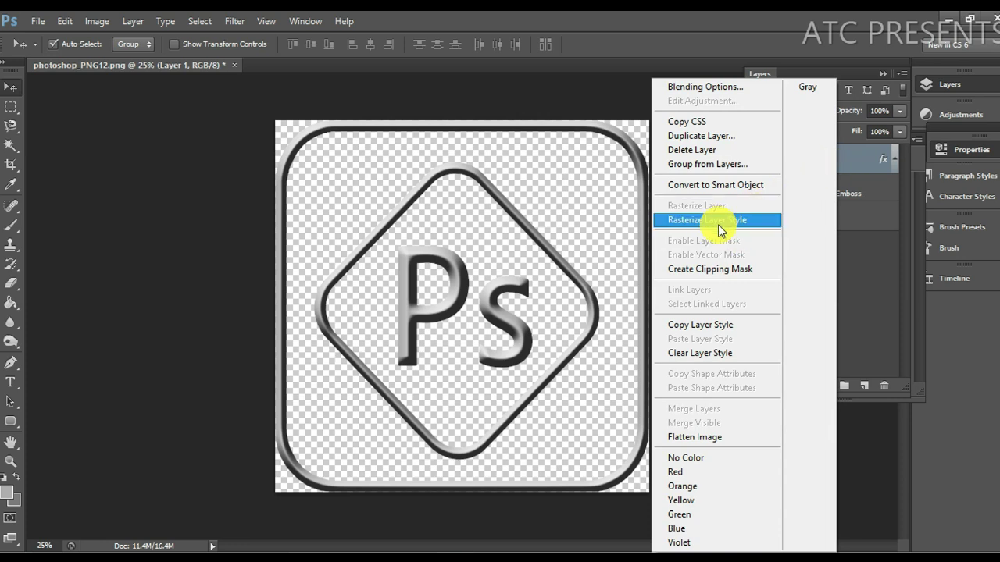
click(720, 185)
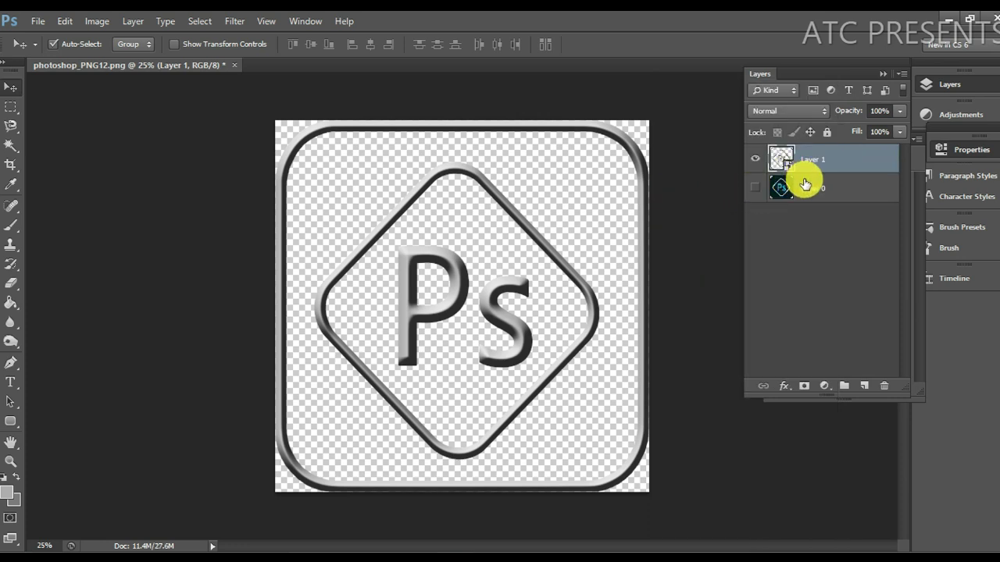
right_click(858, 164)
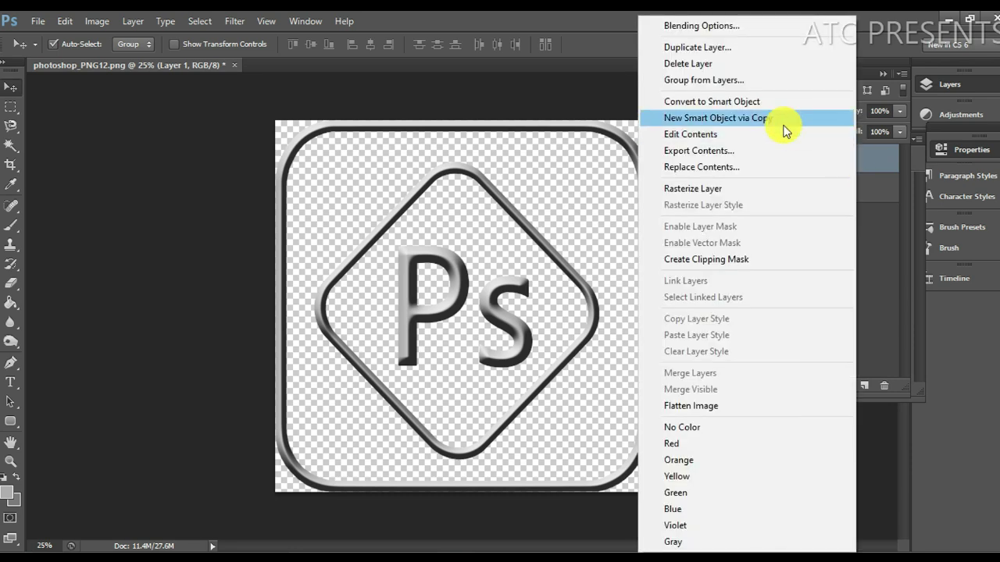
click(727, 28)
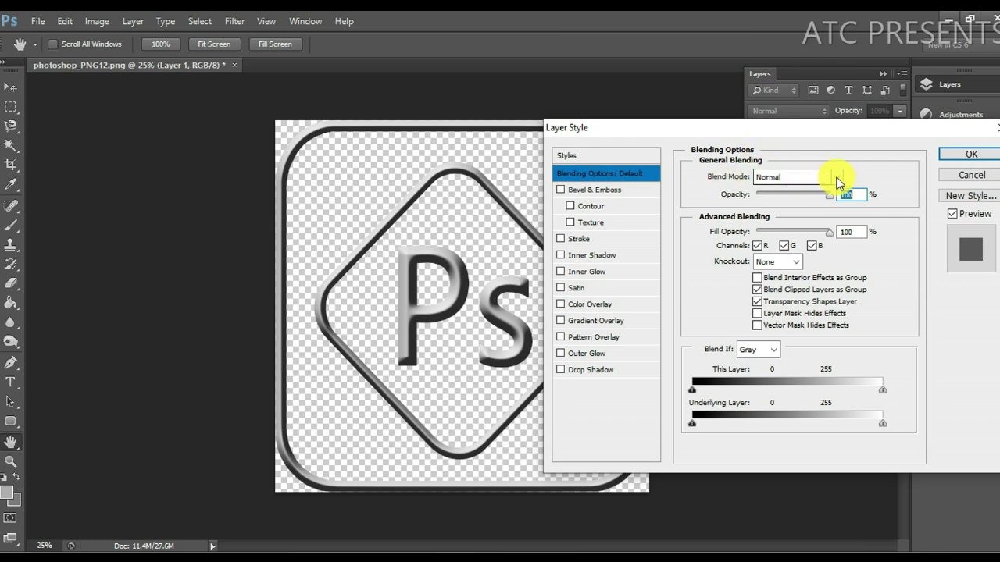
Step: Add an Outer Bevel, size 10 px, with an anti-aliased Ring - Double gloss contour
click(597, 190)
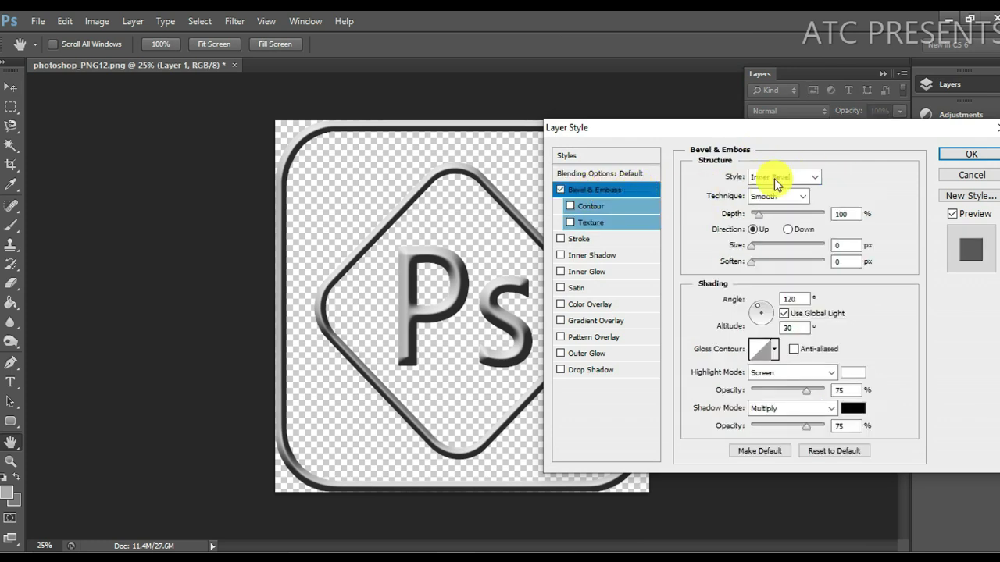
click(815, 177)
click(795, 193)
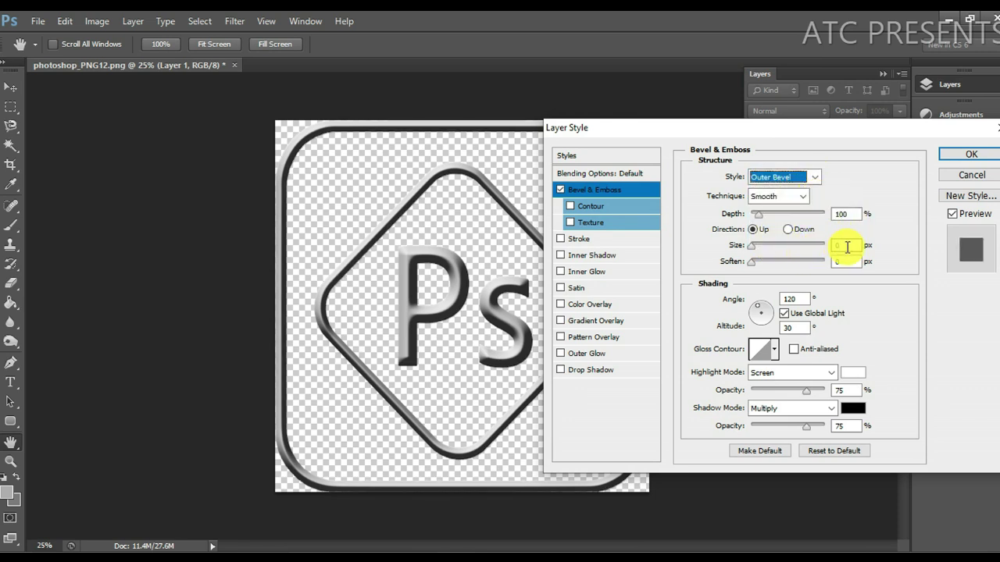
click(841, 245)
text(10)
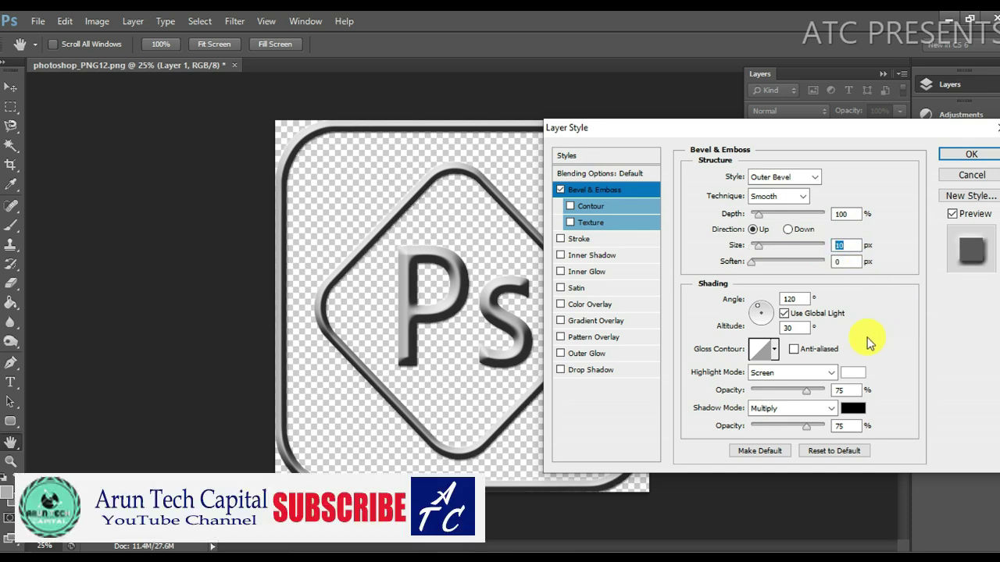
click(775, 353)
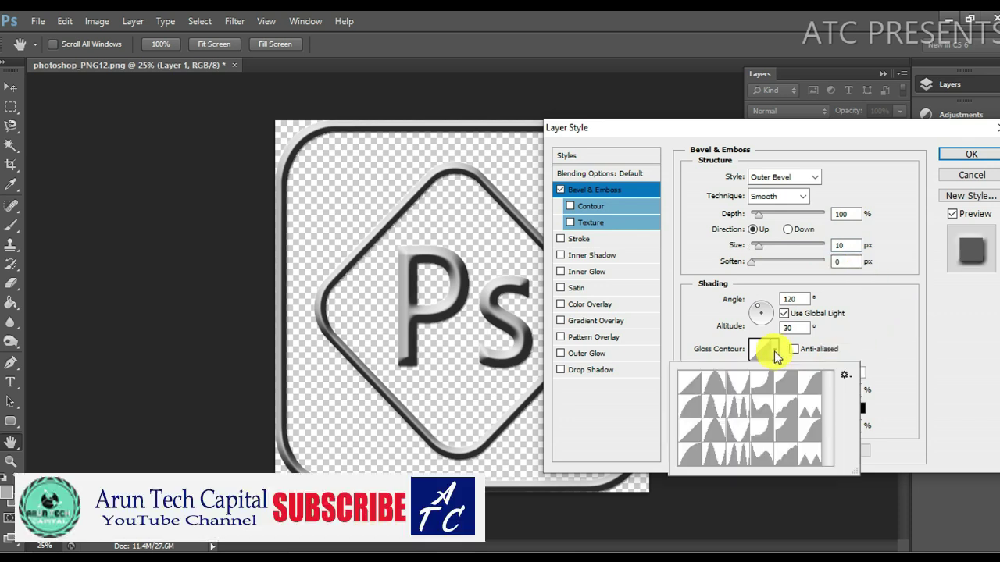
click(737, 416)
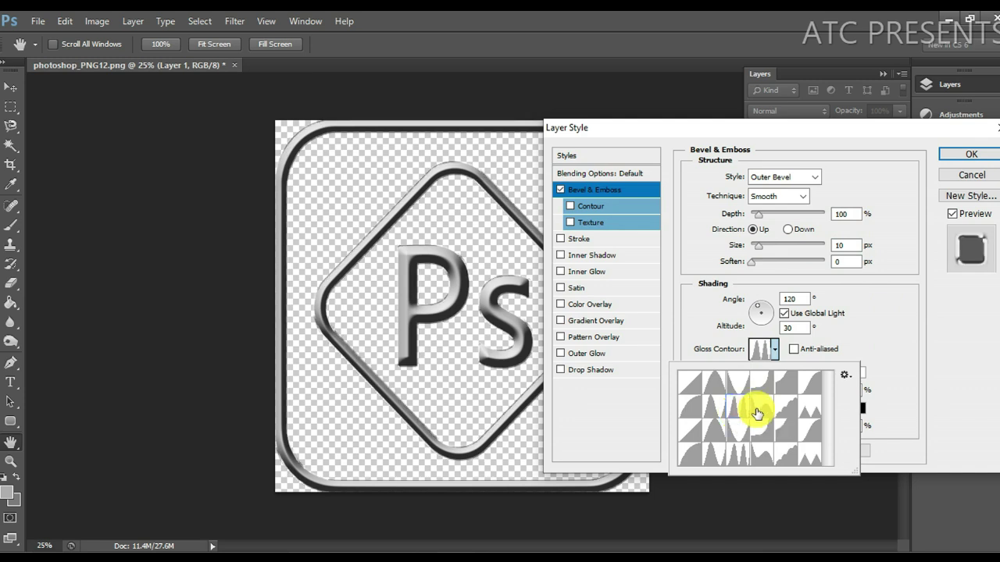
click(913, 360)
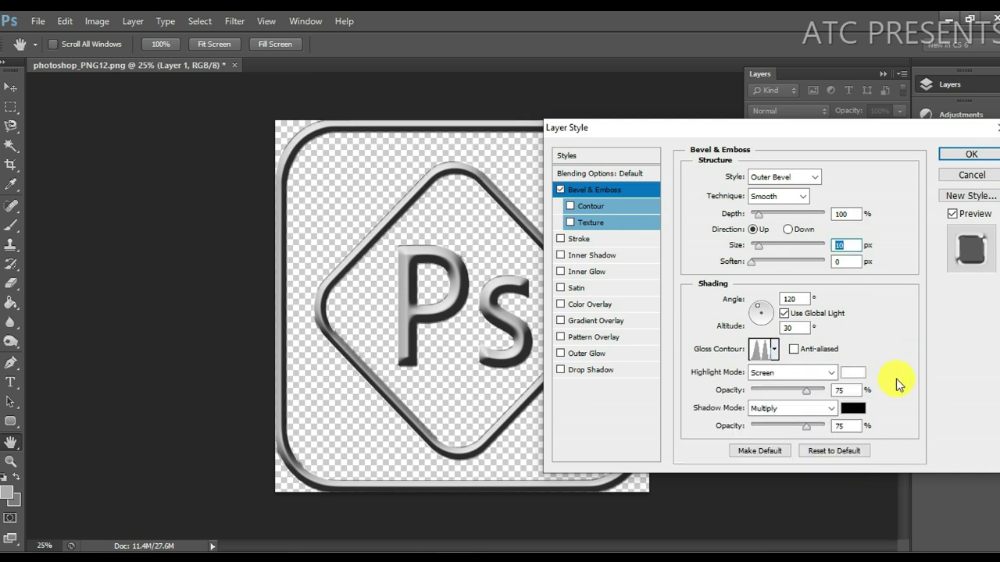
click(794, 349)
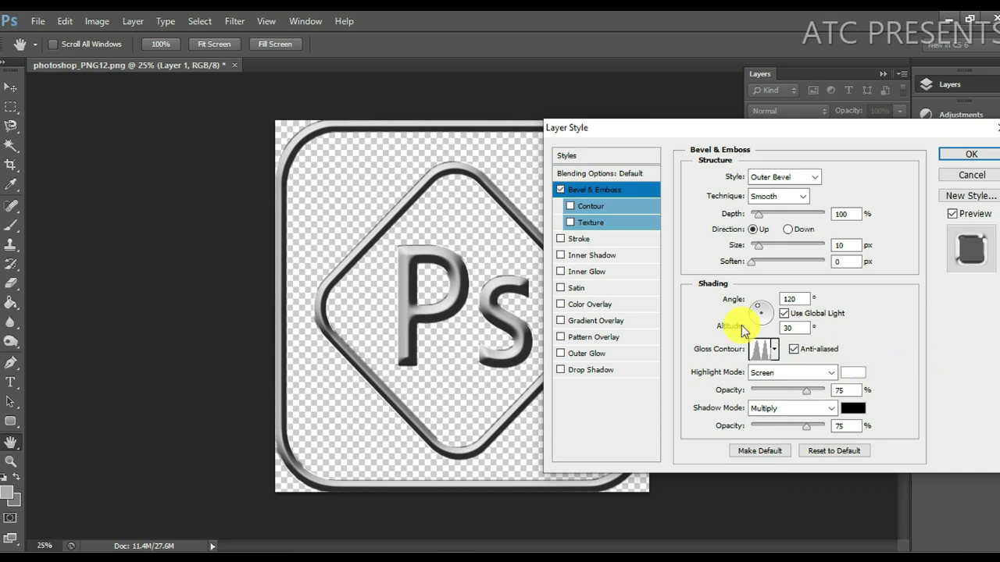
Step: Enable an fcfcfc Inner Glow at 60% opacity, 10% choke and 10 px size
click(582, 272)
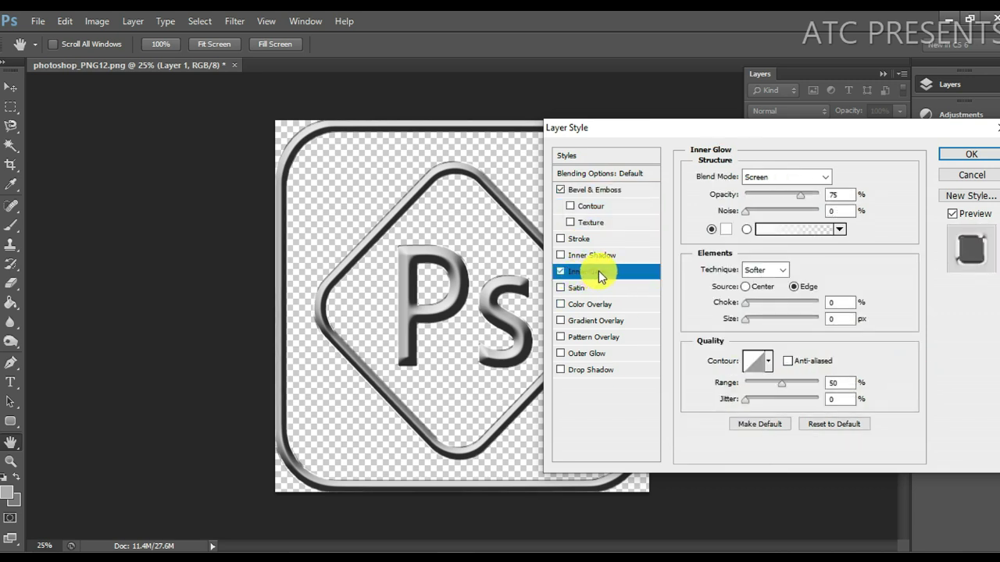
click(839, 196)
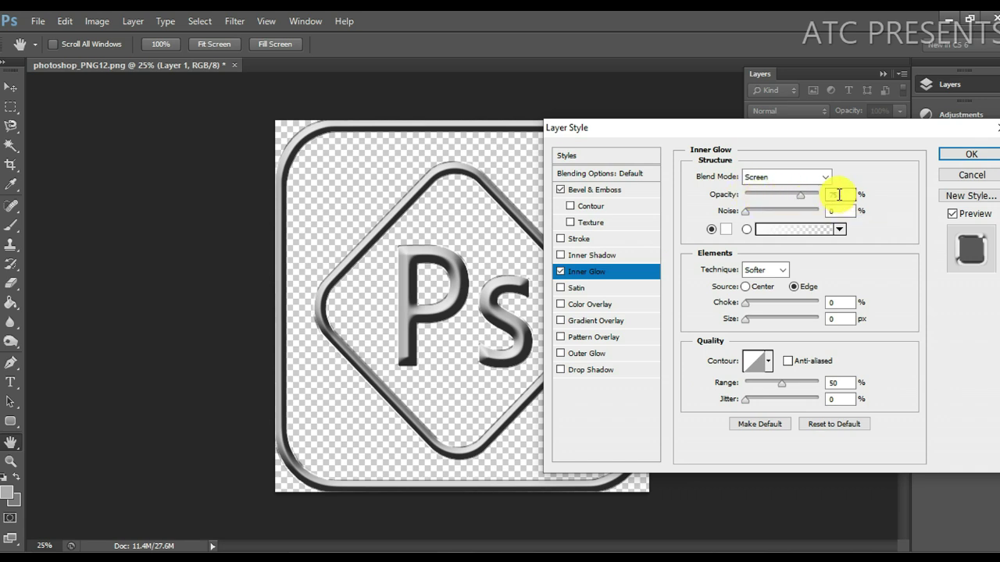
text(60)
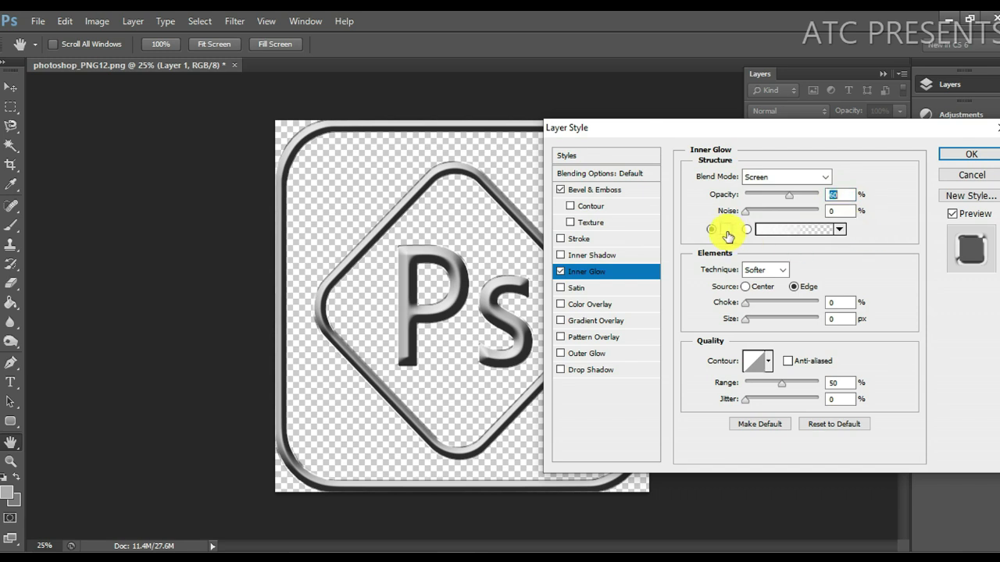
click(726, 229)
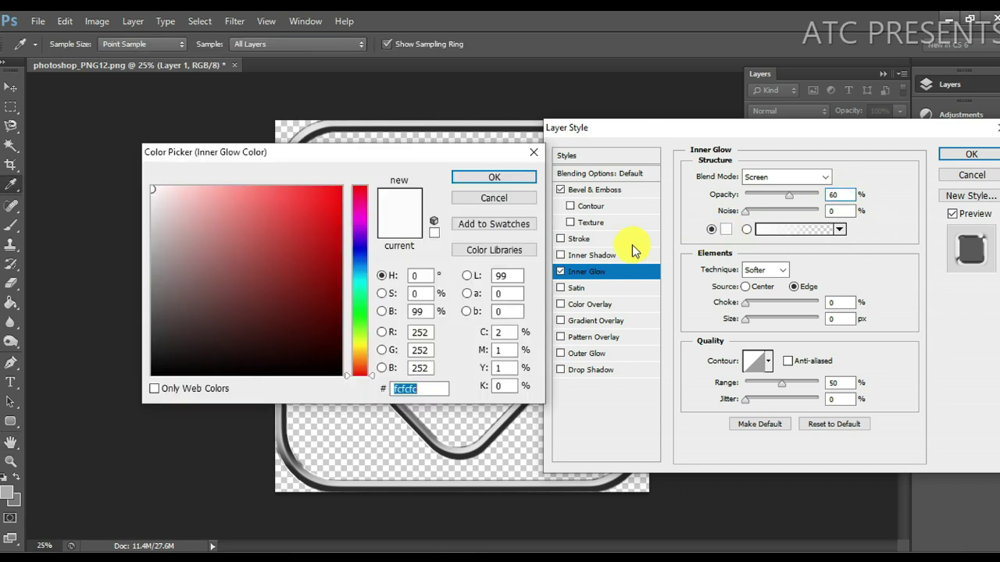
click(494, 179)
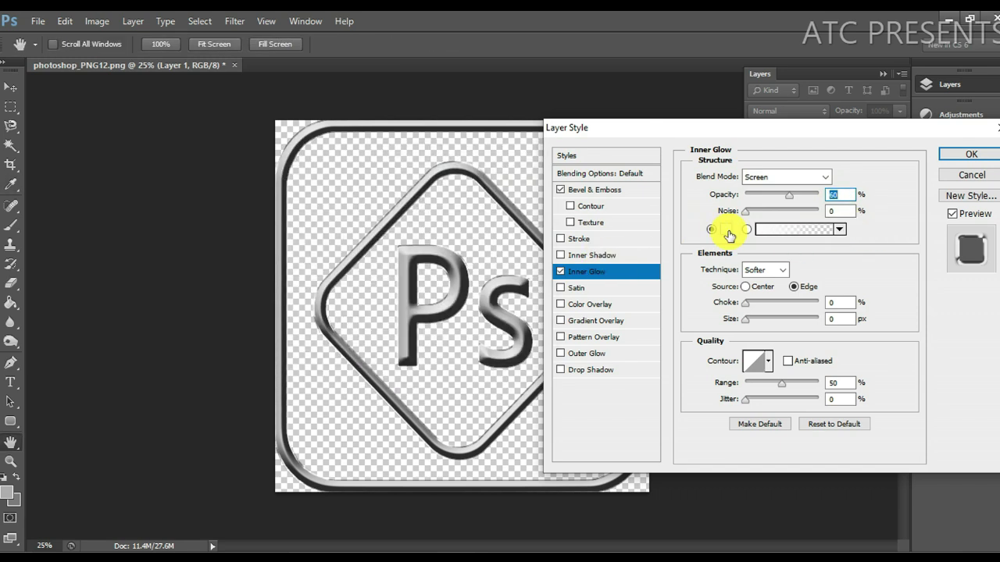
click(840, 232)
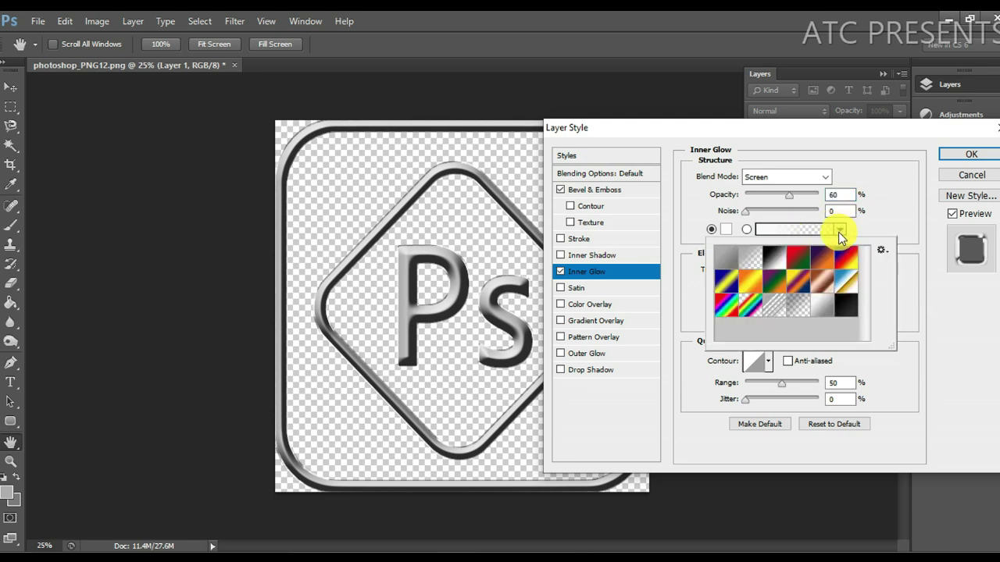
click(838, 232)
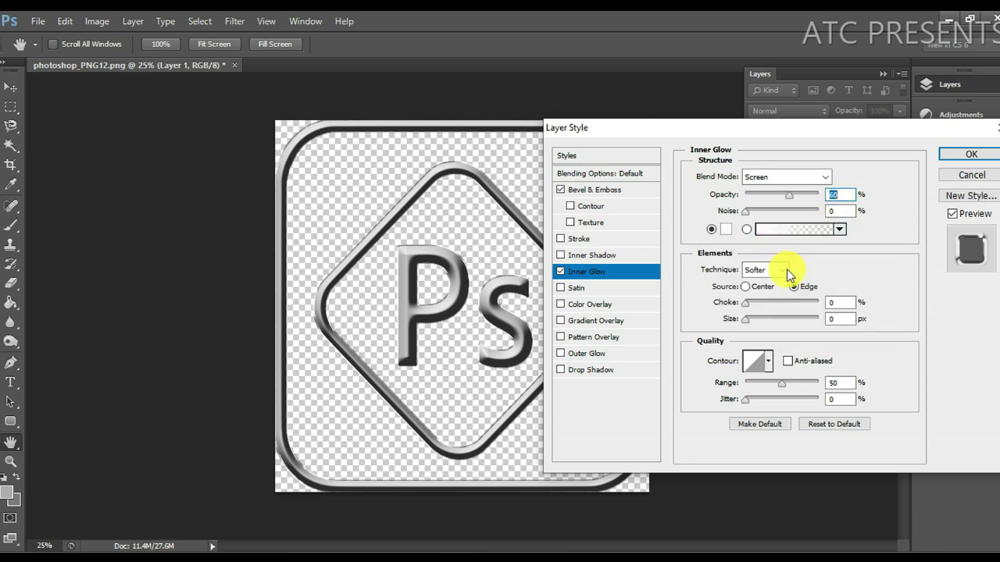
click(836, 303)
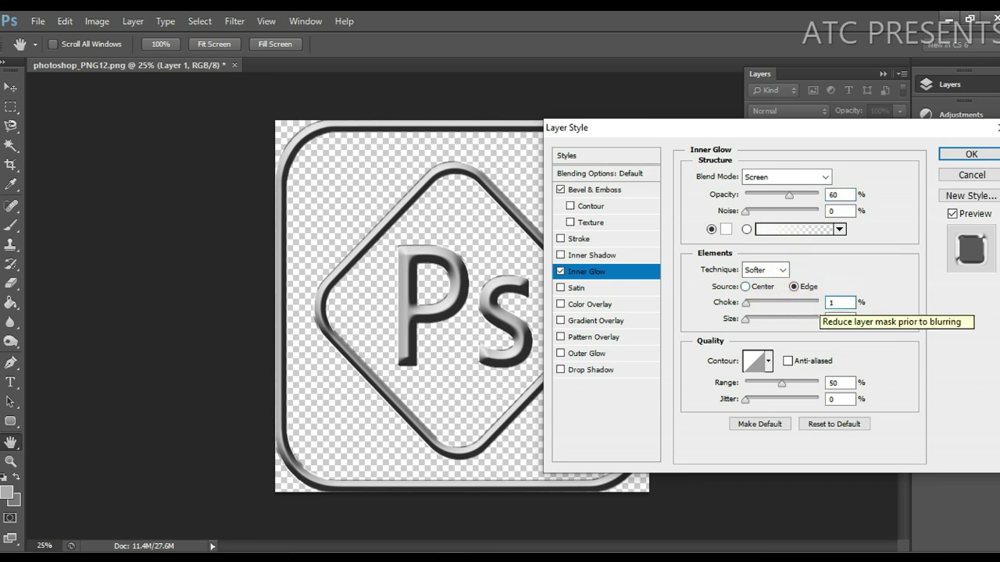
text(10)
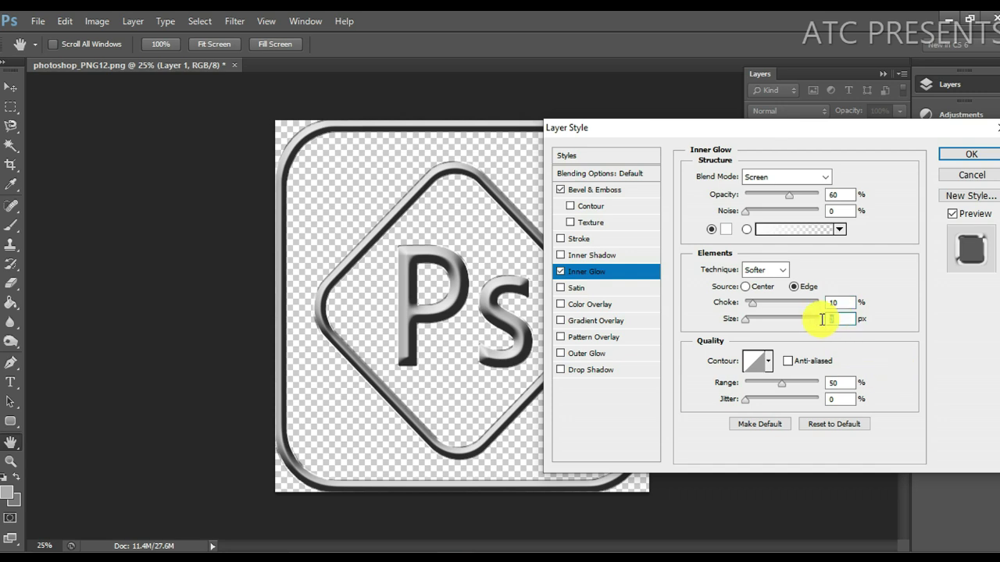
text(10)
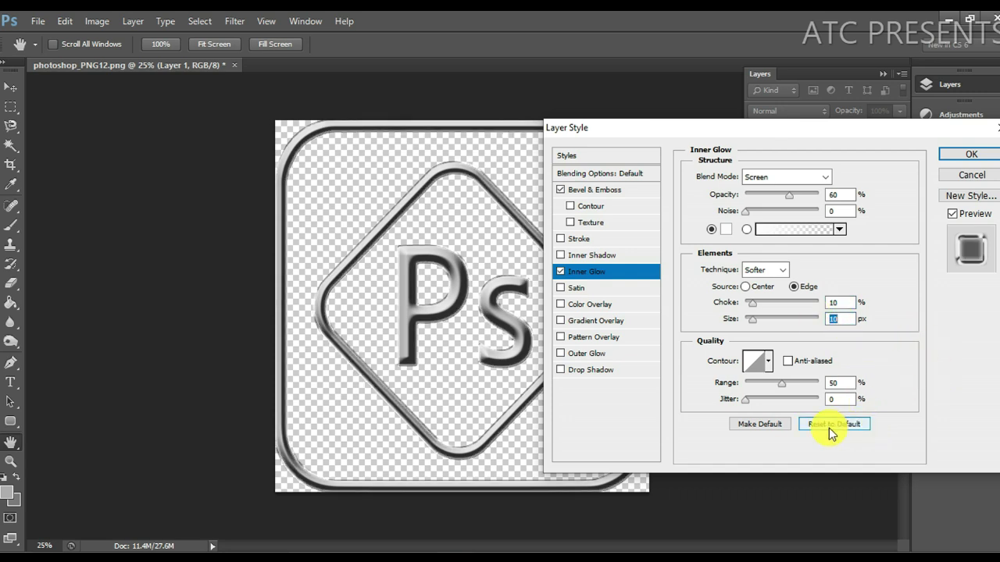
Step: Enable a Gradient Overlay in Color Burn mode at 70% opacity
click(611, 323)
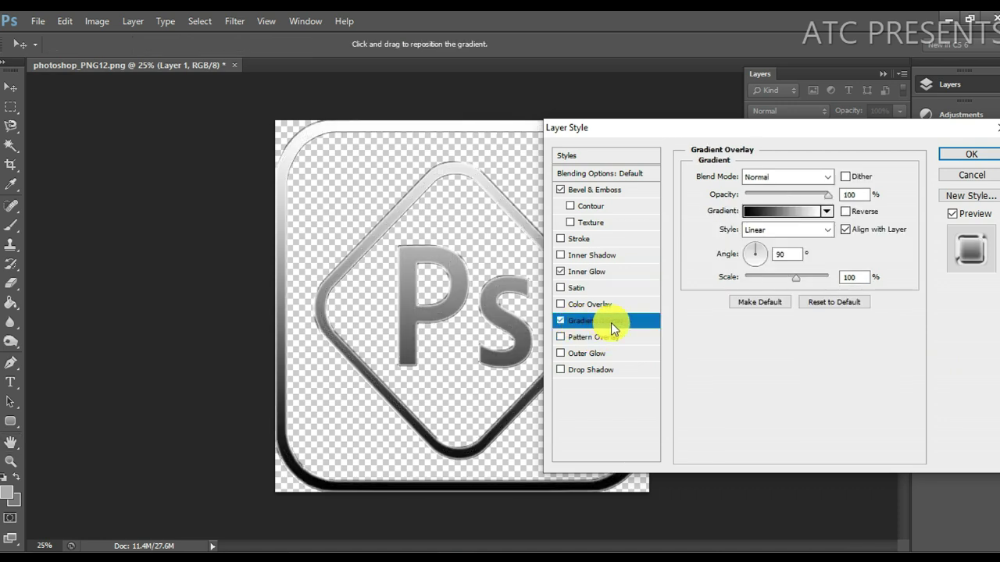
click(827, 178)
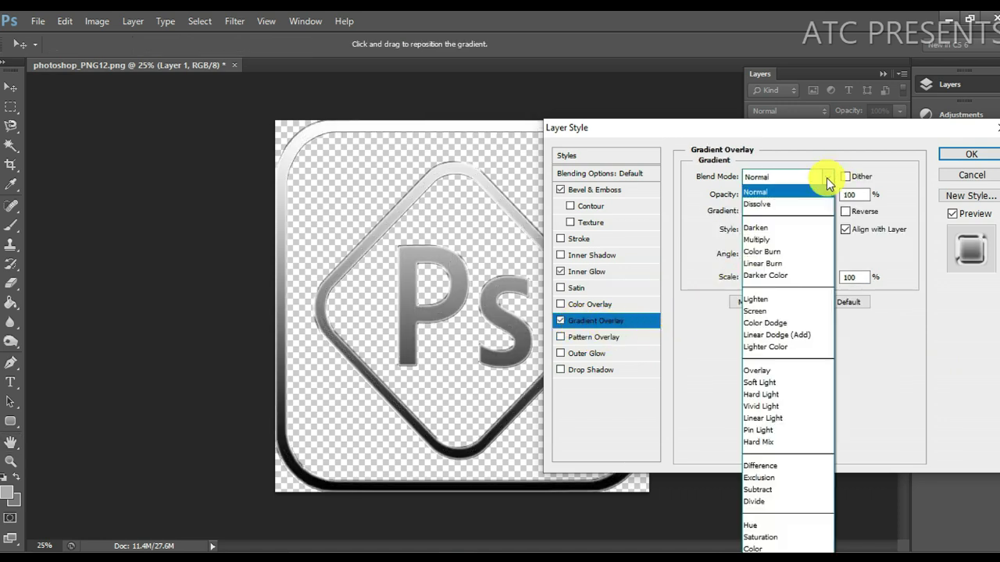
click(801, 253)
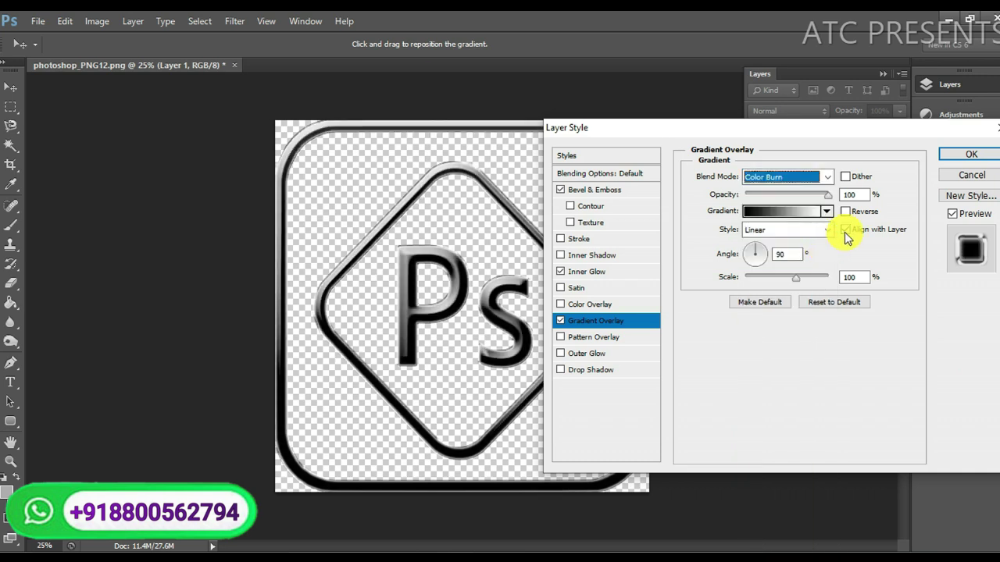
click(859, 194)
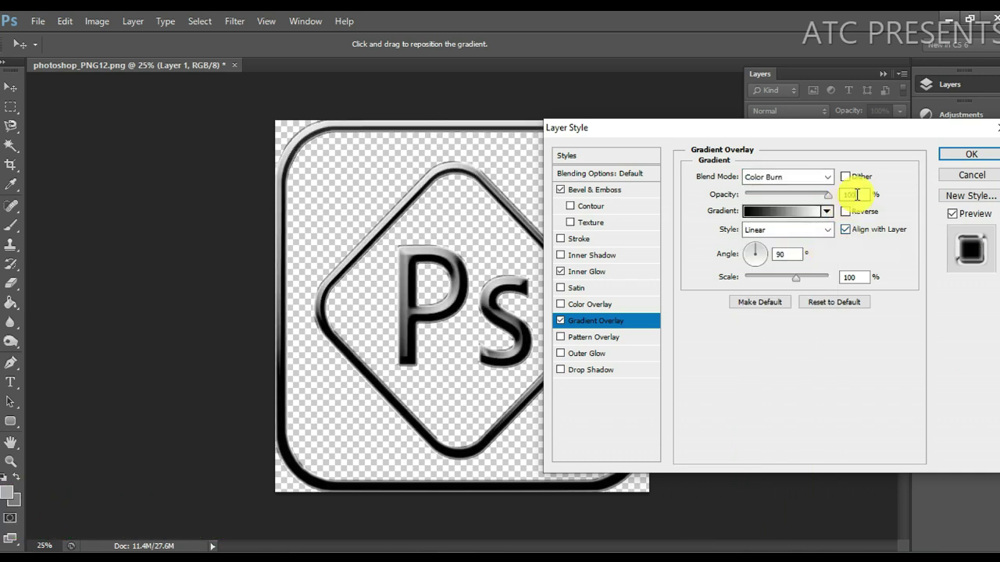
text(70)
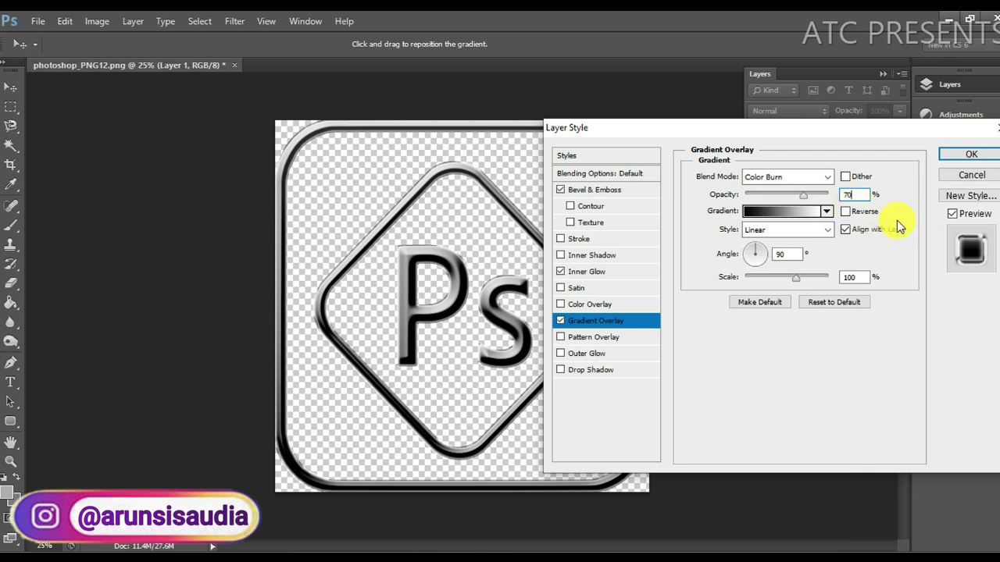
click(827, 211)
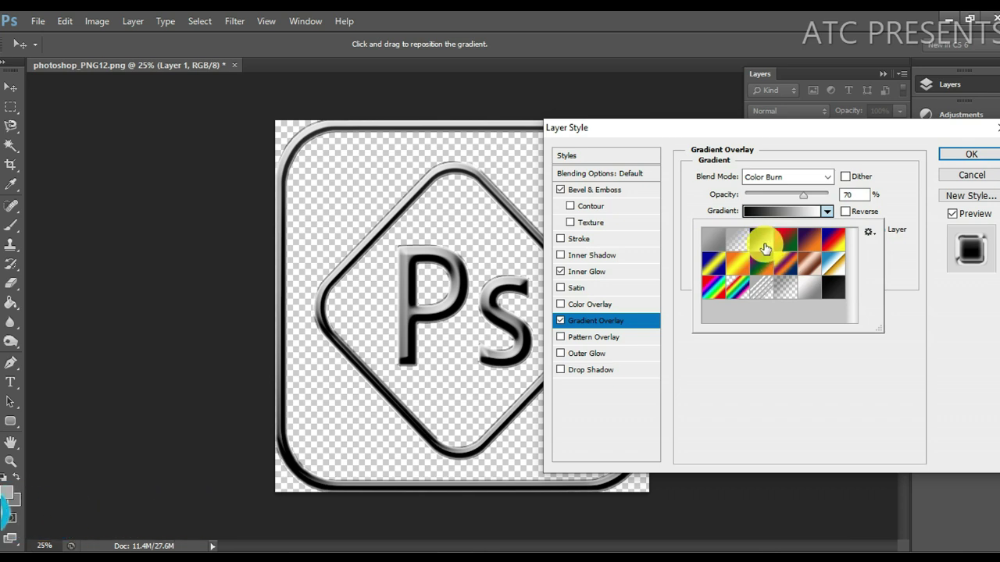
Step: Build a black-white-black overlay gradient from the Black, White preset with a centred white stop
double_click(758, 251)
click(790, 212)
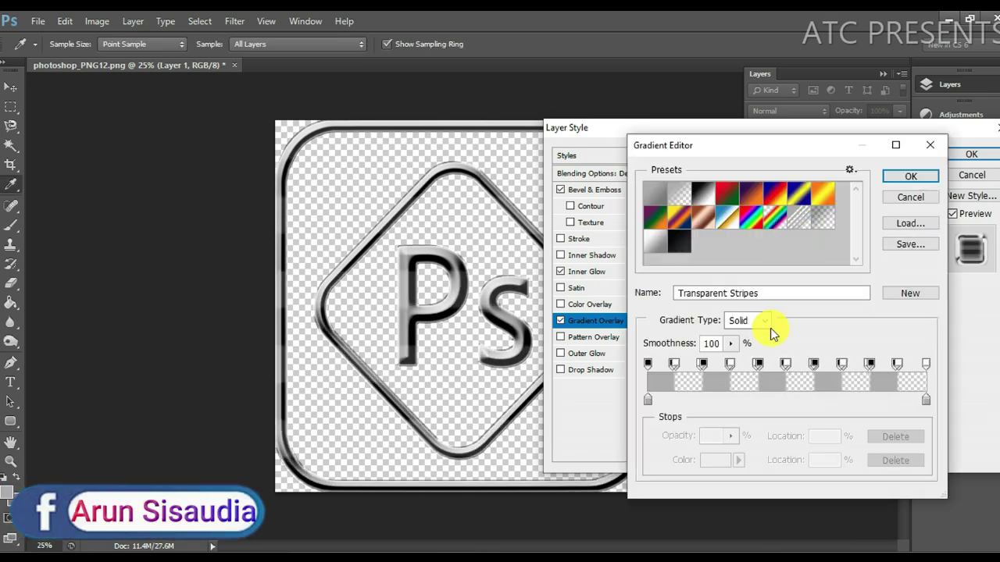
click(703, 195)
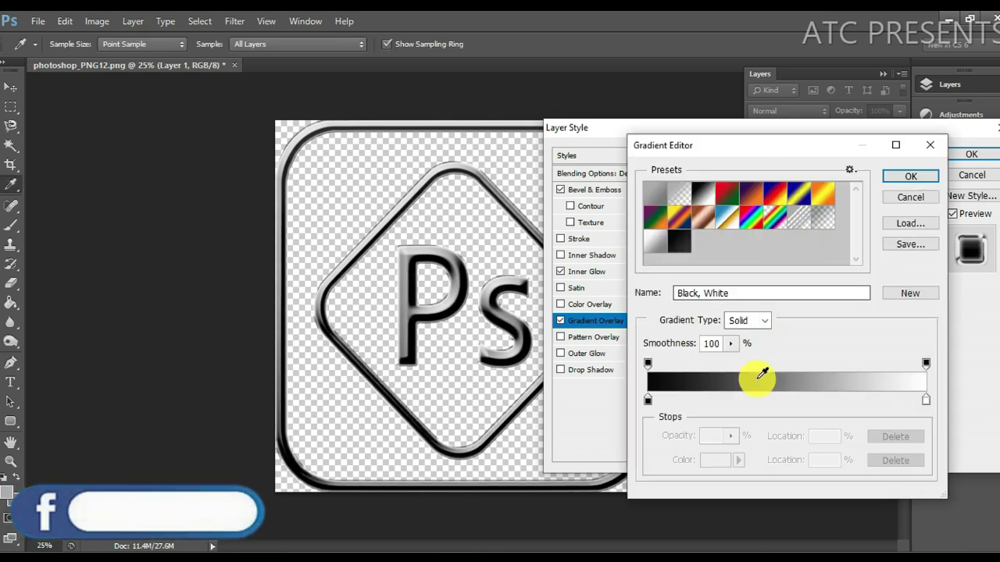
drag(926, 401, 789, 410)
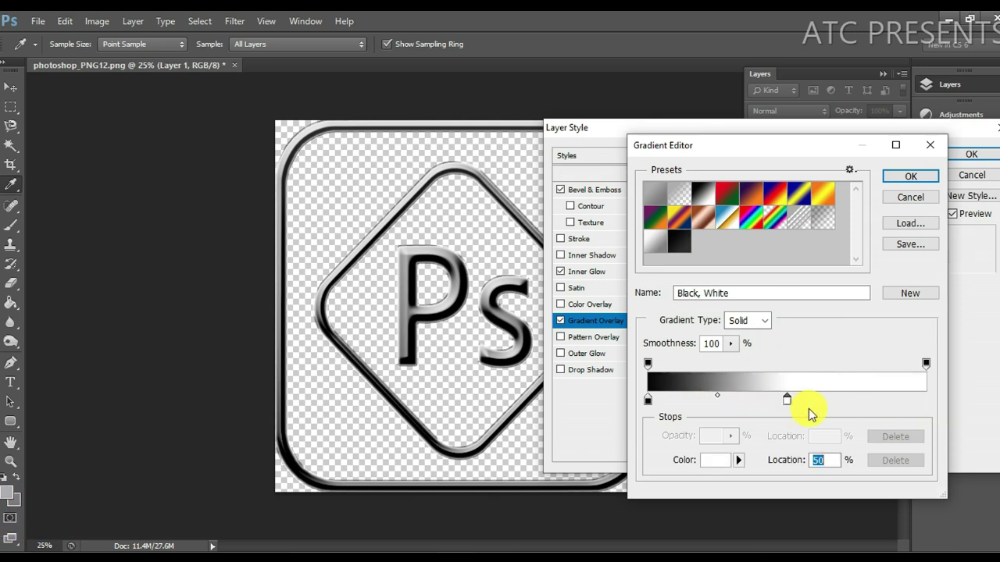
double_click(881, 399)
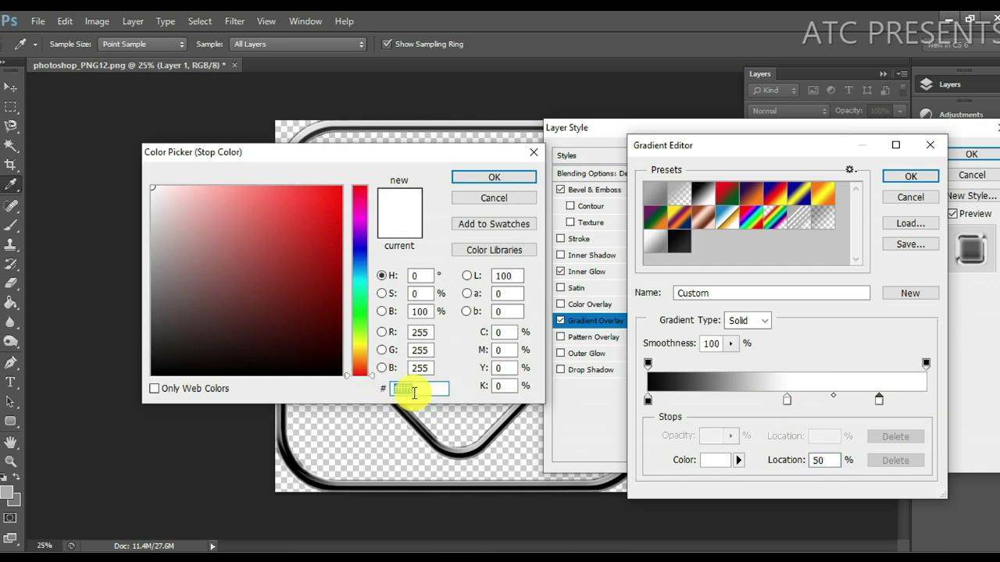
text(000000)
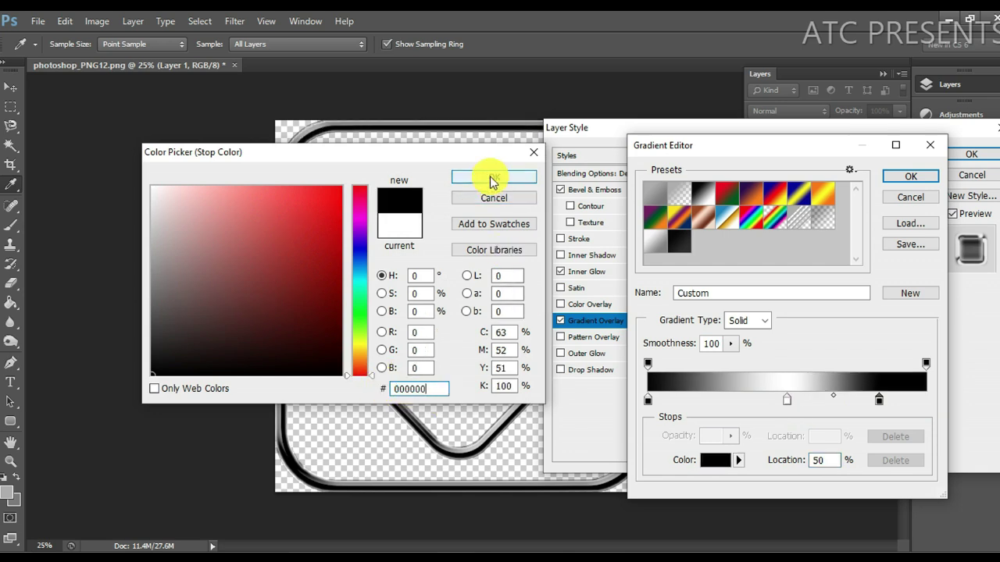
click(492, 178)
drag(881, 401, 954, 399)
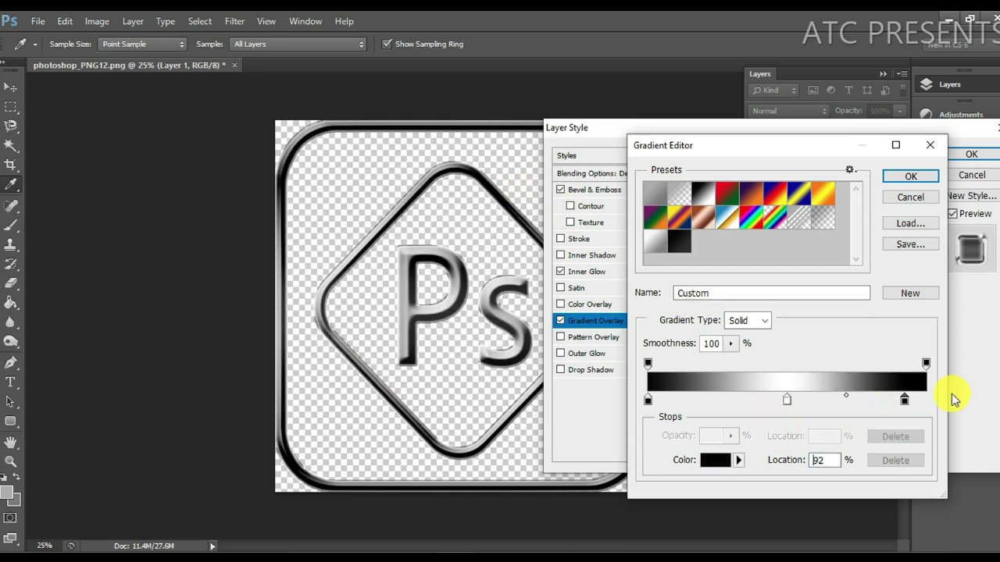
Step: Accept the gradient, apply the layer style, and add a Curves adjustment layer
click(917, 181)
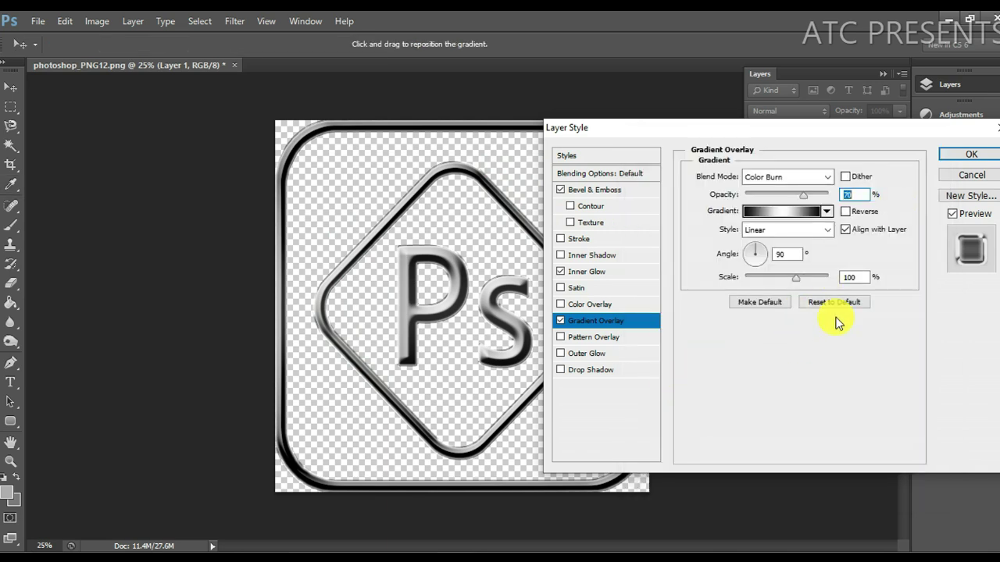
click(960, 156)
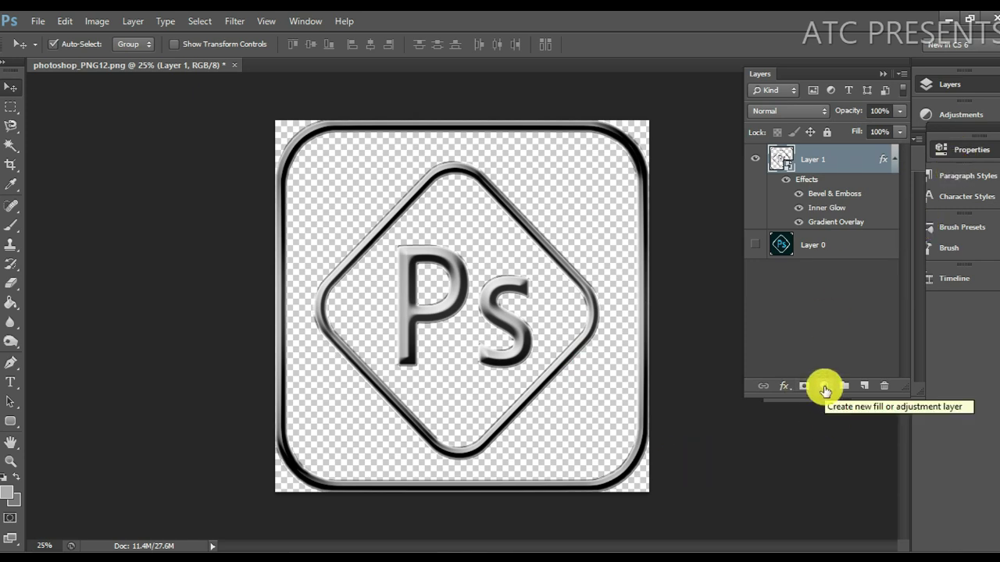
click(825, 389)
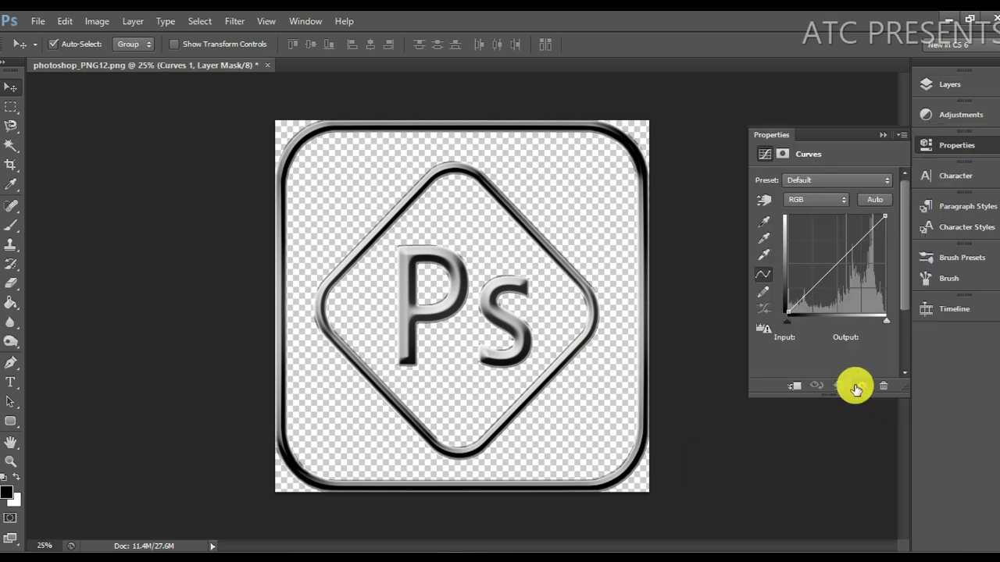
Step: Clip the Curves adjustment to the logo and drag points into a wavy curve
click(796, 388)
click(787, 313)
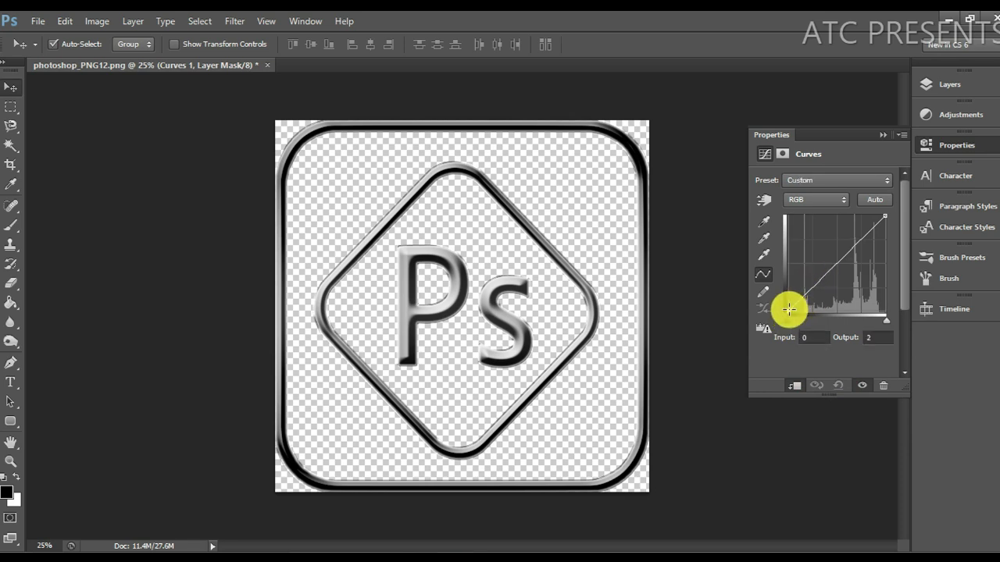
drag(789, 310, 787, 315)
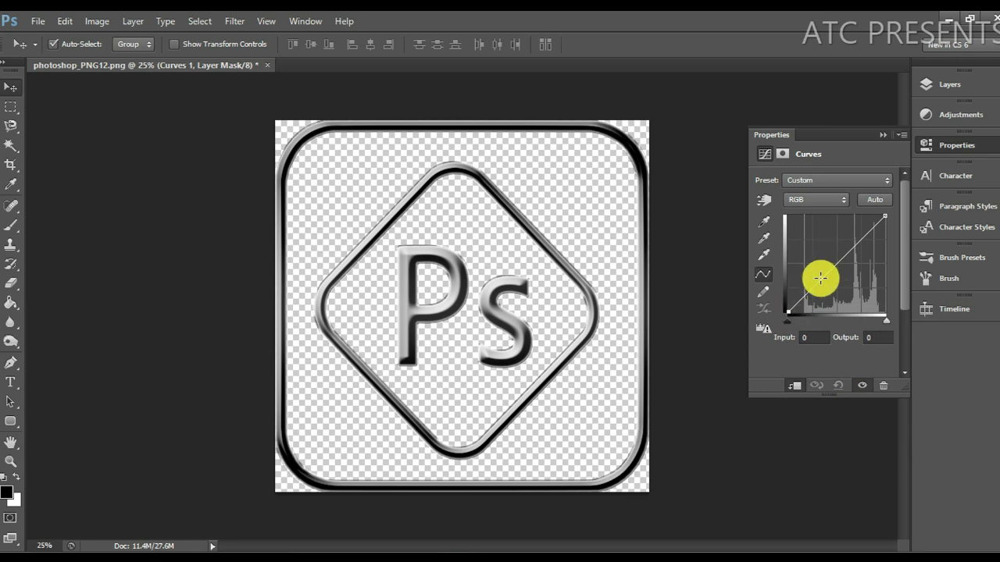
mouse_move(818, 279)
mouse_down()
mouse_move(808, 276)
mouse_move(818, 244)
mouse_up()
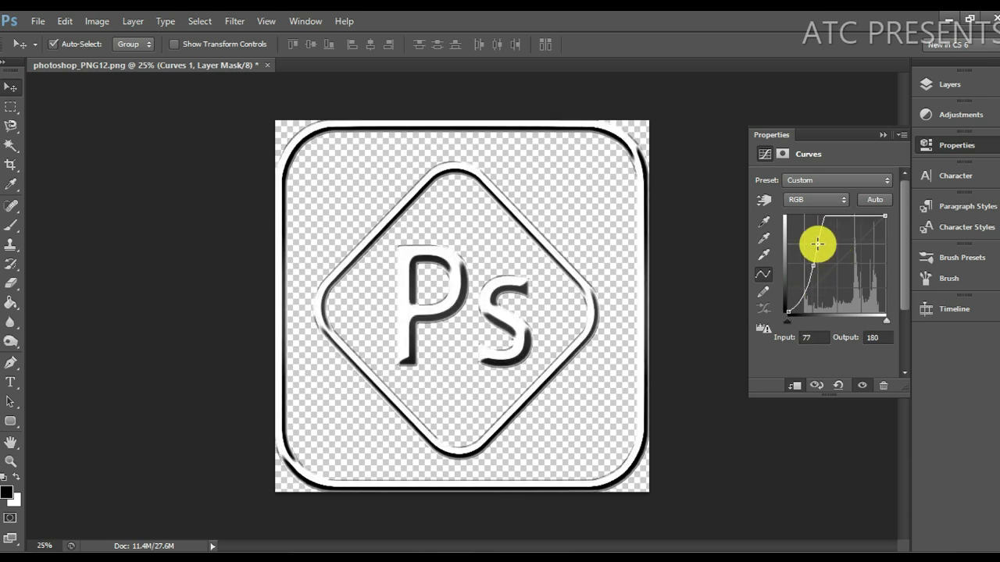
drag(844, 234, 845, 280)
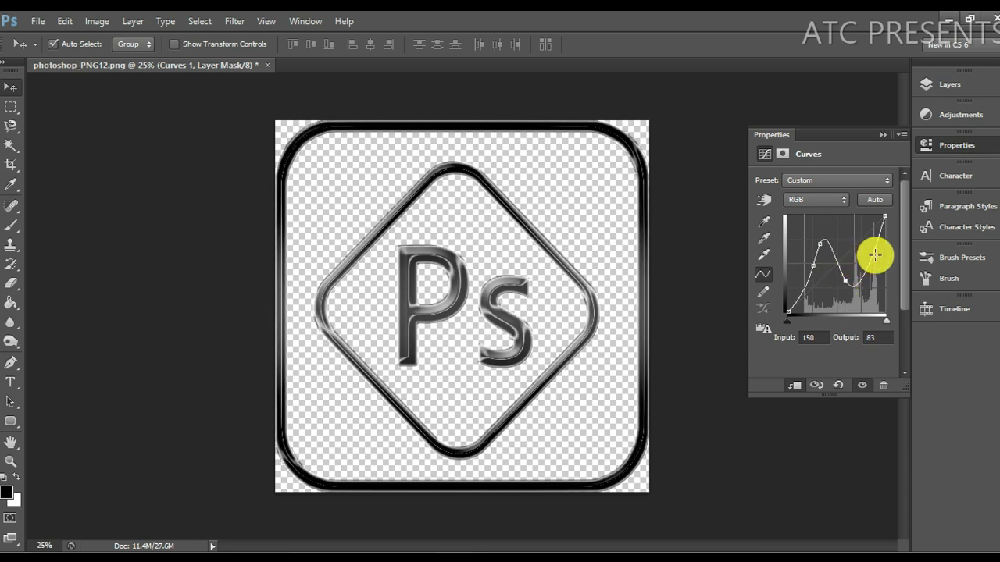
drag(868, 245, 852, 232)
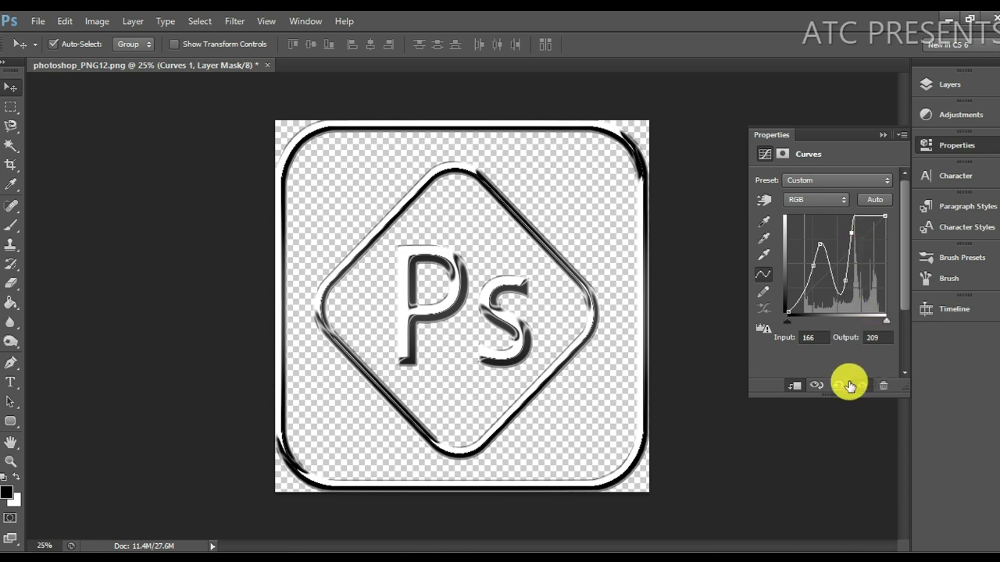
Step: Refine the curve points, including input 209 and a dip at 154, for chrome contrast
double_click(814, 337)
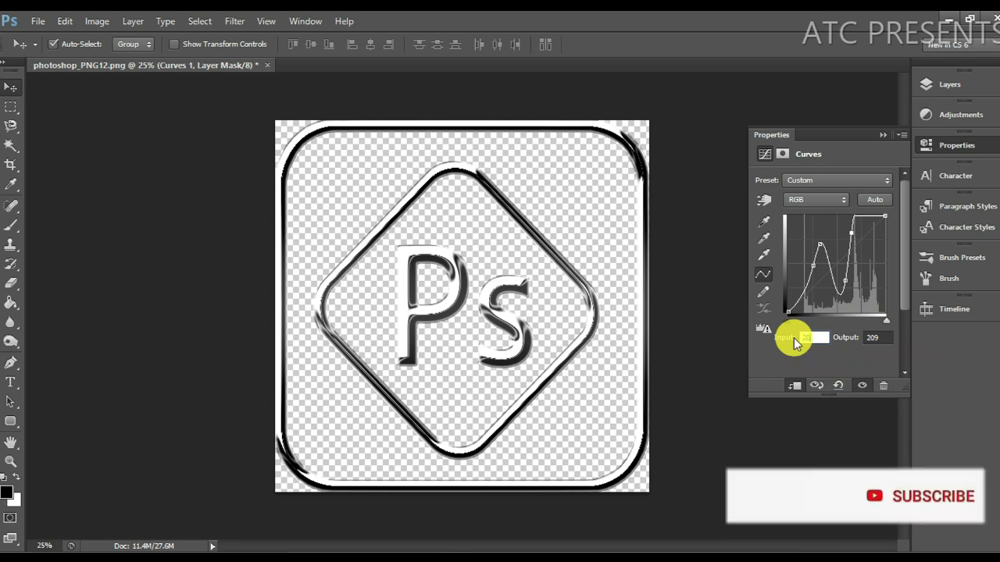
key(Return)
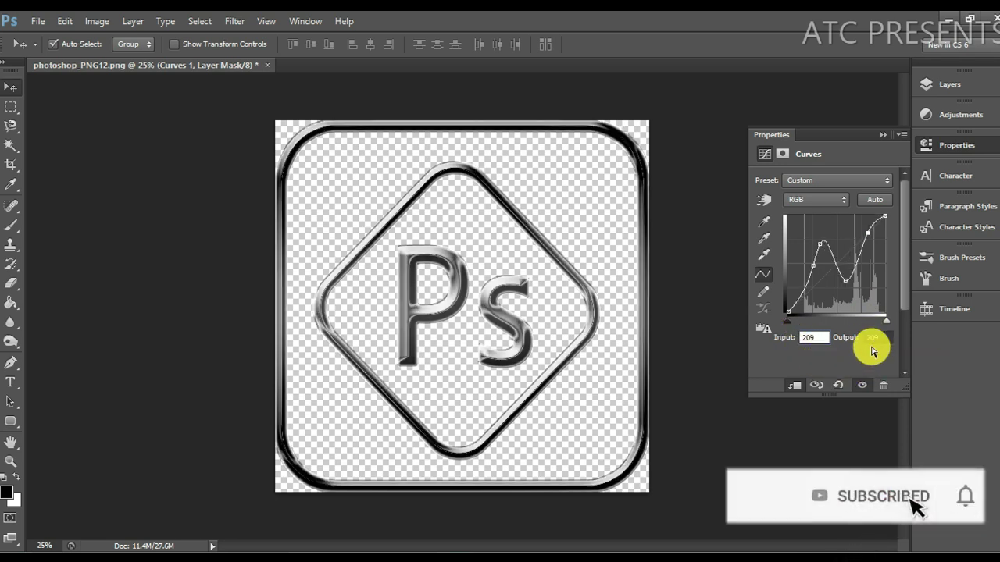
drag(868, 233, 860, 221)
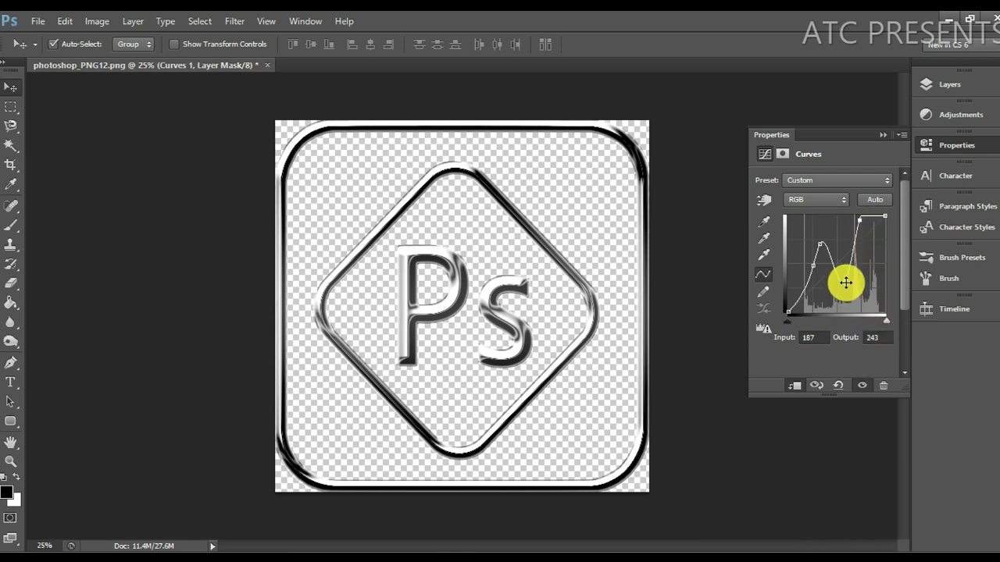
drag(846, 283, 846, 295)
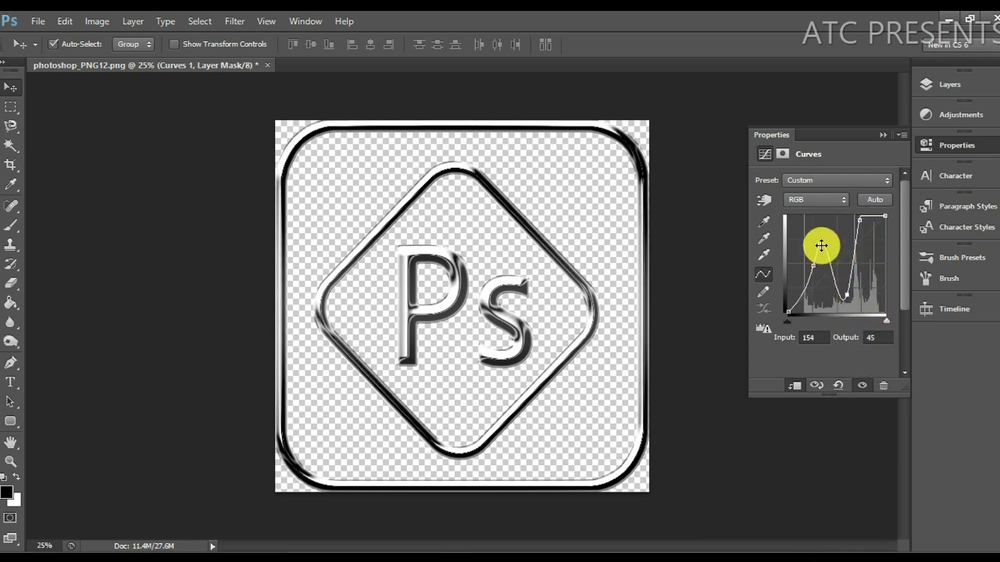
drag(822, 246, 819, 231)
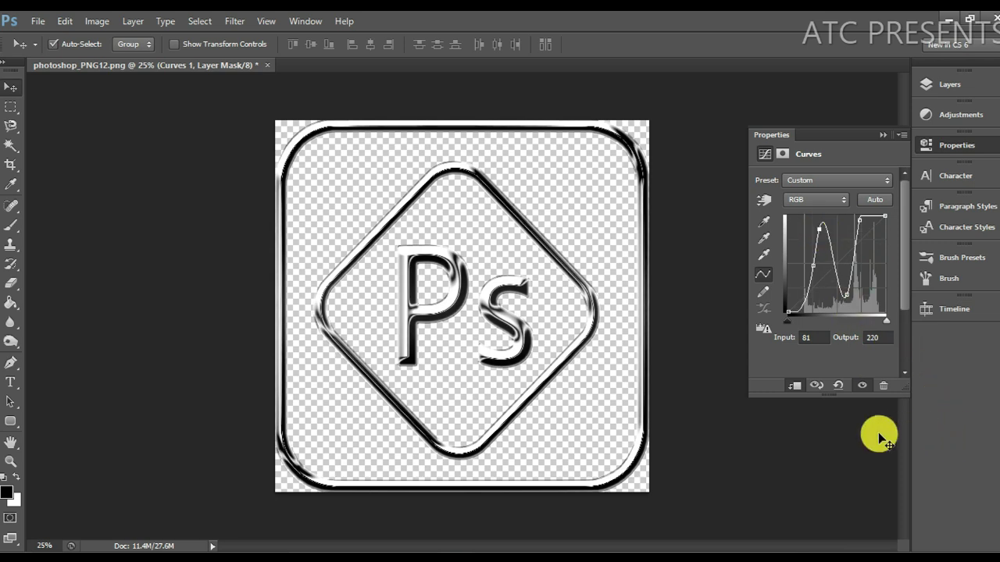
drag(859, 219, 856, 219)
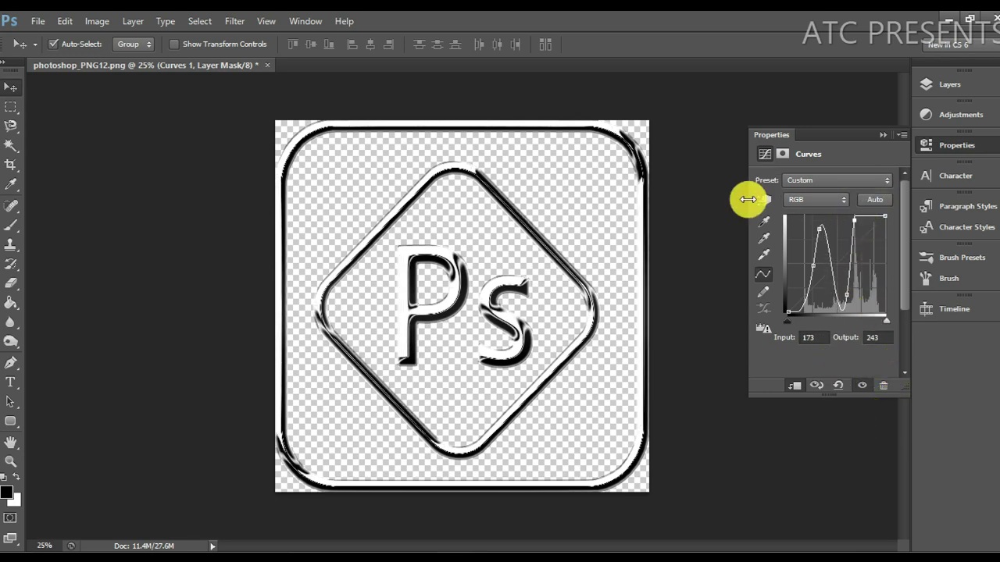
Step: Close the Curves settings and group Curves 1 with Layer 1 into Group 1 using Ctrl+G
click(882, 134)
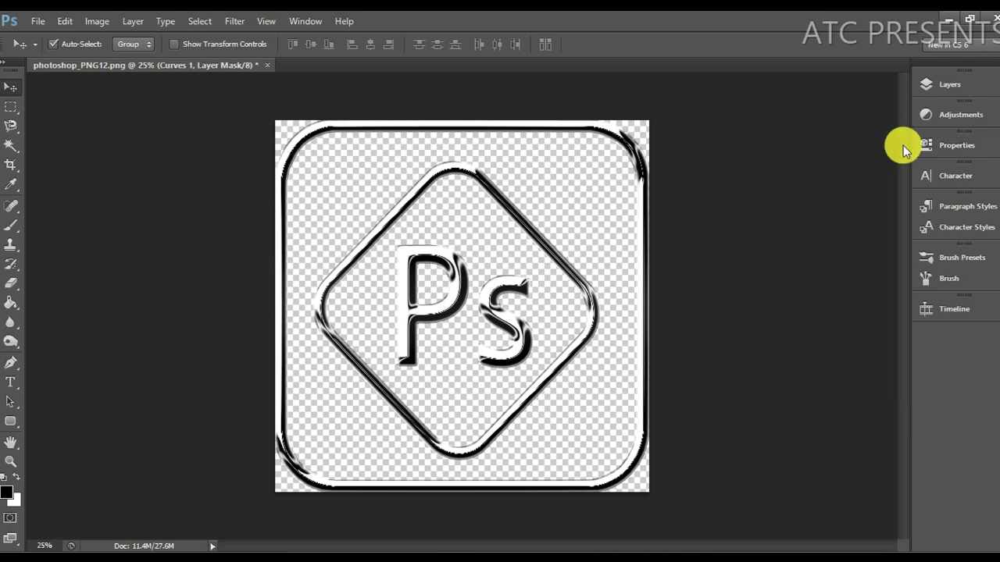
click(935, 80)
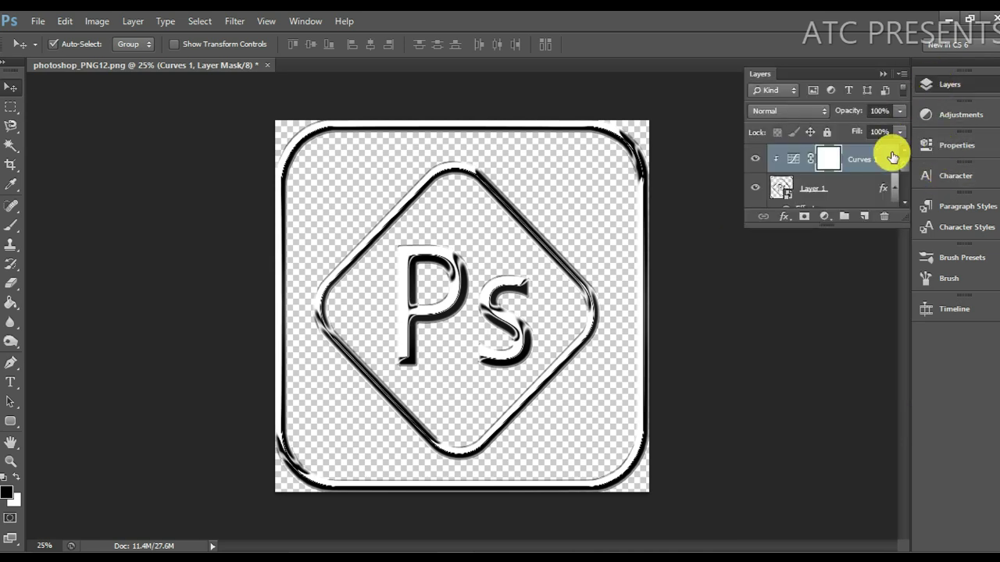
drag(855, 227, 835, 430)
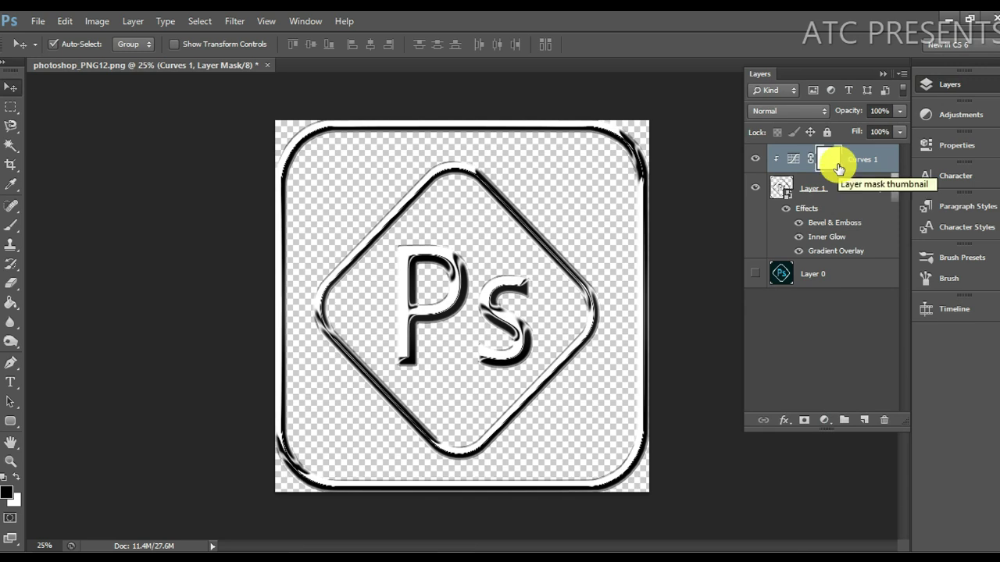
click(836, 190)
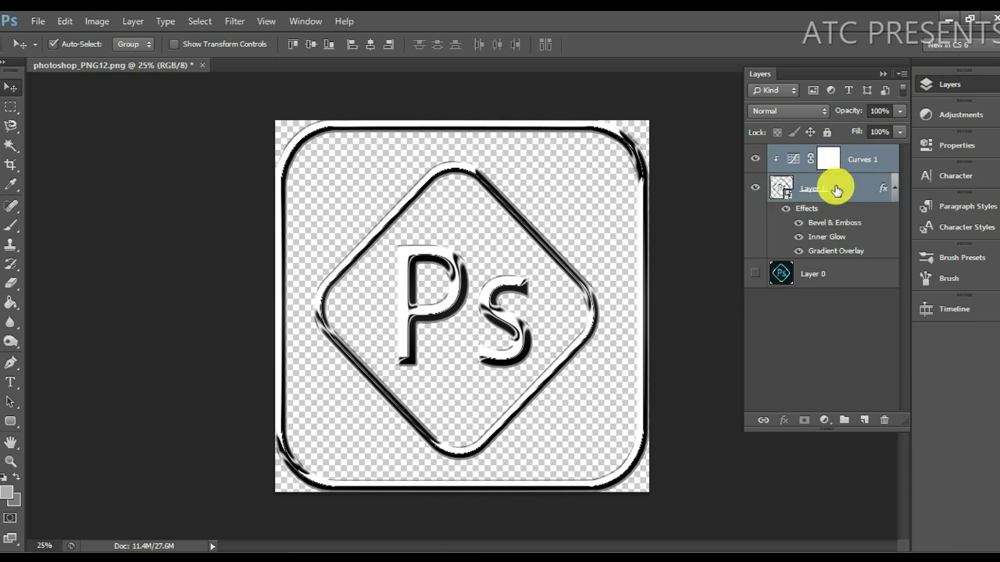
key(ctrl+g)
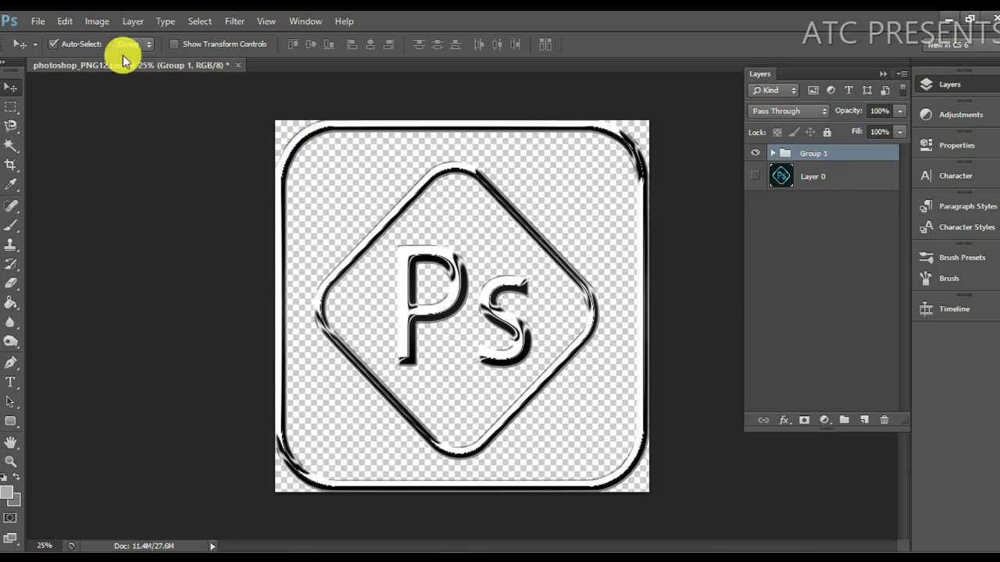
click(37, 21)
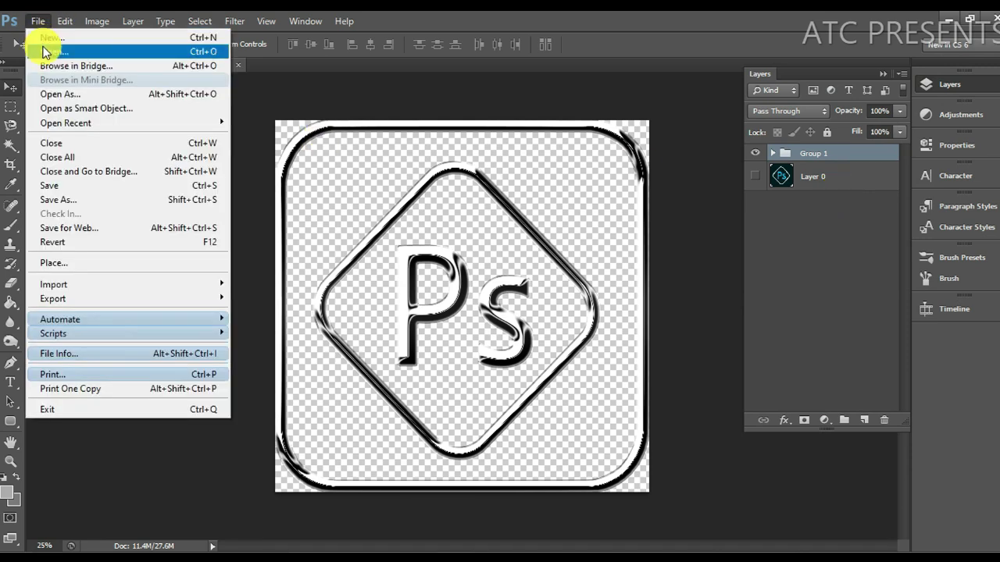
Step: Create a new 1280×720 px, 300 ppi document filled with the grey background colour
click(43, 42)
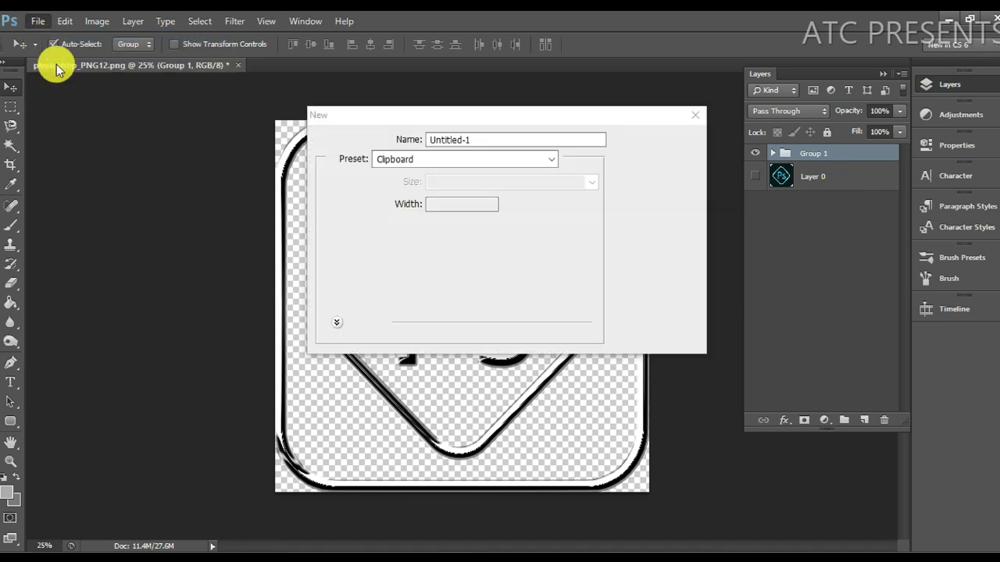
double_click(451, 205)
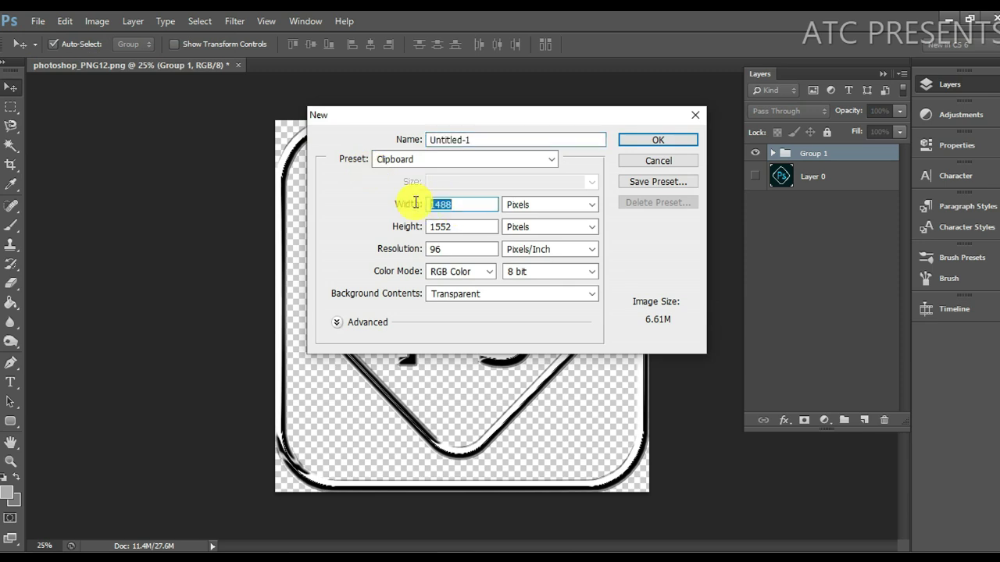
text(1)
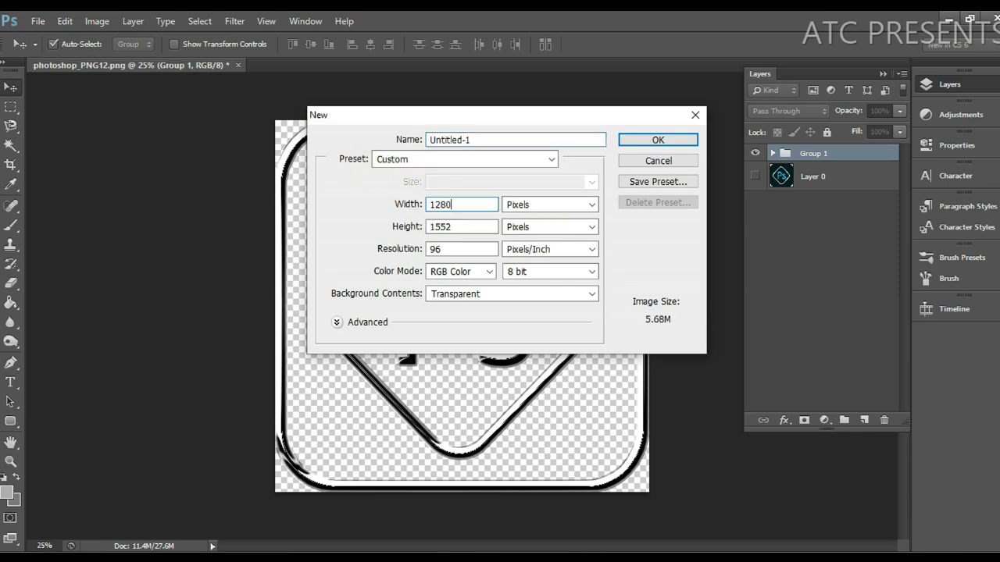
click(461, 229)
text(720)
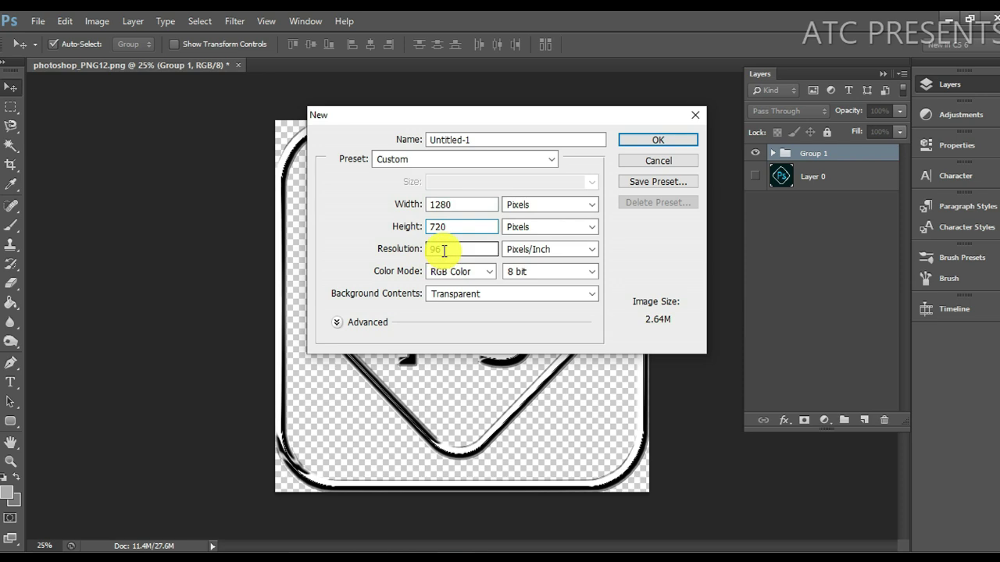
double_click(444, 251)
text(300)
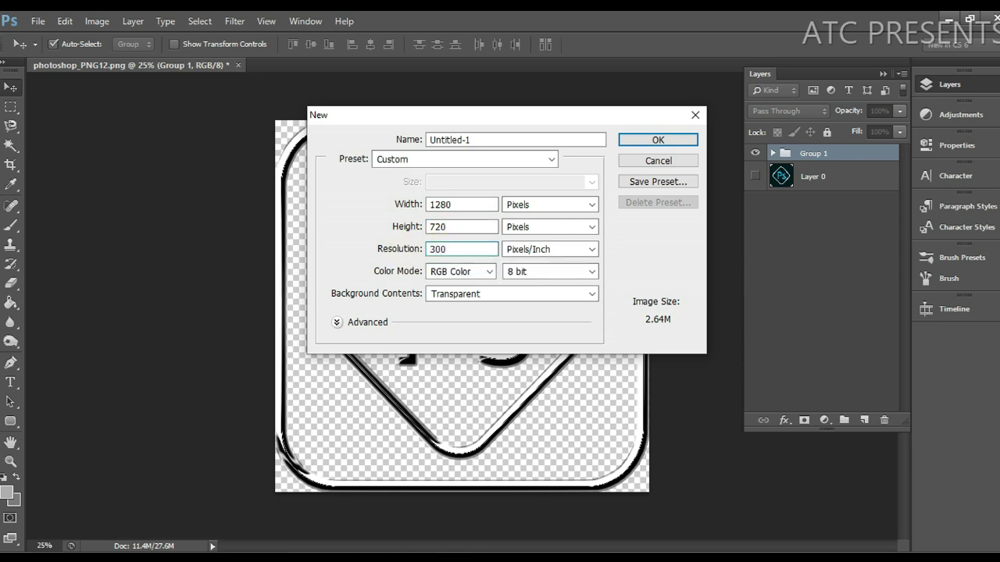
click(593, 297)
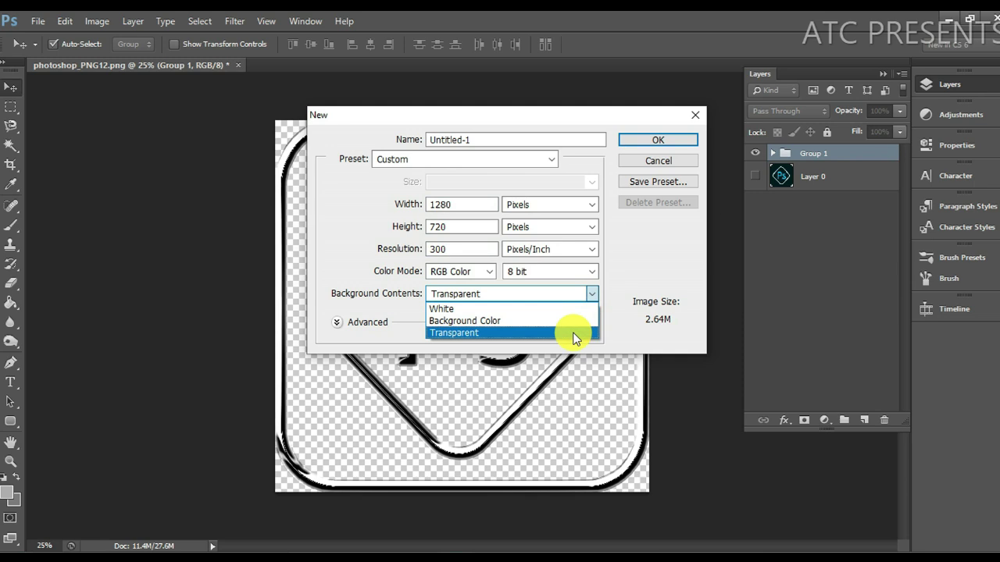
click(568, 335)
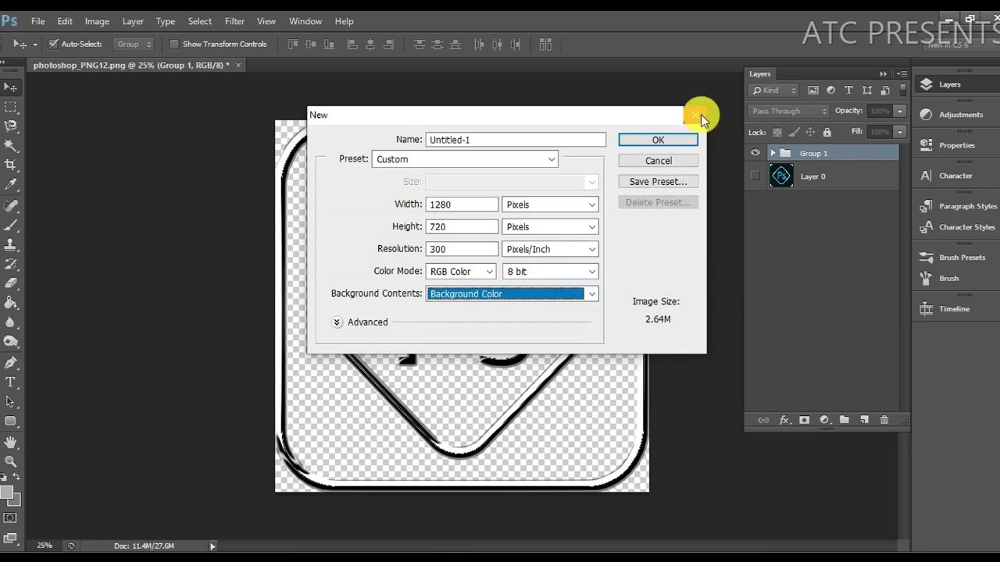
click(659, 141)
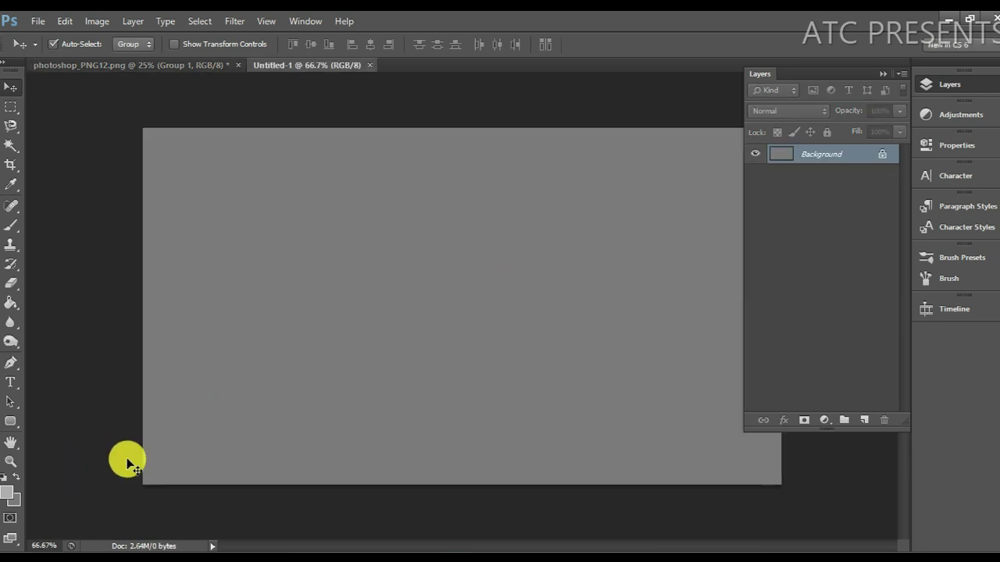
Step: Set the background colour to black (000000) and fill the canvas with it
click(14, 501)
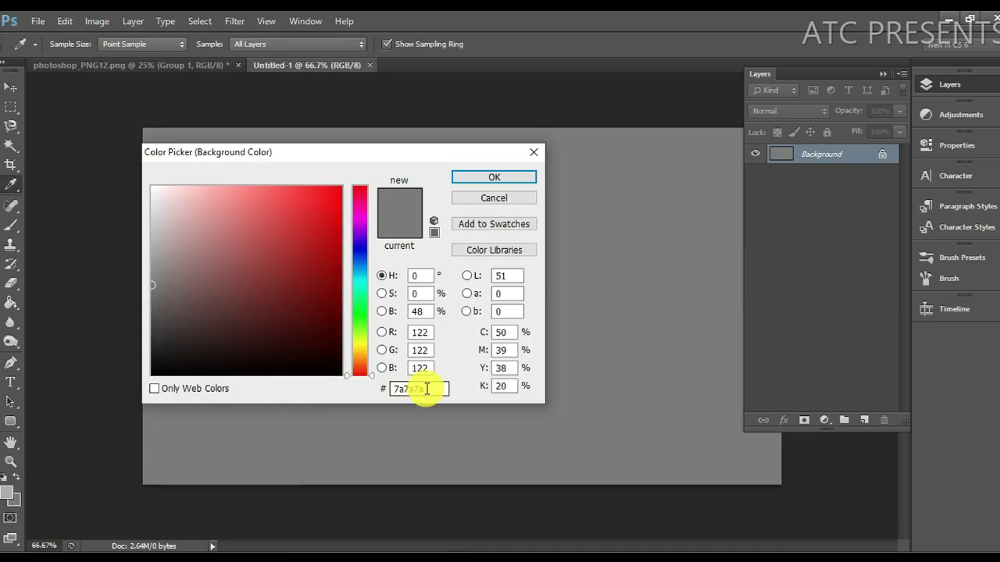
drag(427, 389, 379, 391)
text(000000)
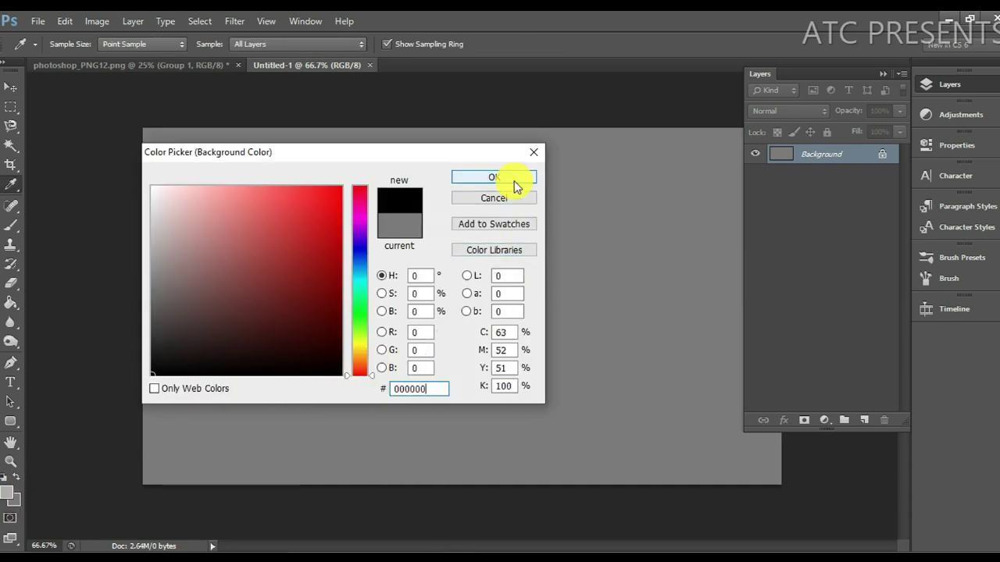
click(512, 181)
key(ctrl+BackSpace)
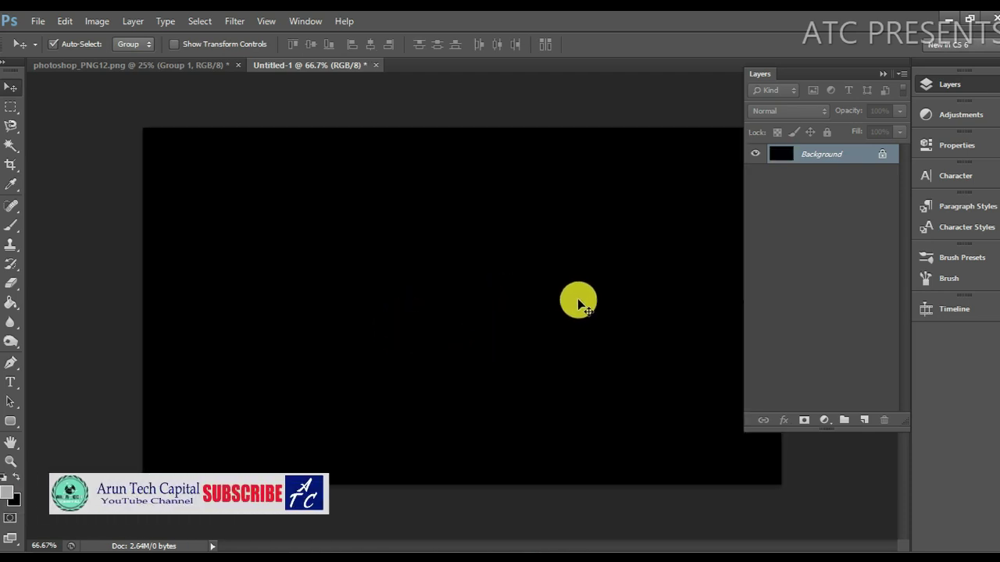
Step: Convert the Background into Layer 0 and return to the photoshop_PNG12.png document
double_click(872, 159)
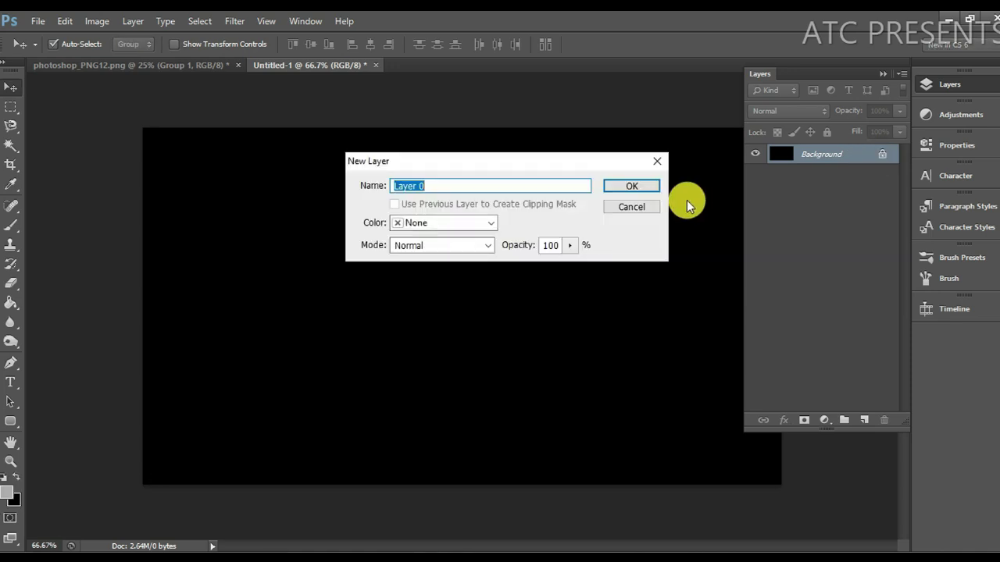
click(631, 187)
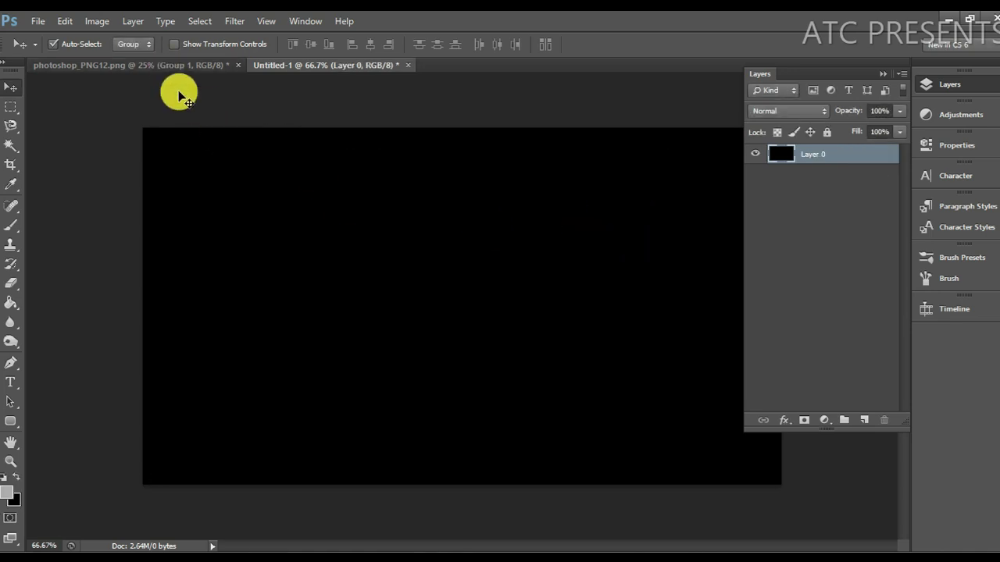
click(115, 66)
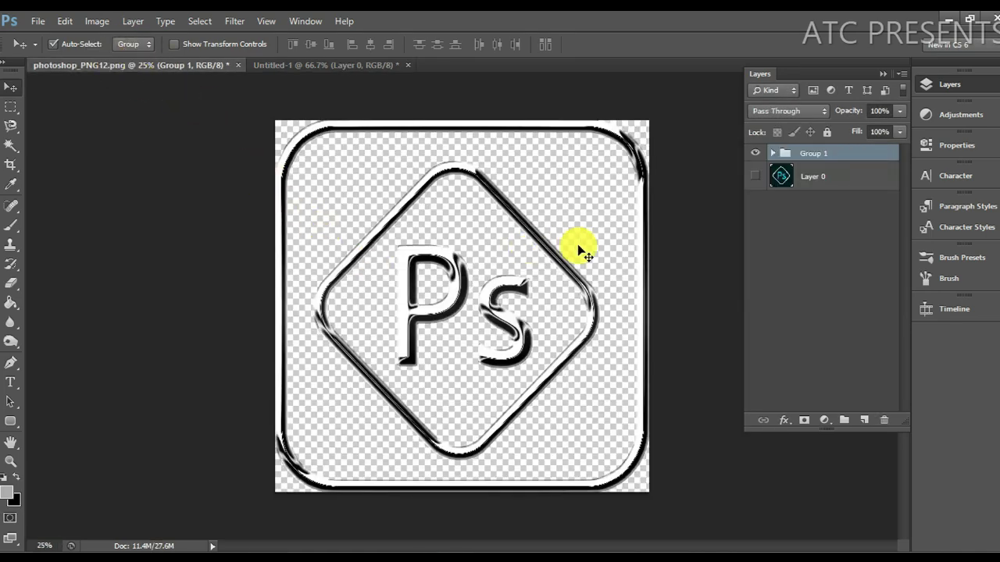
Step: Drag Group 1's chrome Ps logo into Untitled-1 and begin shrinking it to about 46% width
drag(544, 252, 383, 70)
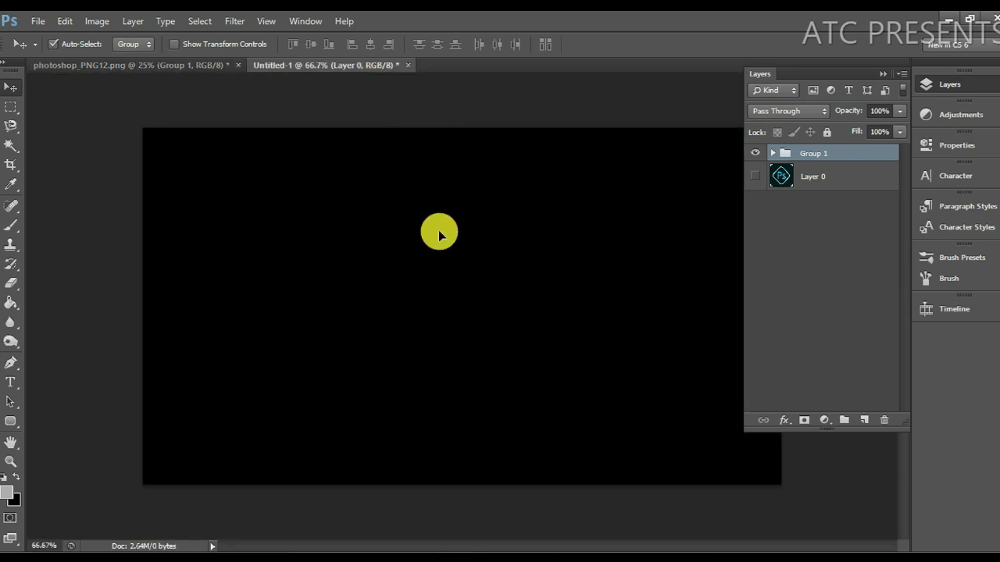
mouse_move(382, 71)
mouse_down()
mouse_move(438, 235)
mouse_move(505, 308)
mouse_move(799, 500)
mouse_up()
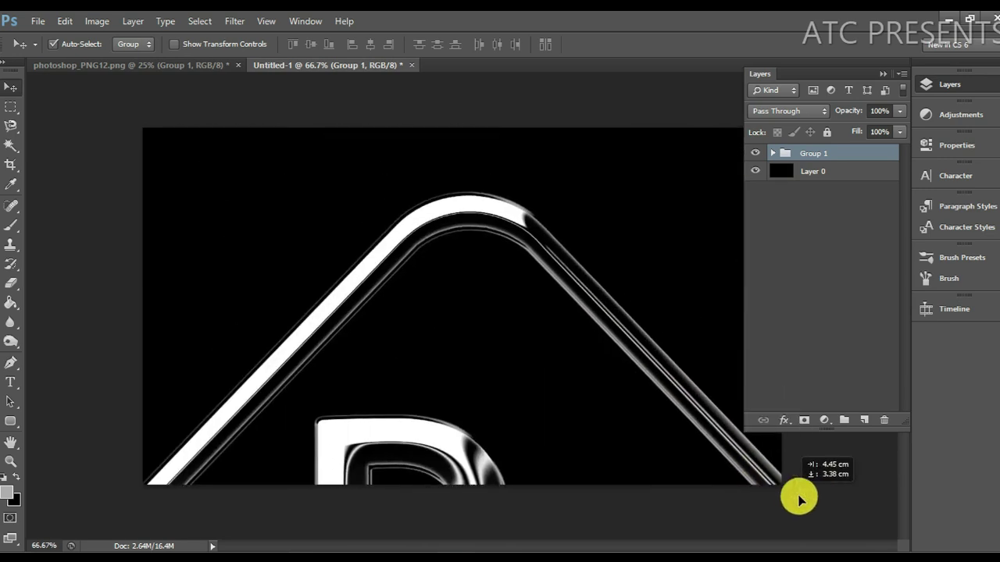
drag(798, 500, 863, 522)
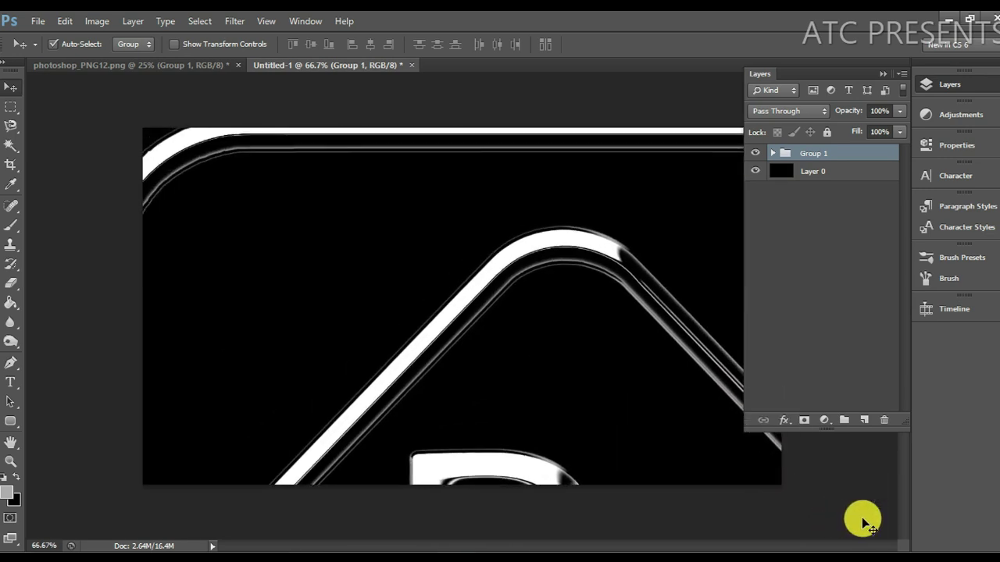
key(ctrl+t)
mouse_move(86, 118)
mouse_down()
mouse_move(399, 280)
mouse_move(620, 424)
mouse_up()
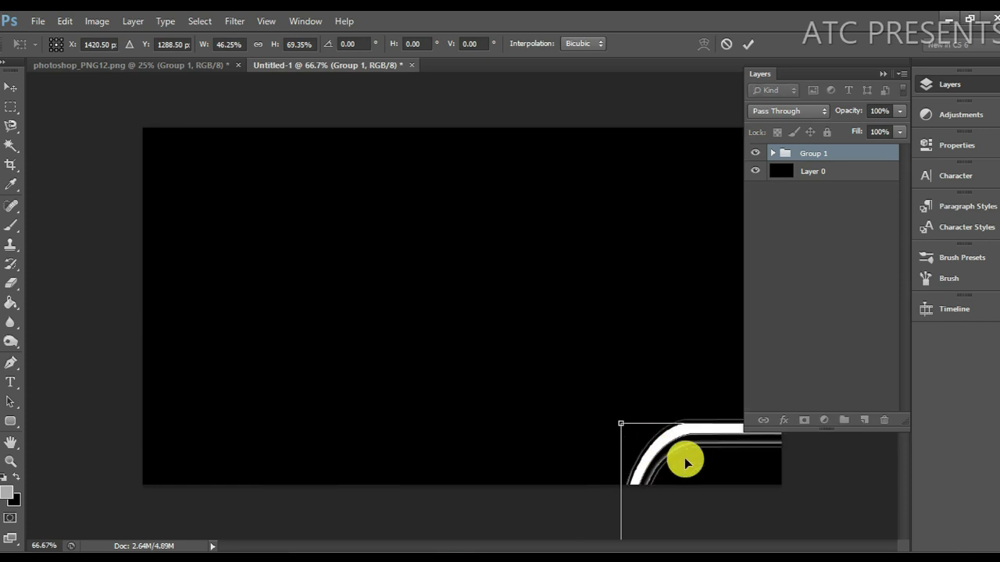
Step: Reposition and rescale the Ps logo onto the canvas, stretching it slightly taller, and apply
key(ctrl+minus)
key(ctrl+minus)
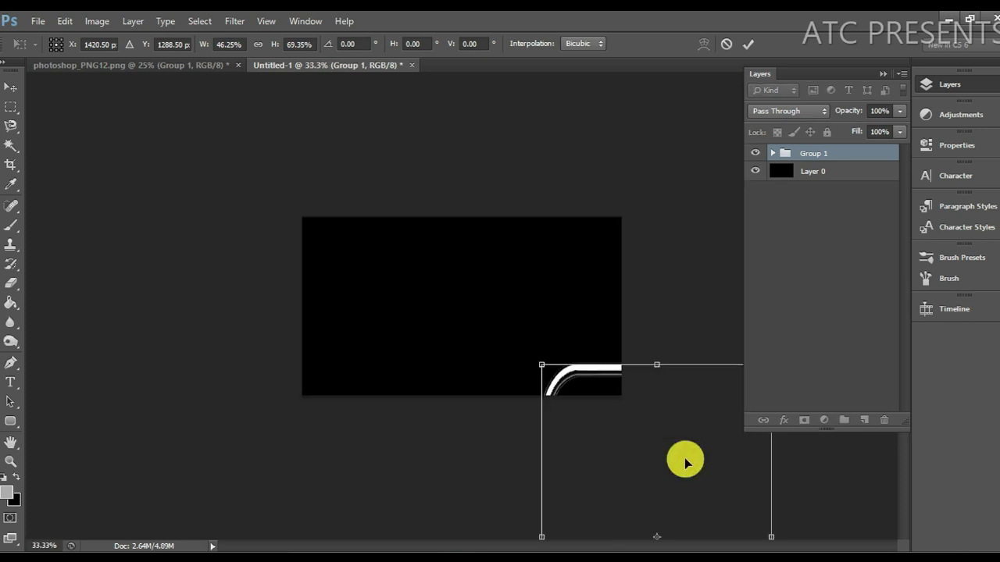
drag(578, 372, 489, 314)
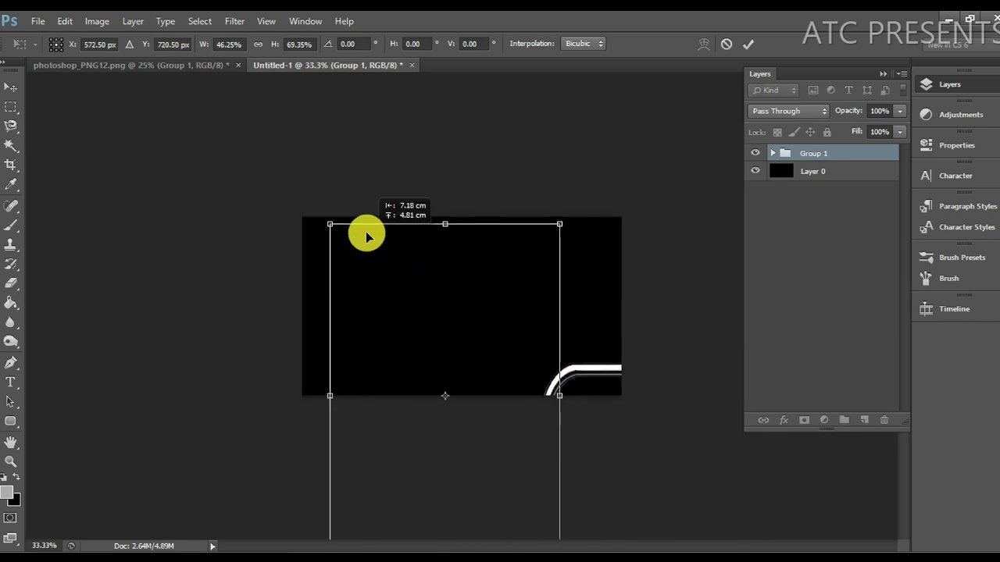
mouse_move(365, 248)
mouse_down()
mouse_move(328, 220)
mouse_move(374, 467)
mouse_move(425, 279)
mouse_up()
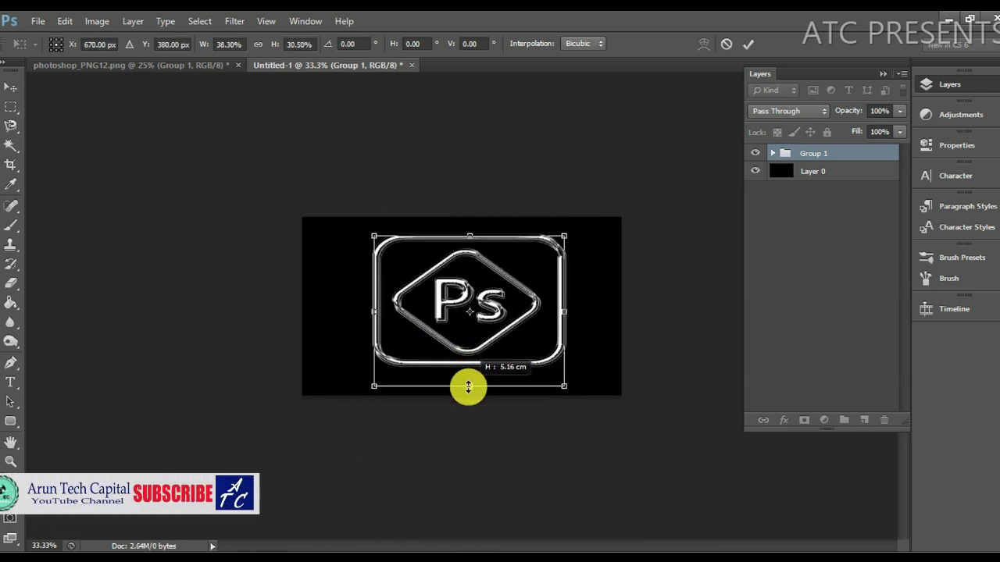
drag(469, 359, 468, 382)
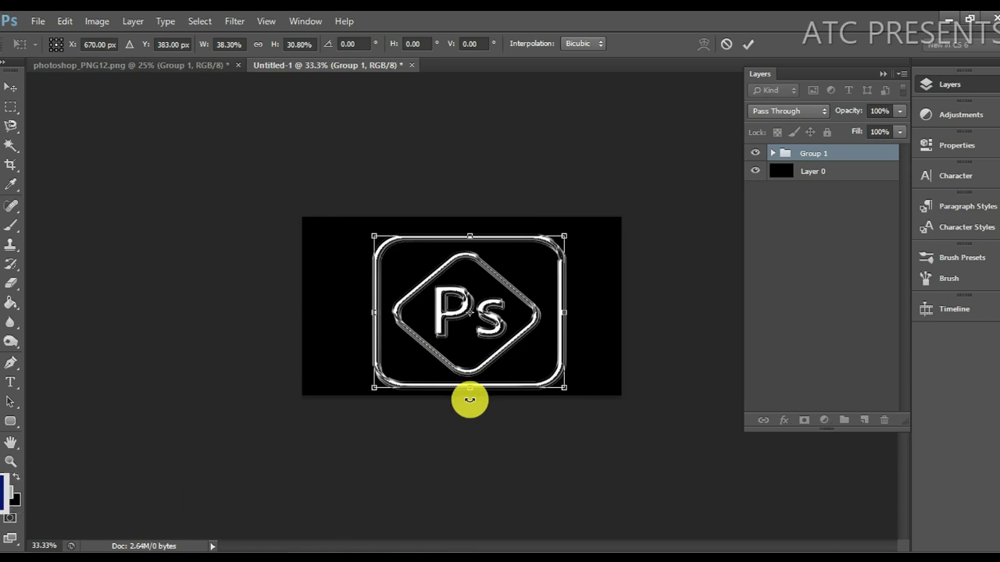
drag(469, 236, 469, 224)
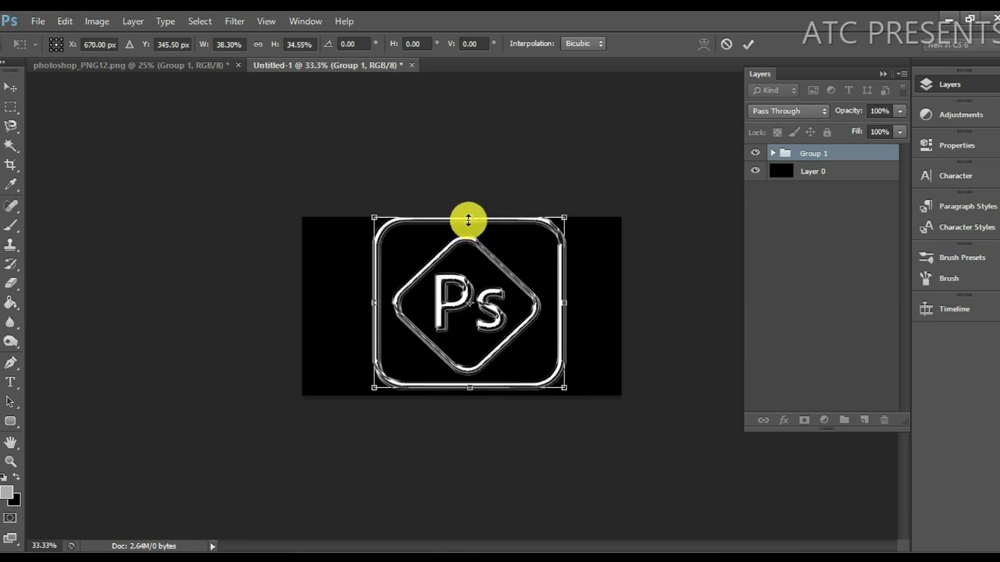
click(467, 220)
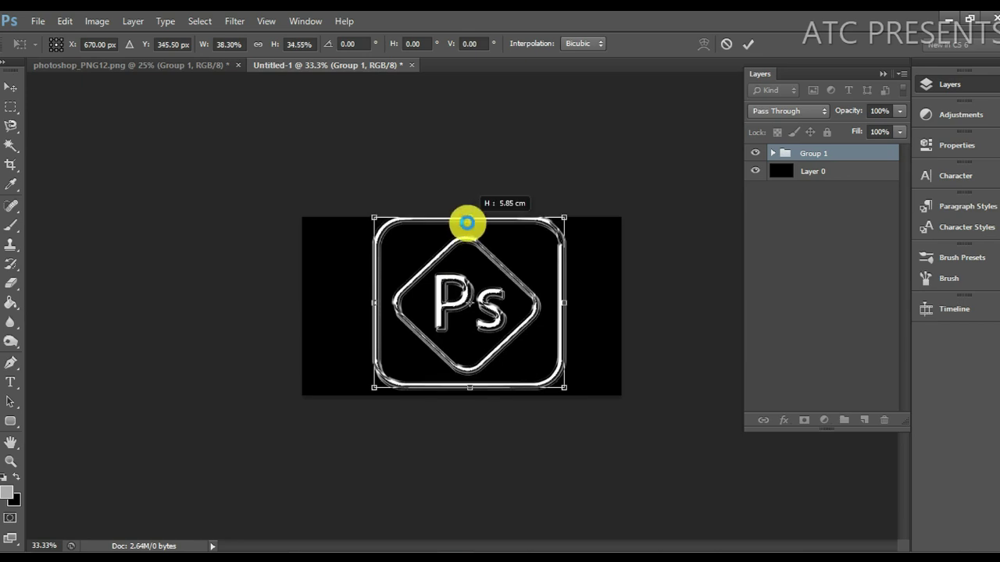
drag(467, 223, 466, 228)
key(Return)
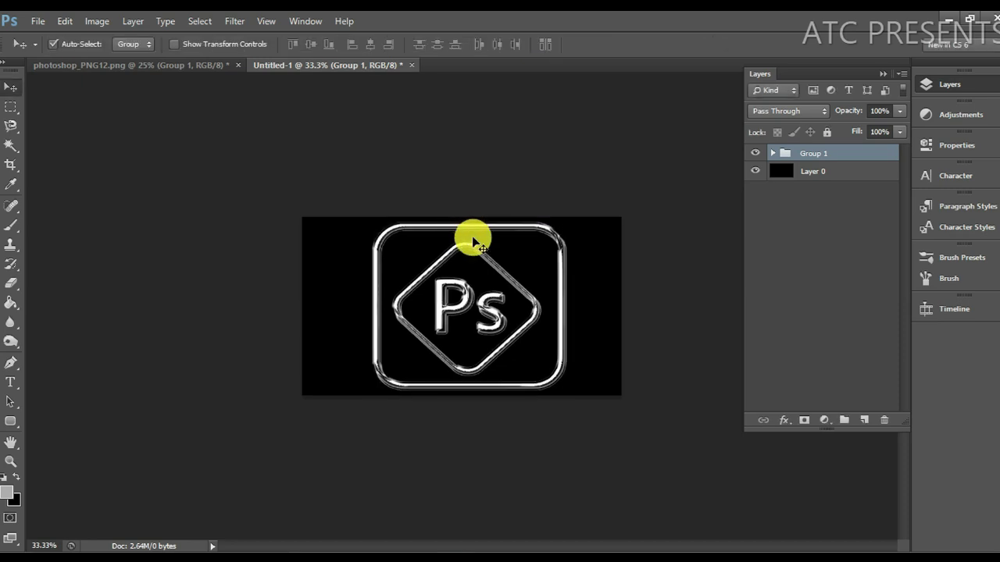
Step: Transform the logo again with width set to 100% and commit it
key(ctrl+plus)
key(ctrl+plus)
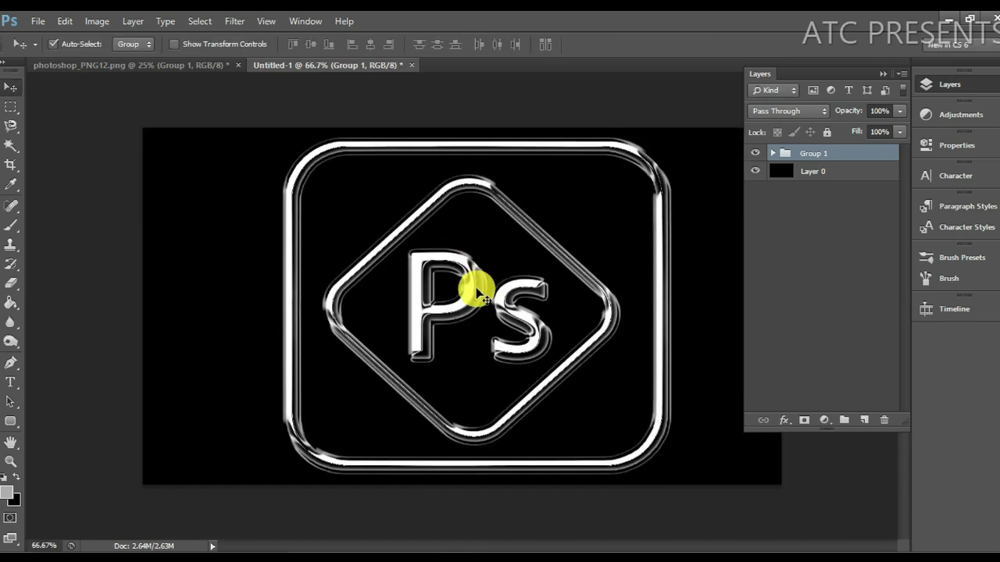
key(ctrl+t)
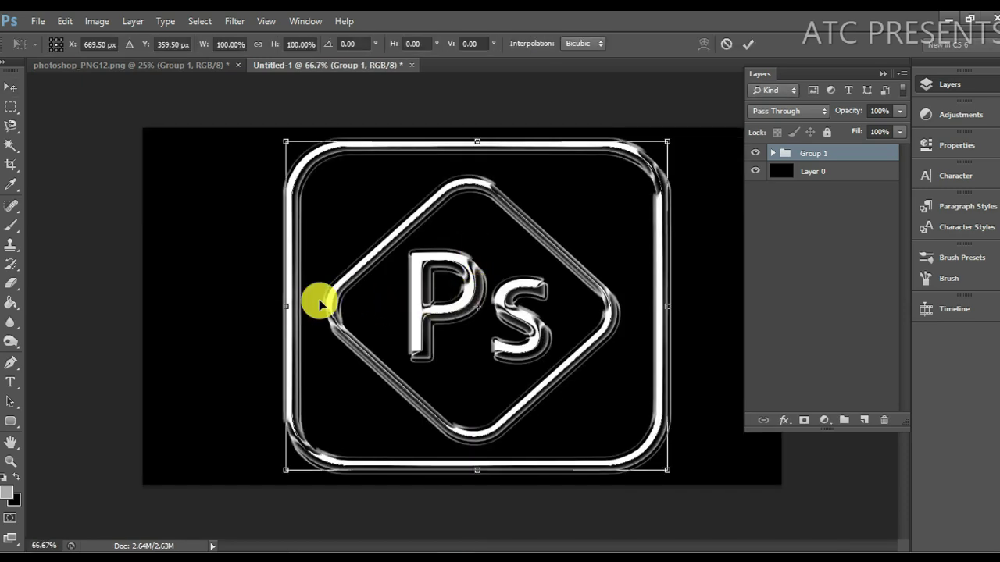
drag(284, 306, 312, 307)
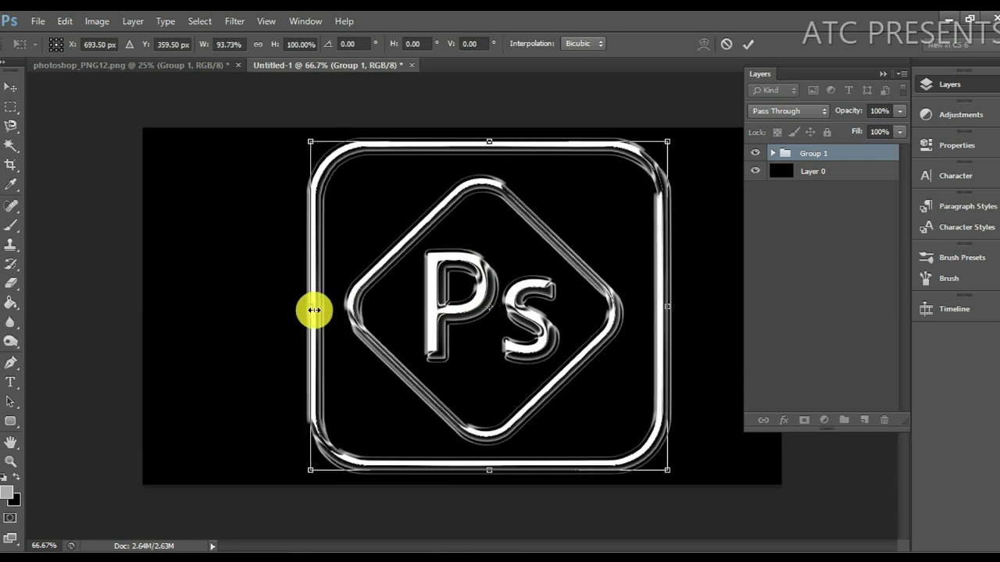
click(227, 44)
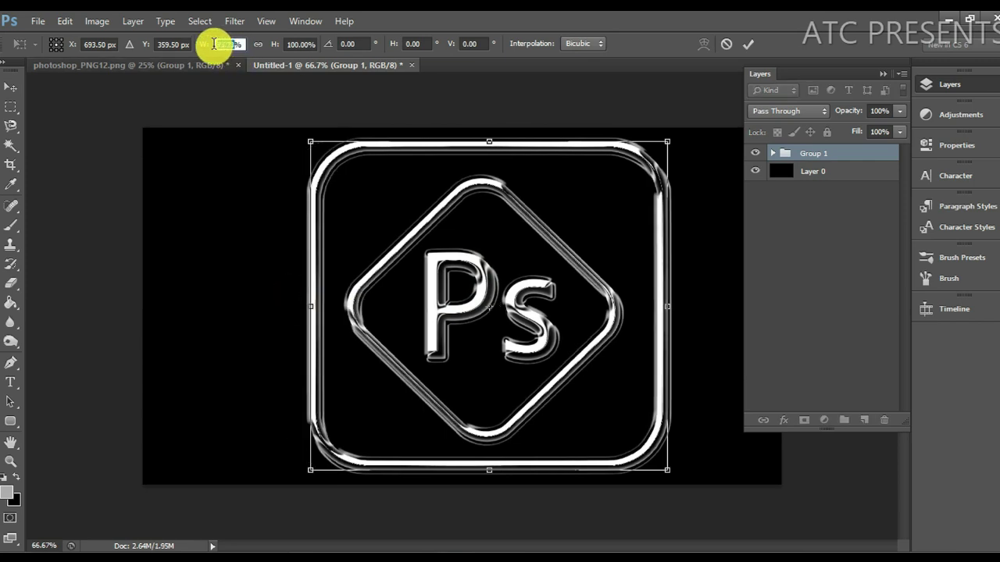
text(100)
key(Return)
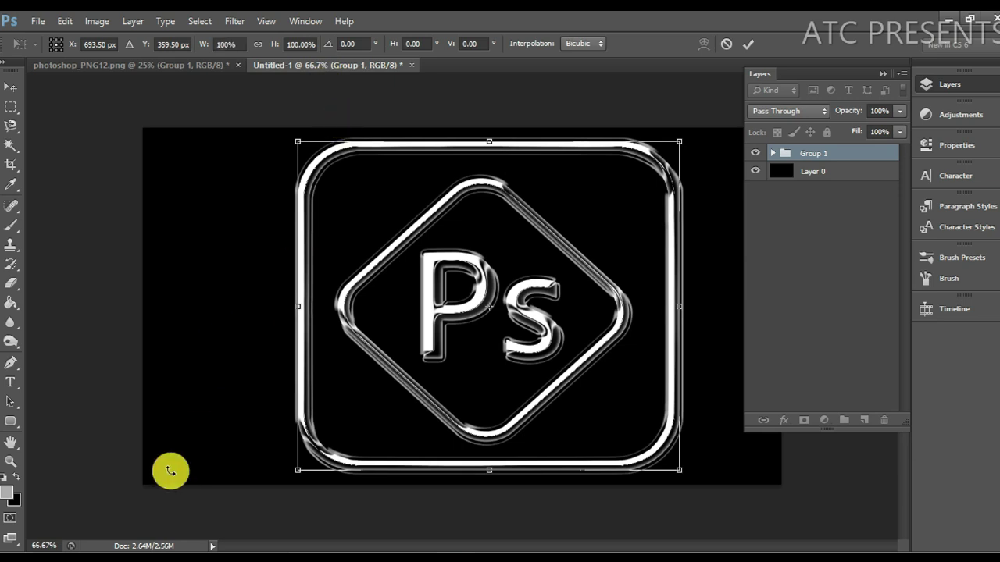
double_click(174, 507)
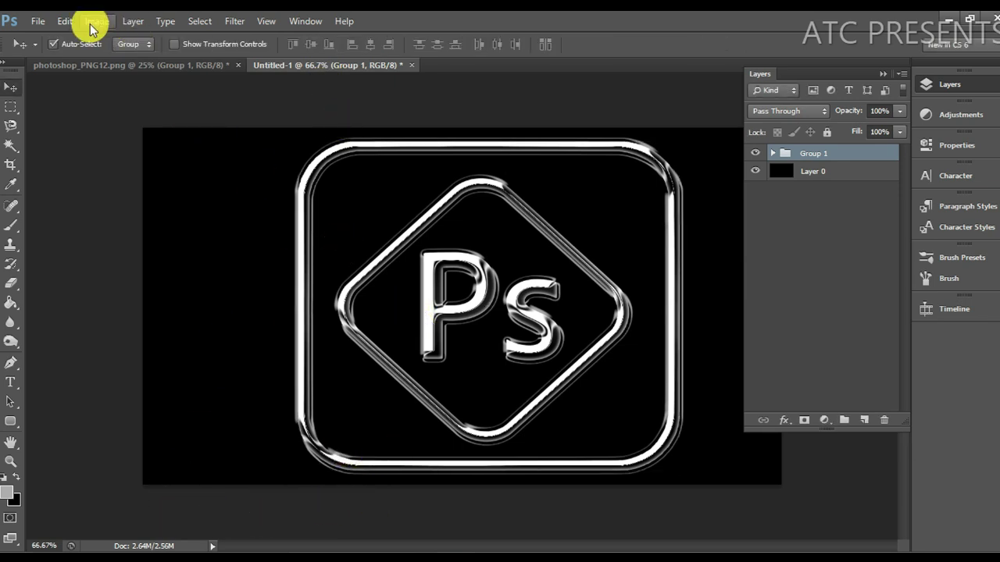
Step: Open the chrom 01.JPG brushed-metal image from the COMP0007 folder
click(38, 21)
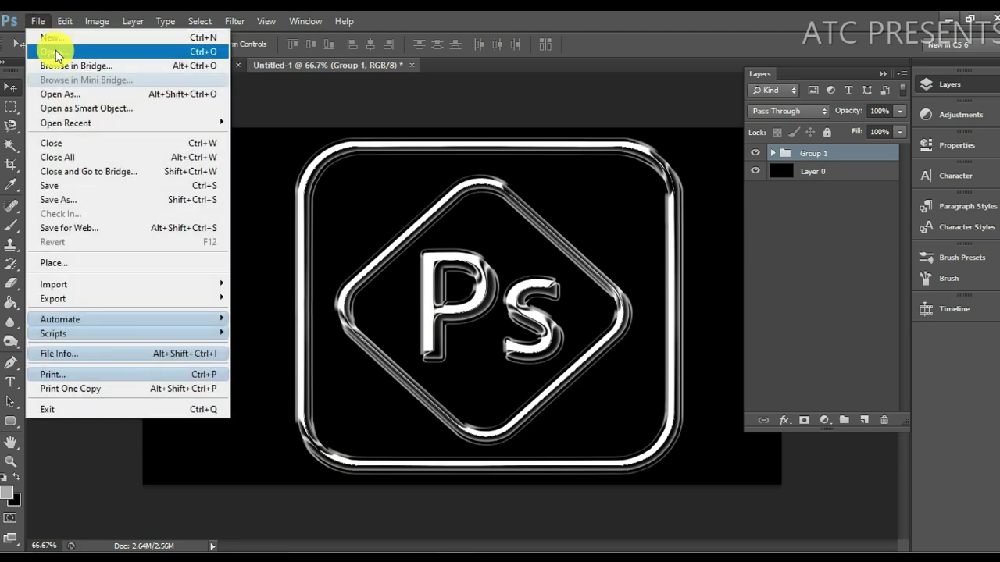
click(56, 53)
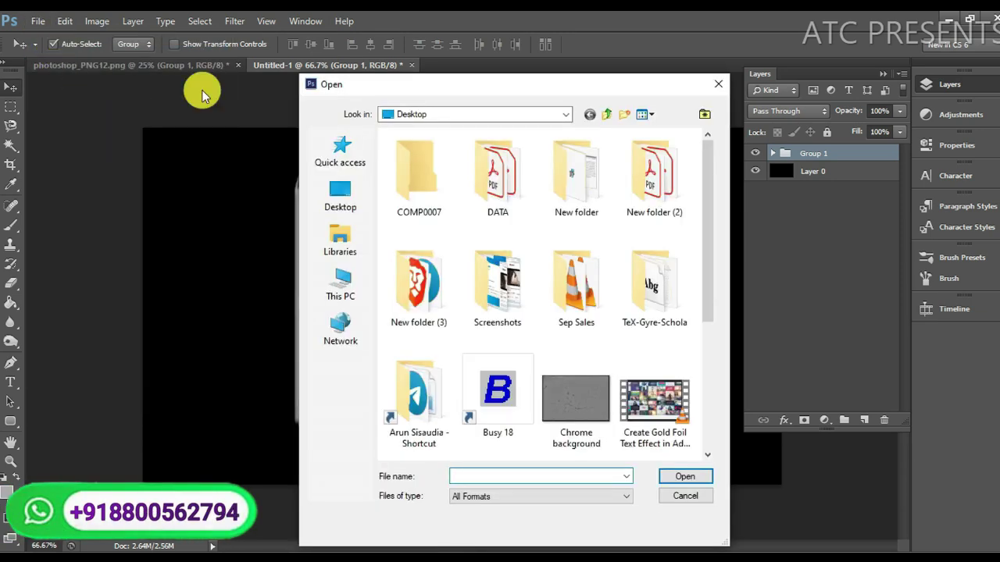
double_click(435, 178)
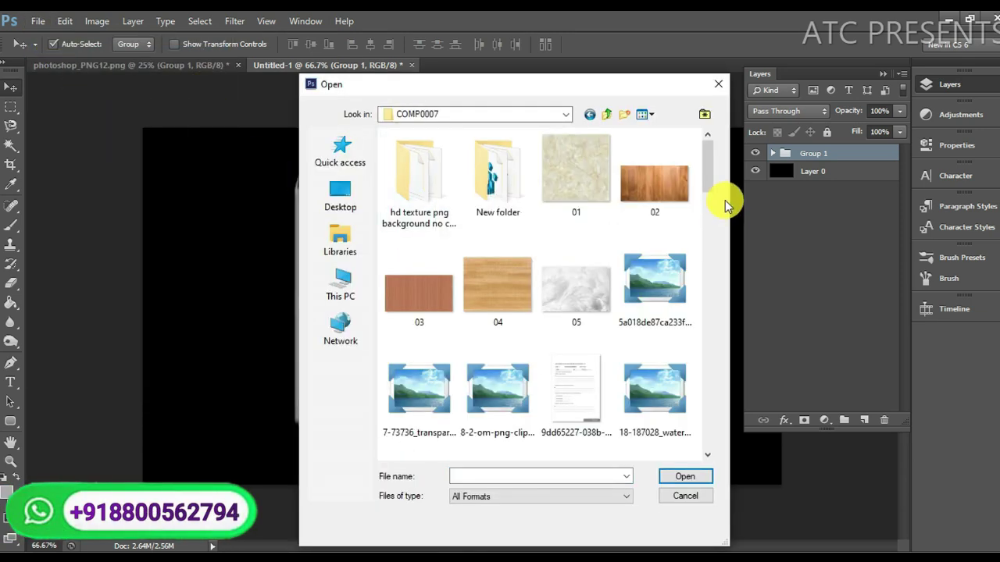
drag(708, 187, 700, 273)
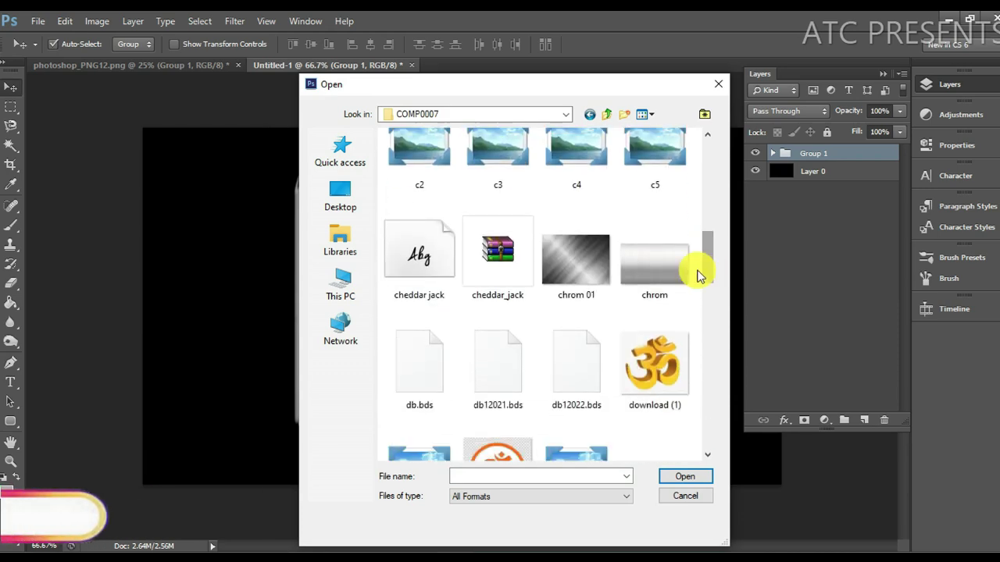
click(579, 260)
click(678, 478)
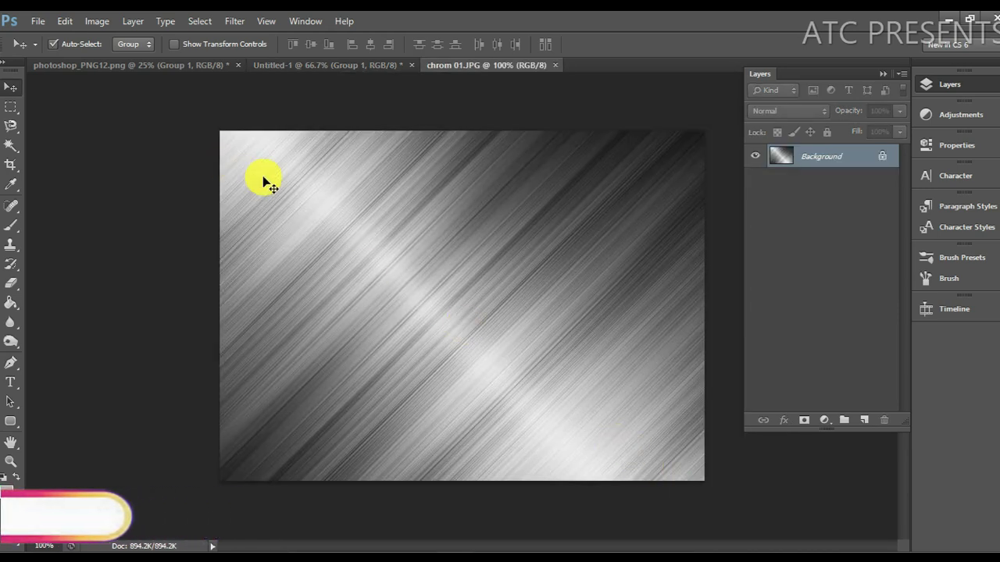
Step: Copy the brushed-metal texture into Untitled-1 as Layer 2, placed below Group 1
click(195, 67)
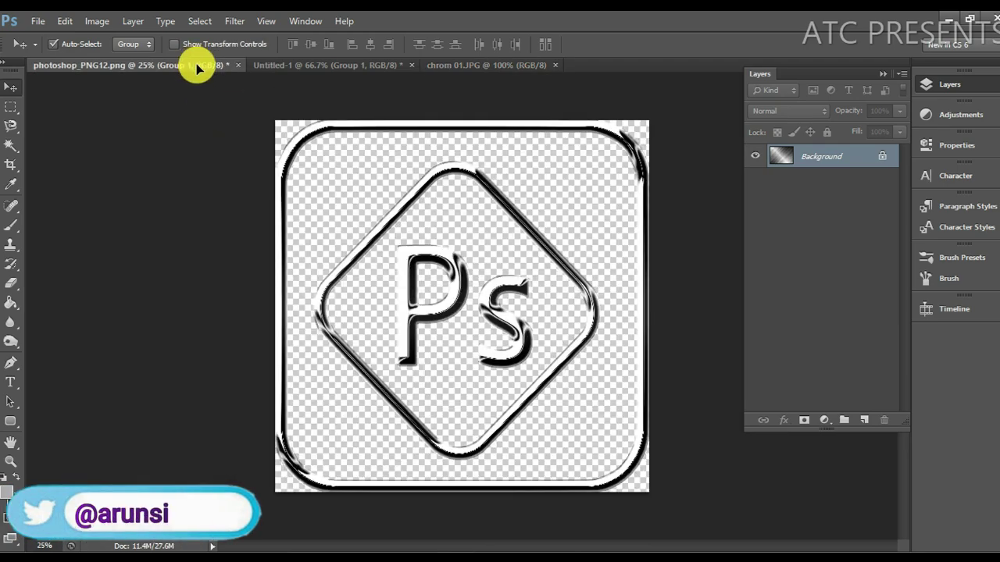
click(279, 65)
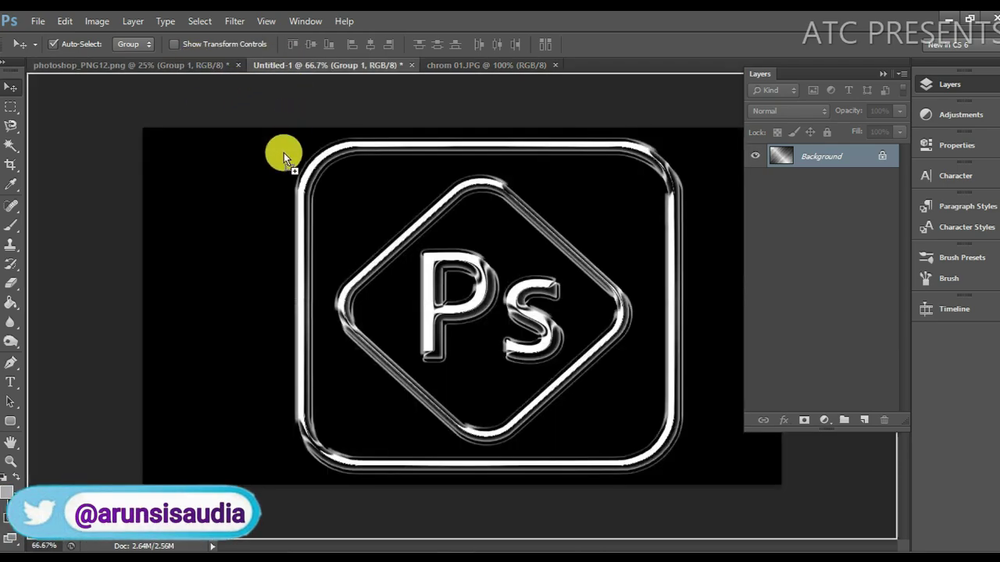
drag(283, 156, 283, 154)
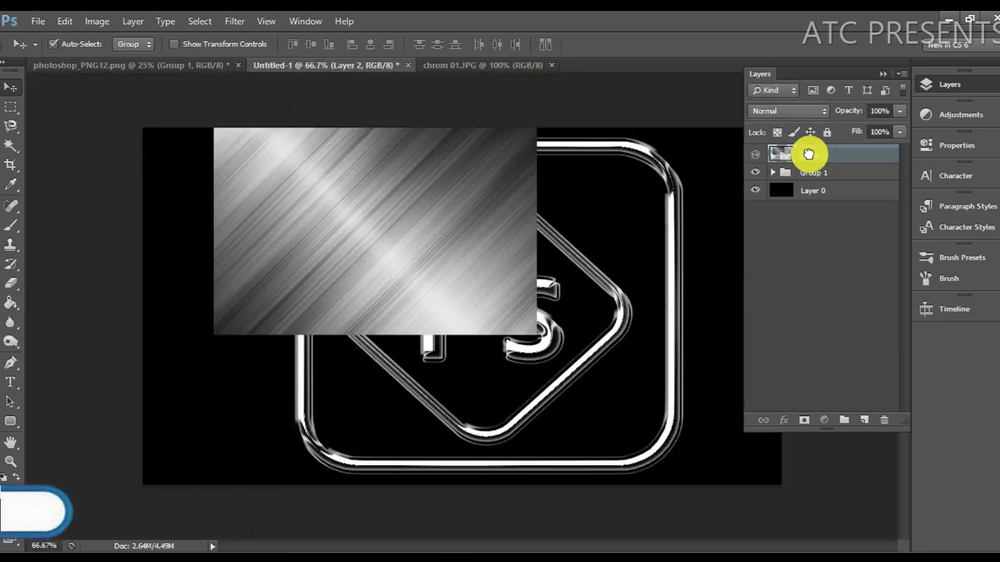
drag(809, 154, 809, 182)
drag(362, 208, 297, 205)
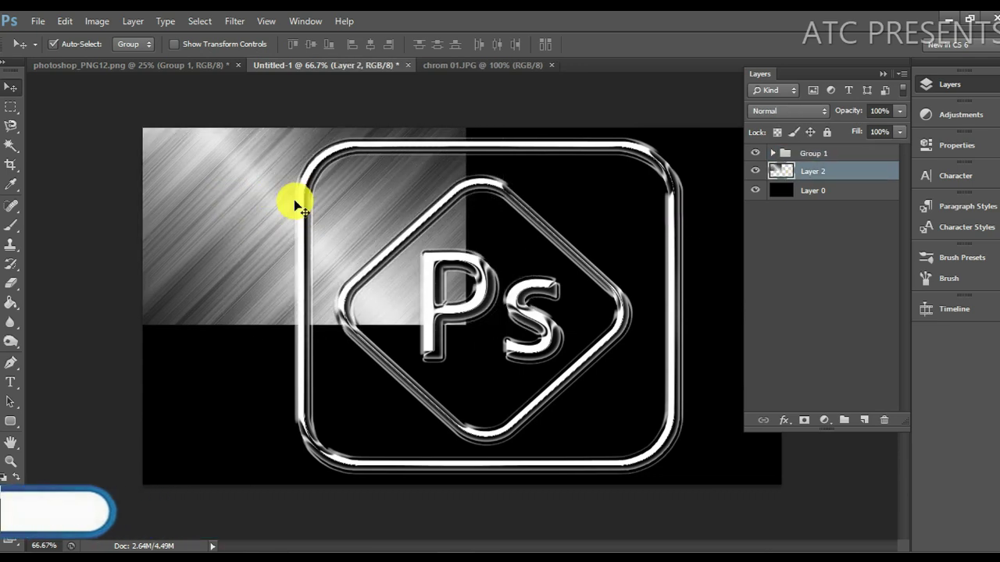
Step: Enlarge the metal texture to cover the whole canvas and commit the transform
key(ctrl+t)
drag(465, 324, 798, 511)
key(Return)
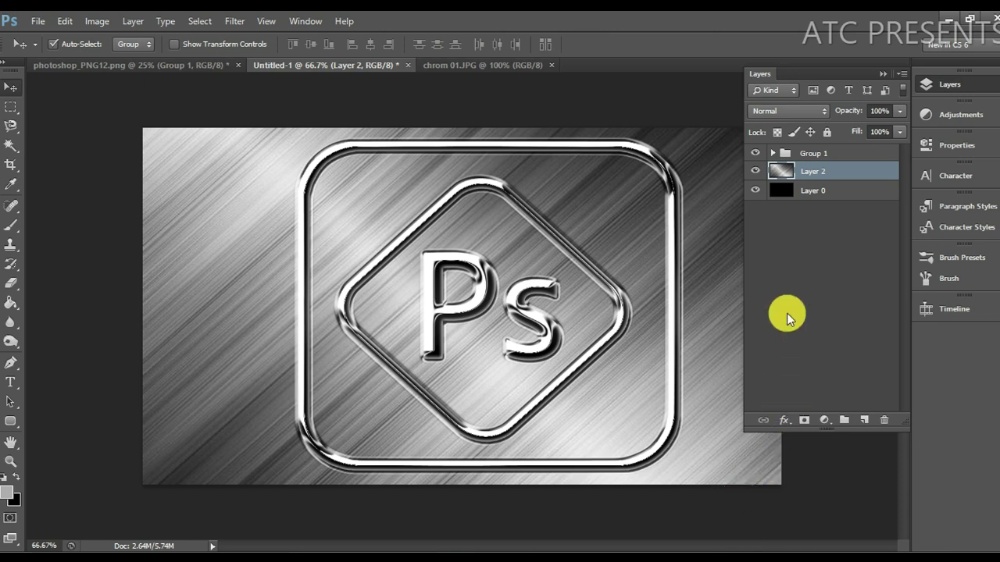
drag(813, 172, 811, 163)
click(832, 155)
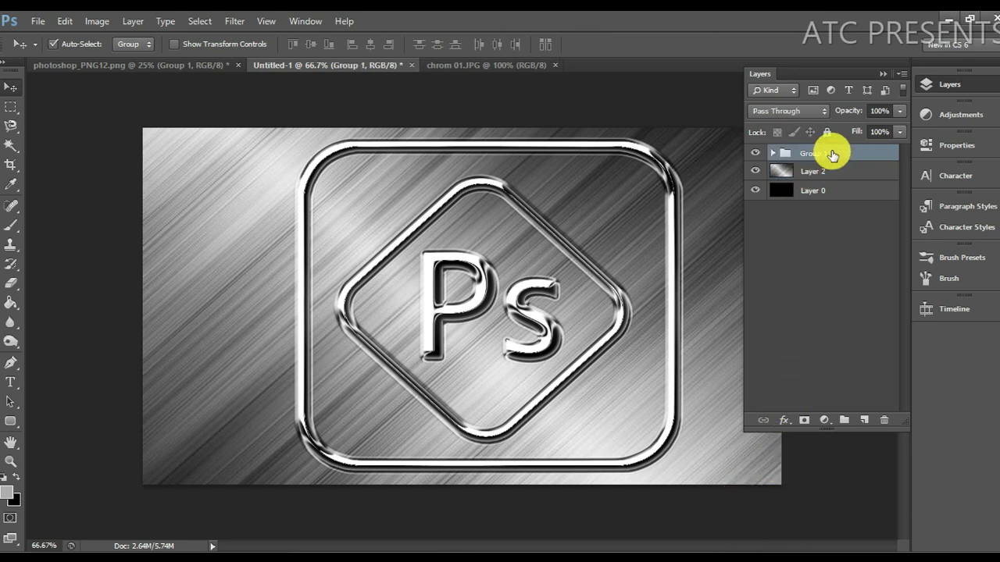
Step: Open Group 1's blending options and enable a Drop Shadow with 80% opacity
right_click(832, 155)
click(840, 162)
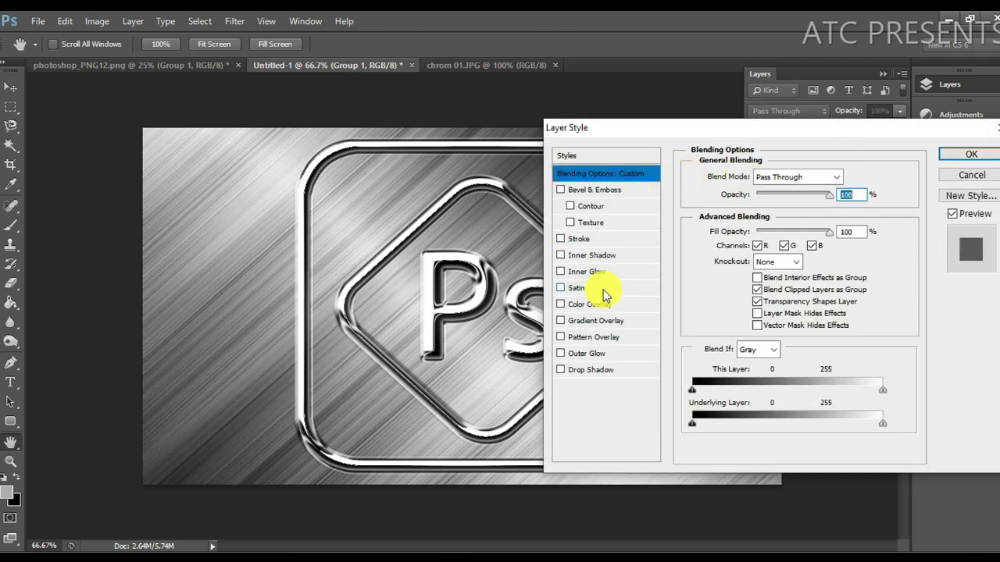
click(591, 372)
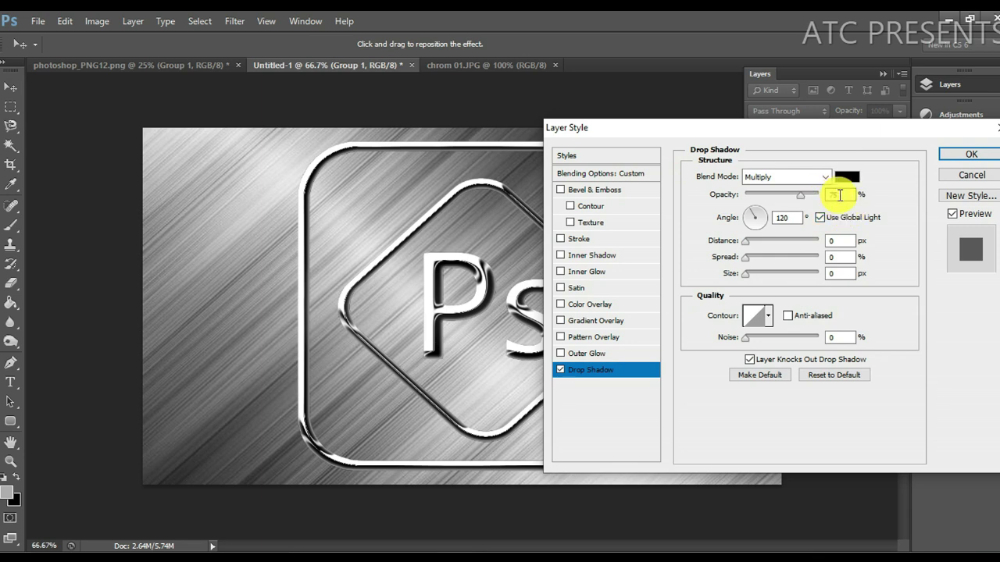
text(5)
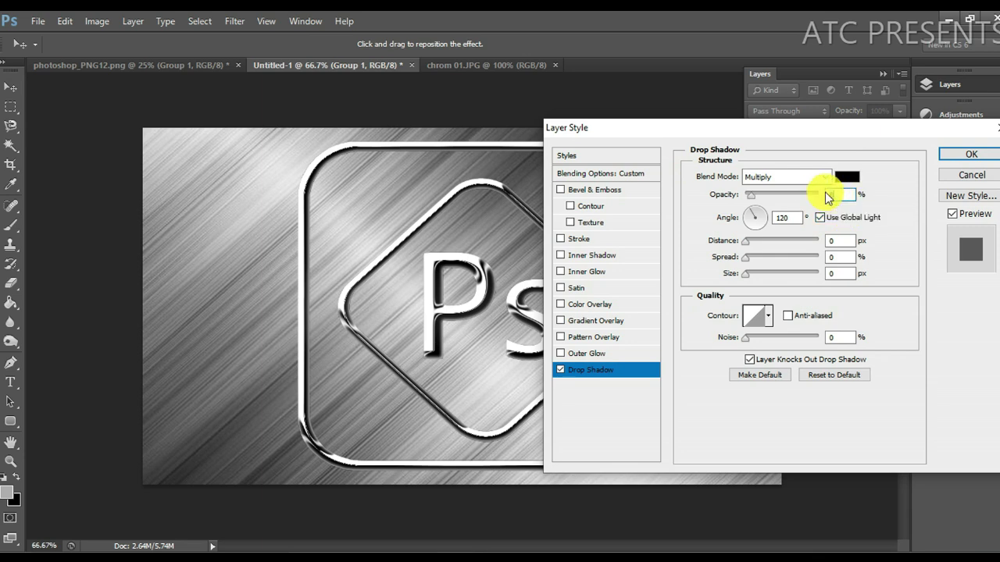
click(832, 240)
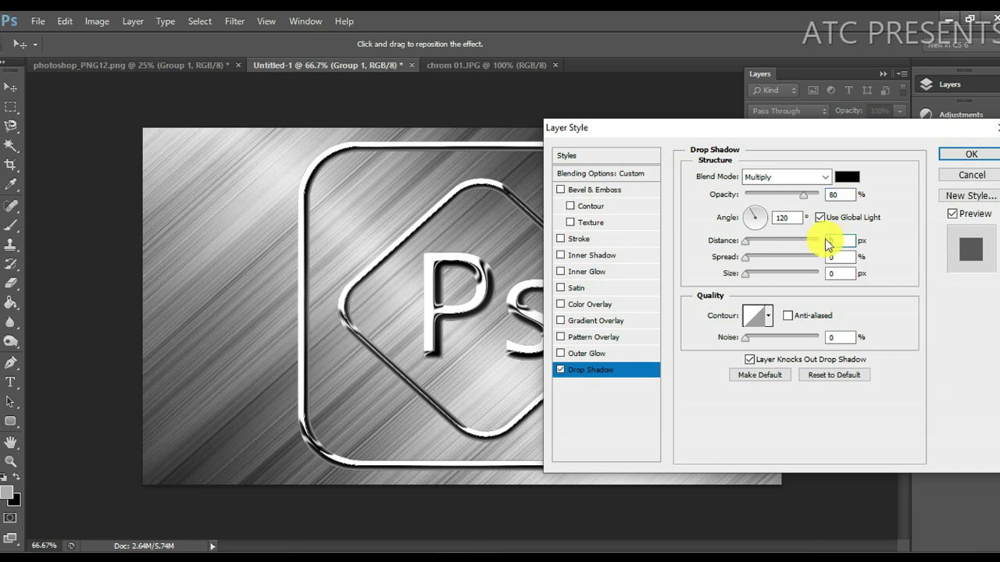
text(40)
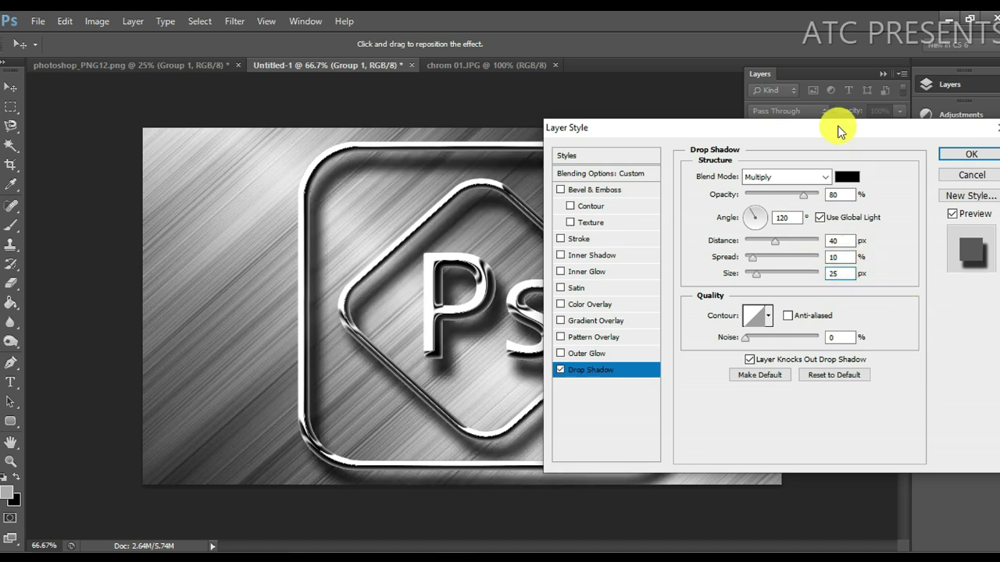
Step: Set the shadow distance to 20 px, spread 10% and size 10 px, and apply
drag(838, 130, 907, 129)
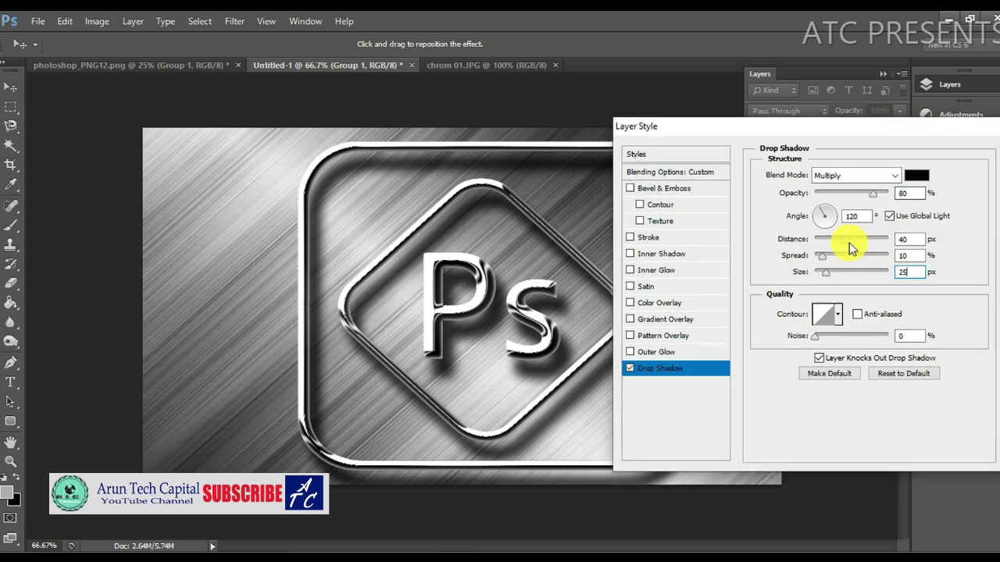
drag(843, 242, 829, 242)
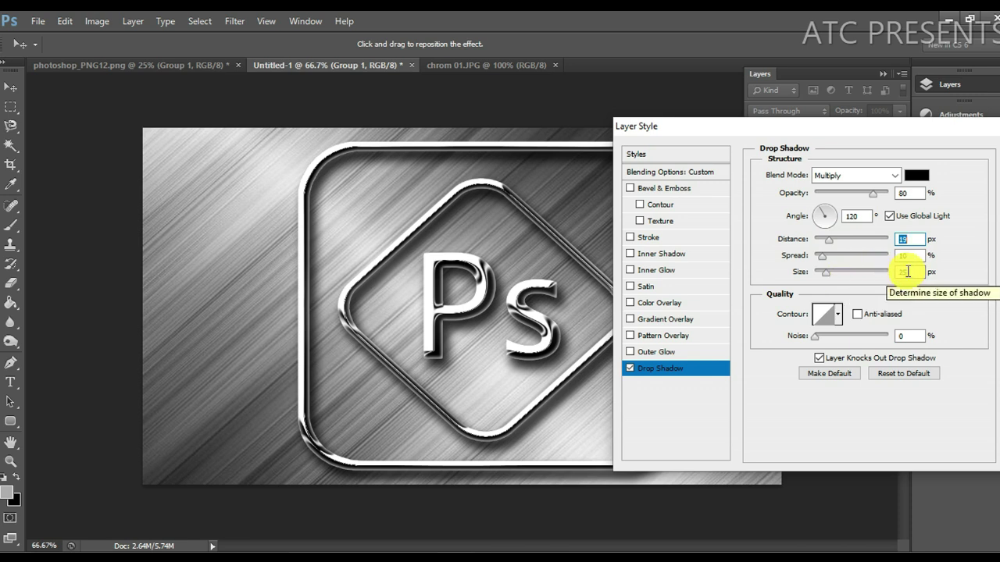
click(899, 272)
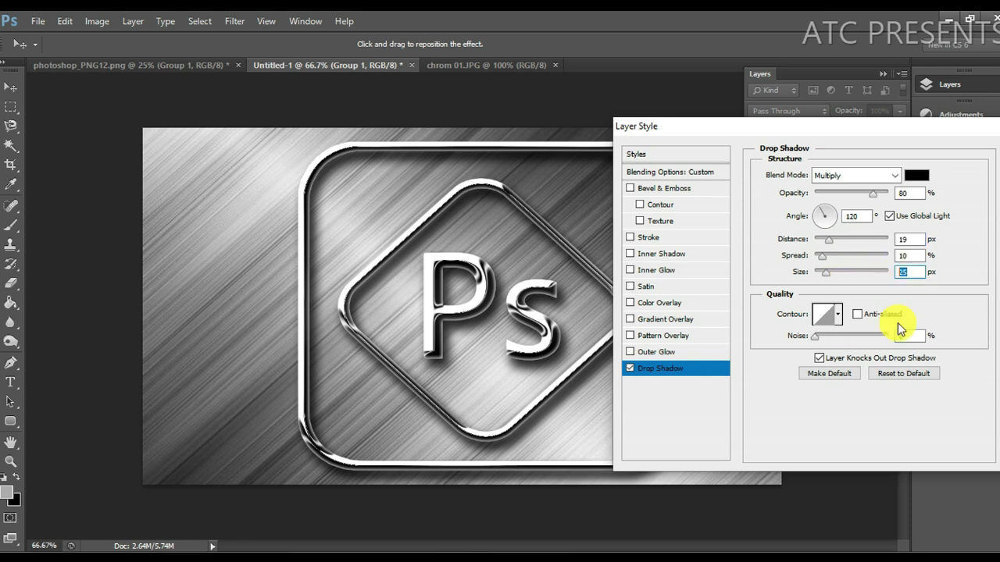
text(1)
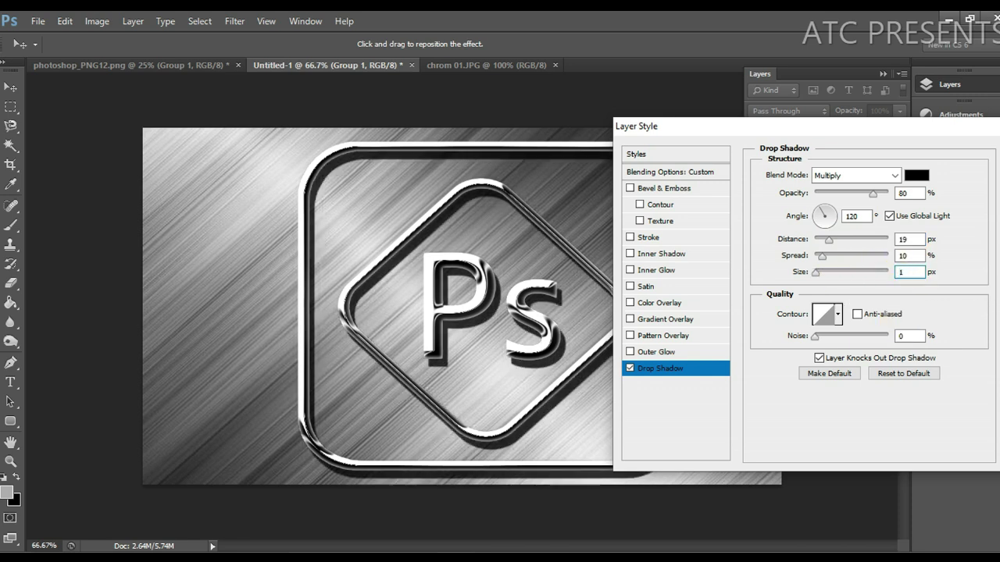
text(0)
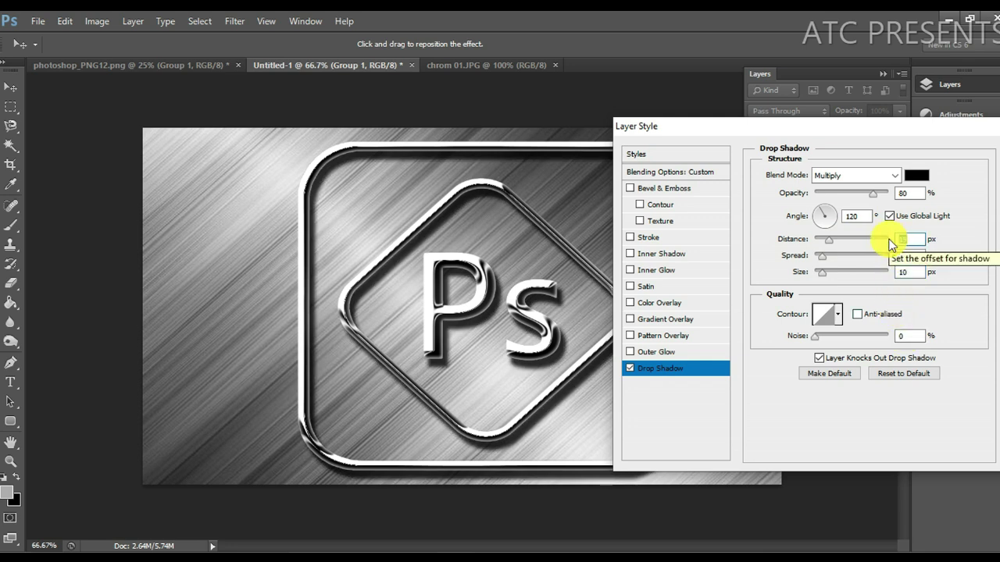
text(25)
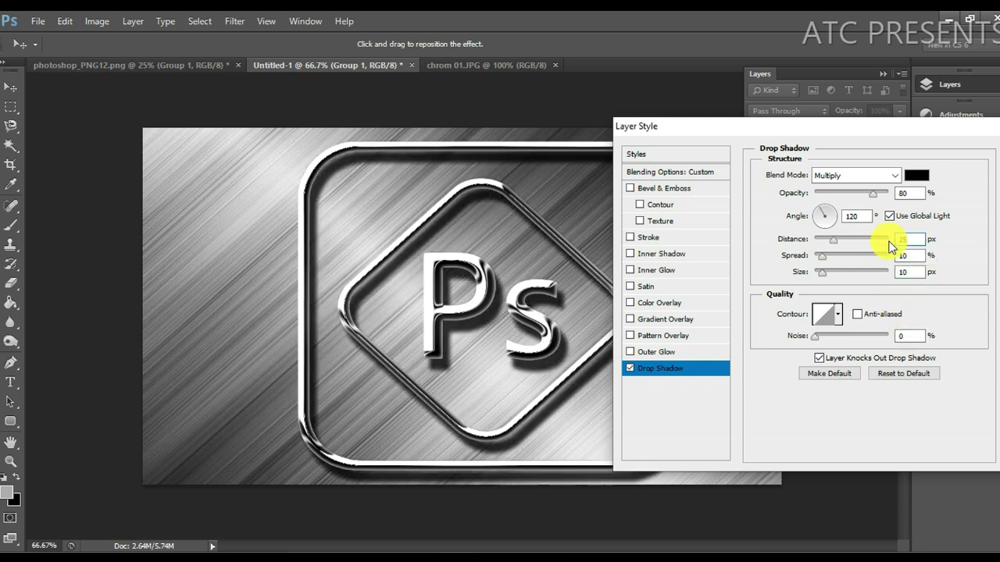
drag(859, 133, 904, 135)
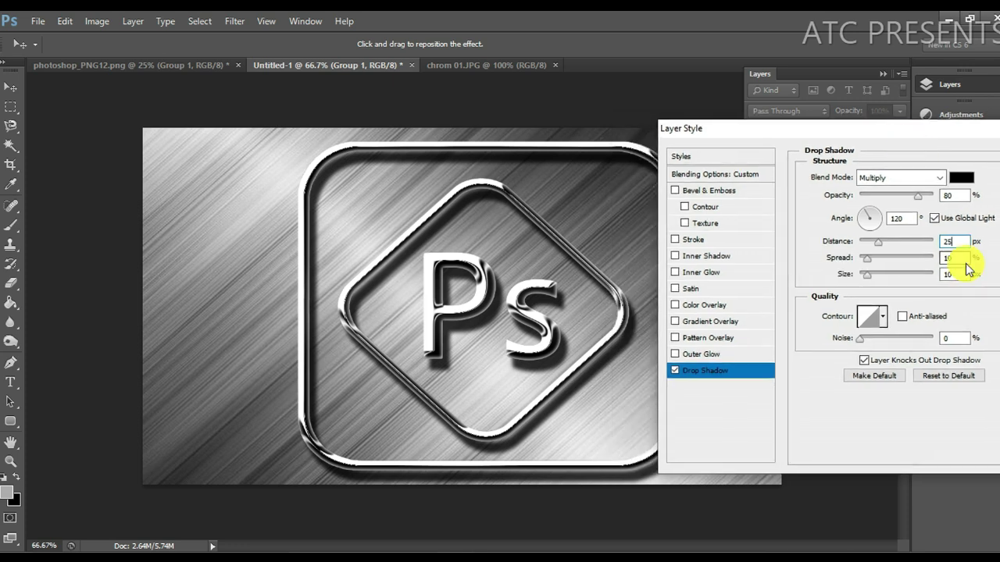
key(BackSpace)
text(0)
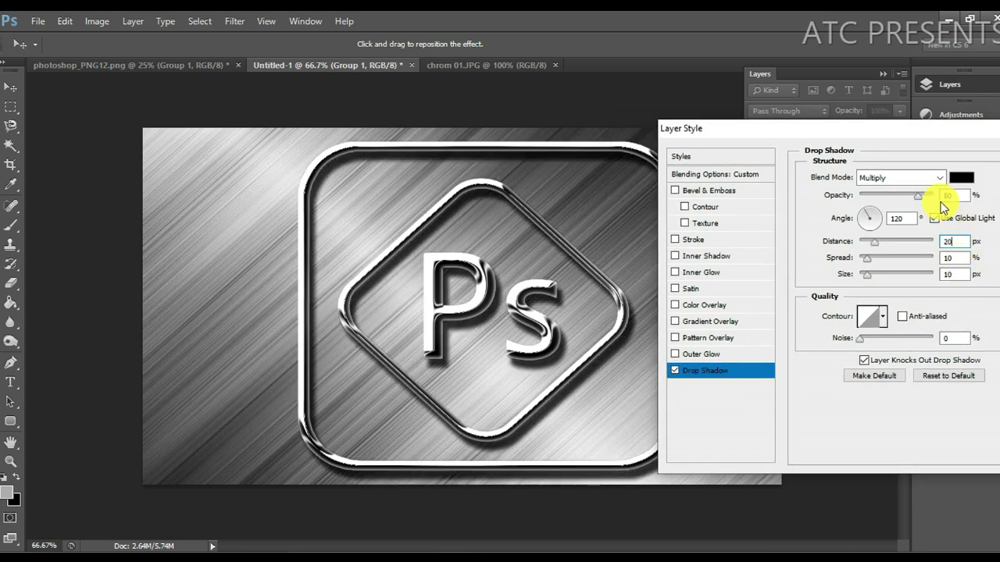
drag(933, 132, 833, 138)
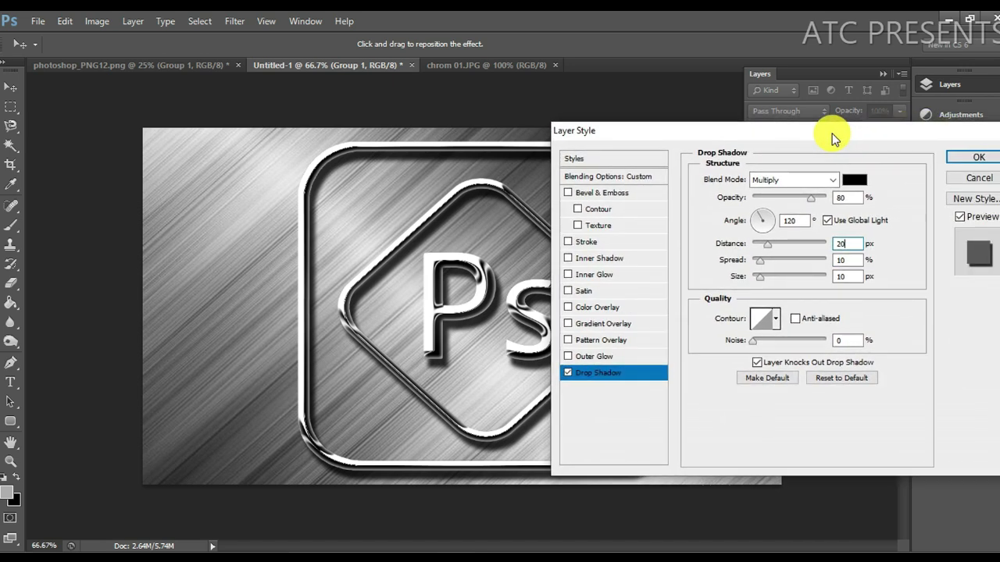
click(969, 158)
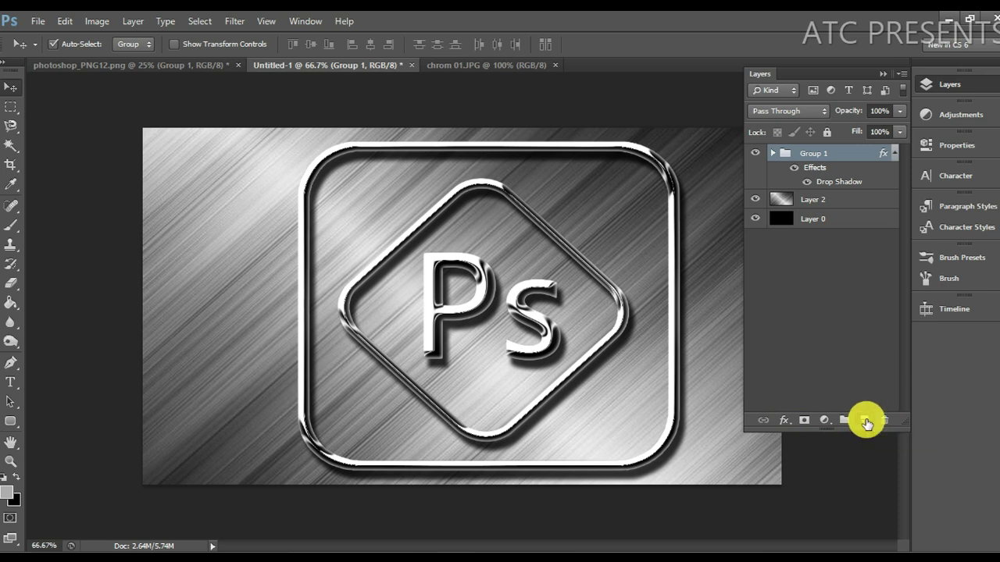
Step: Add a black (000000) Solid Color fill layer at the top of the layer stack
click(865, 421)
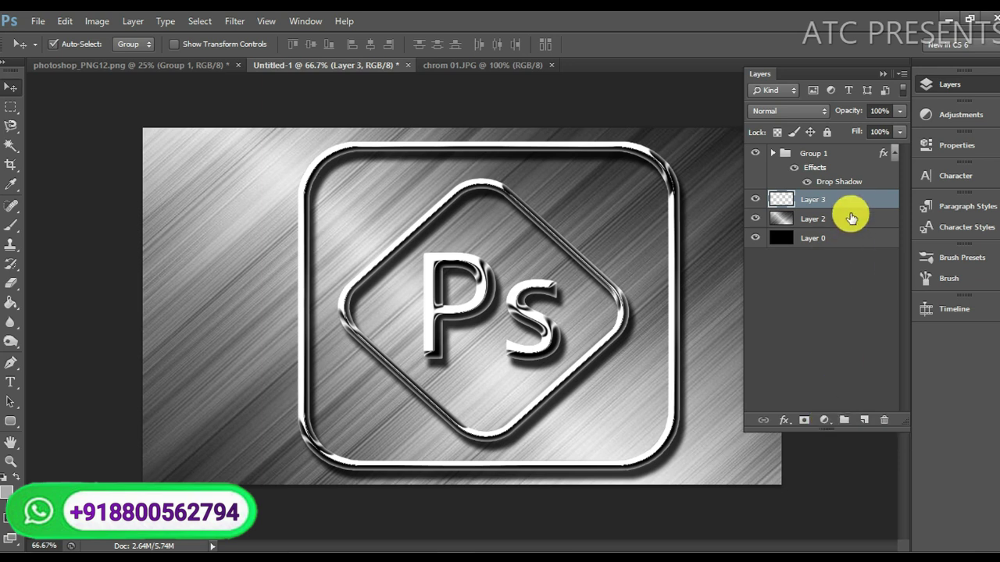
drag(860, 198, 884, 420)
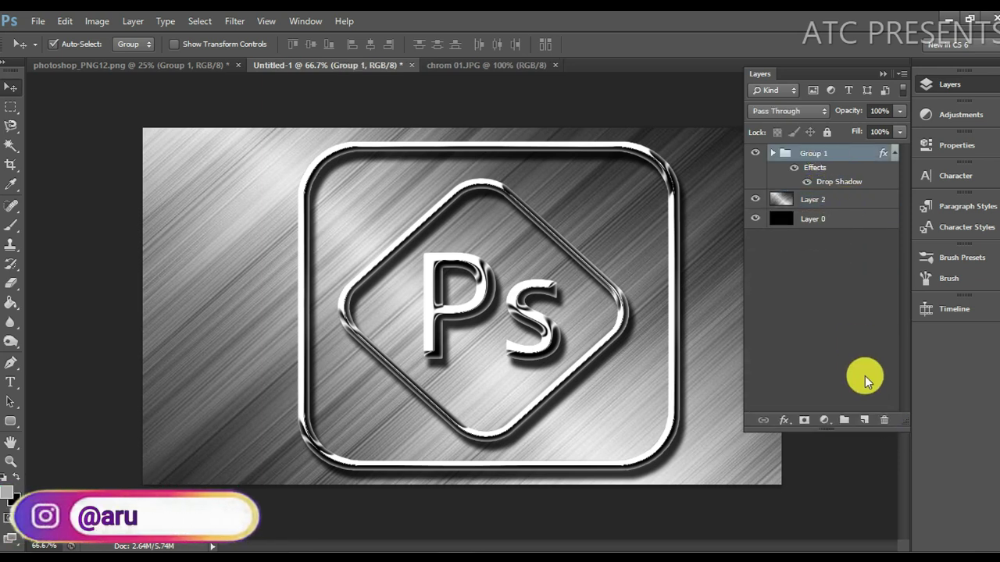
click(864, 420)
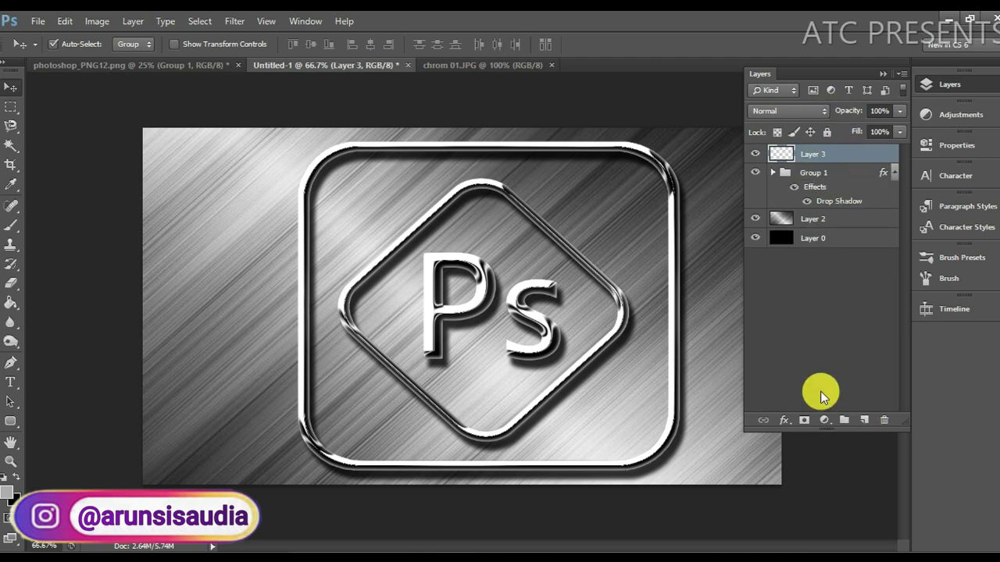
click(824, 421)
click(857, 99)
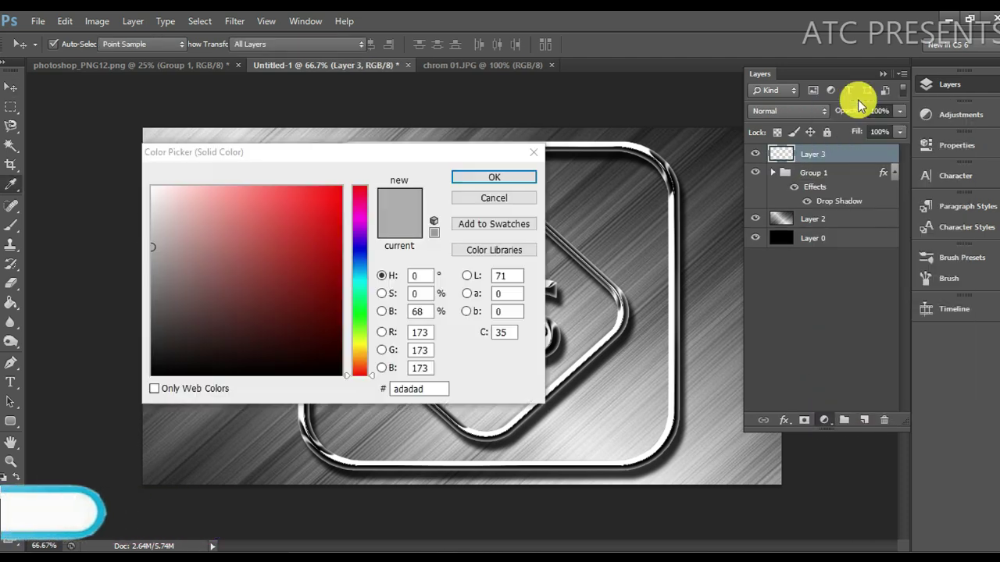
text(000000)
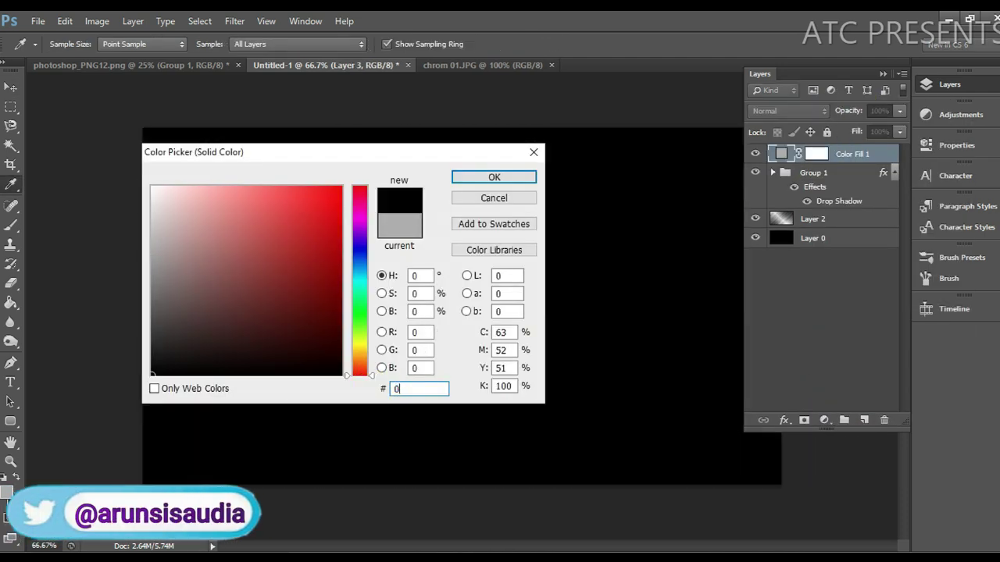
click(494, 177)
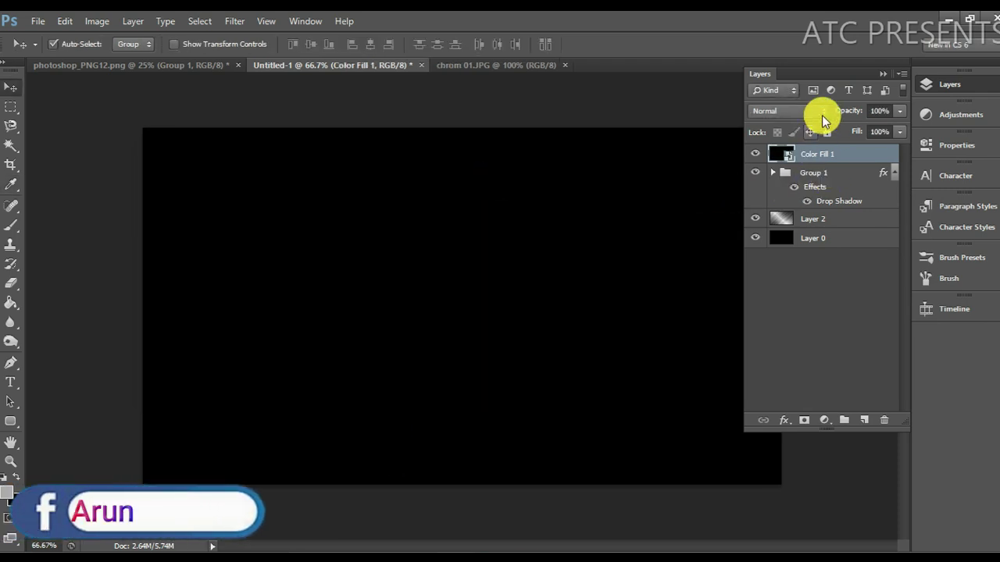
Step: Set the Color Fill 1 layer's blend mode to Screen
click(824, 111)
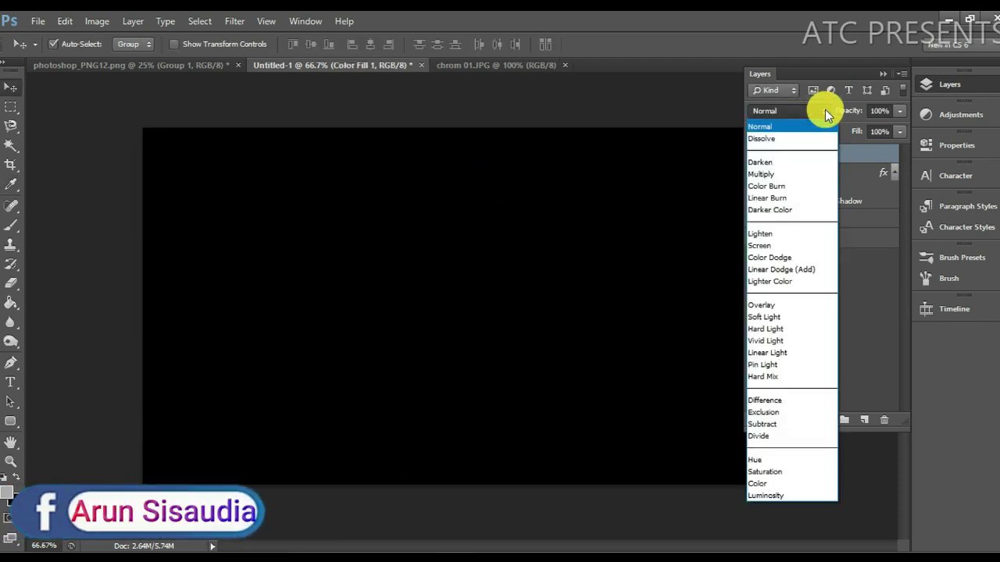
click(774, 245)
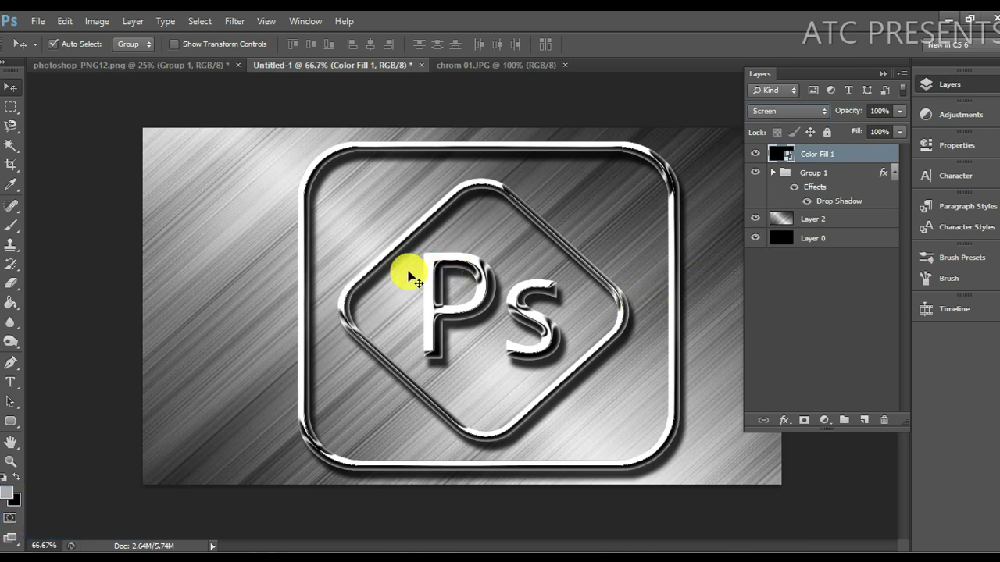
click(236, 24)
mouse_move(248, 227)
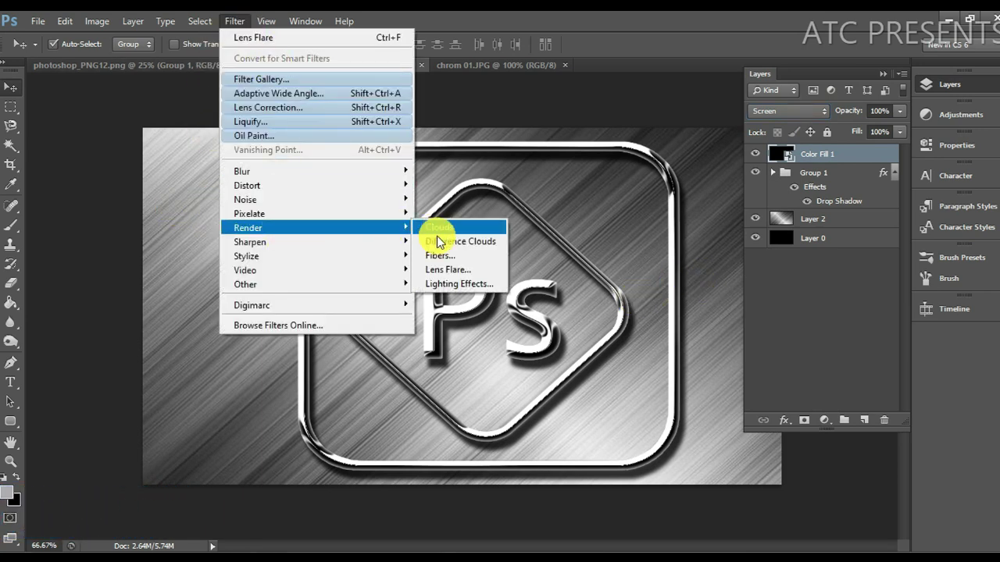
Step: Apply a 76% brightness Lens Flare and move its glow just above the letter P
click(438, 271)
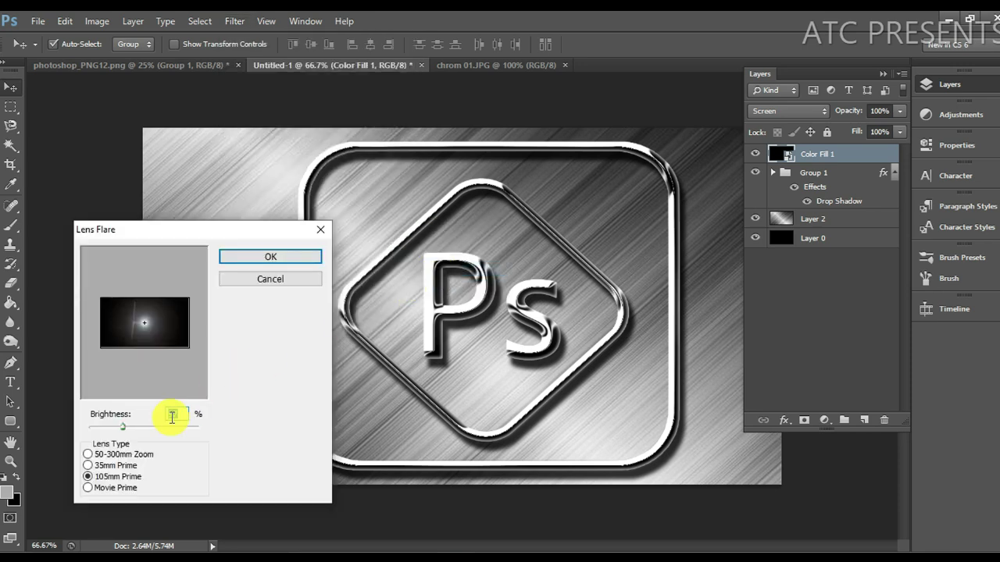
drag(122, 426, 115, 427)
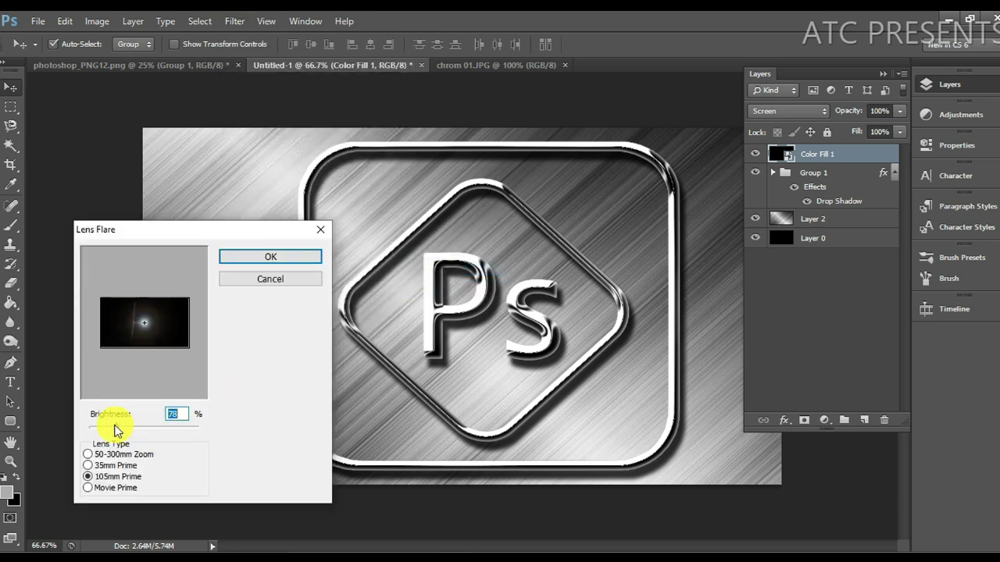
click(144, 324)
drag(135, 318, 130, 318)
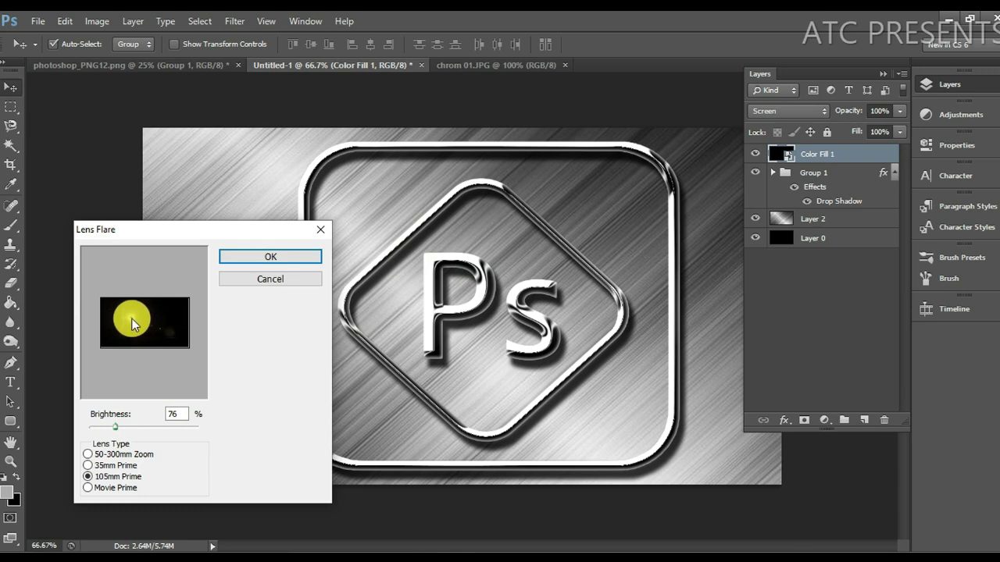
click(267, 258)
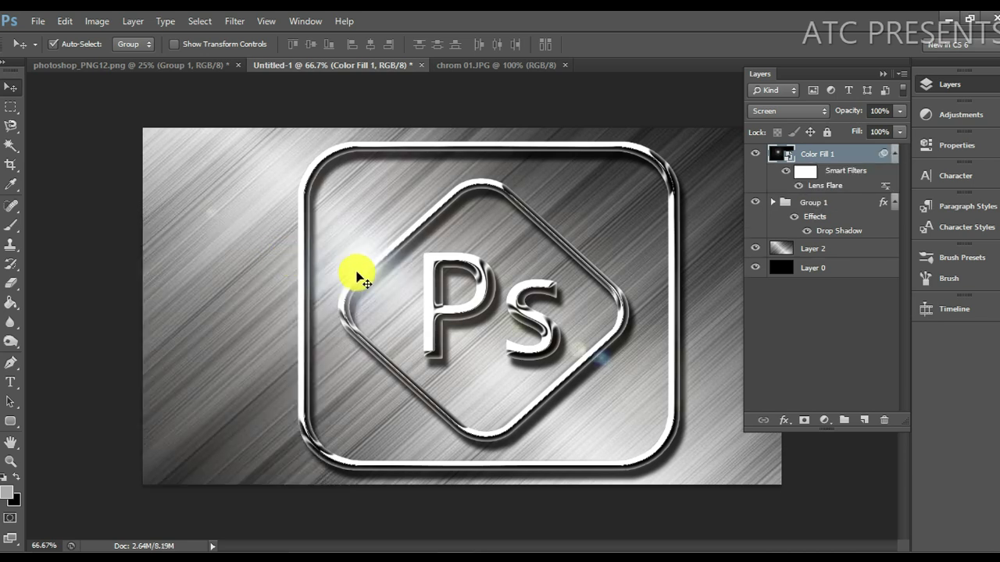
mouse_move(417, 273)
mouse_down()
mouse_move(428, 287)
mouse_move(430, 263)
mouse_up()
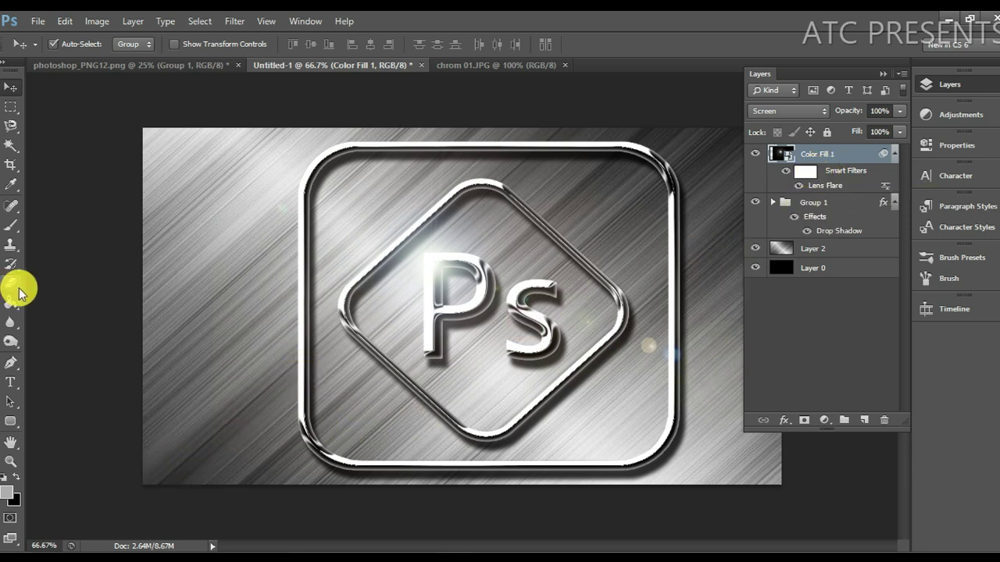
Step: Set up the Eraser on the lens flare's Smart Filters mask with white/black colours and a 200 brush
click(15, 285)
click(70, 283)
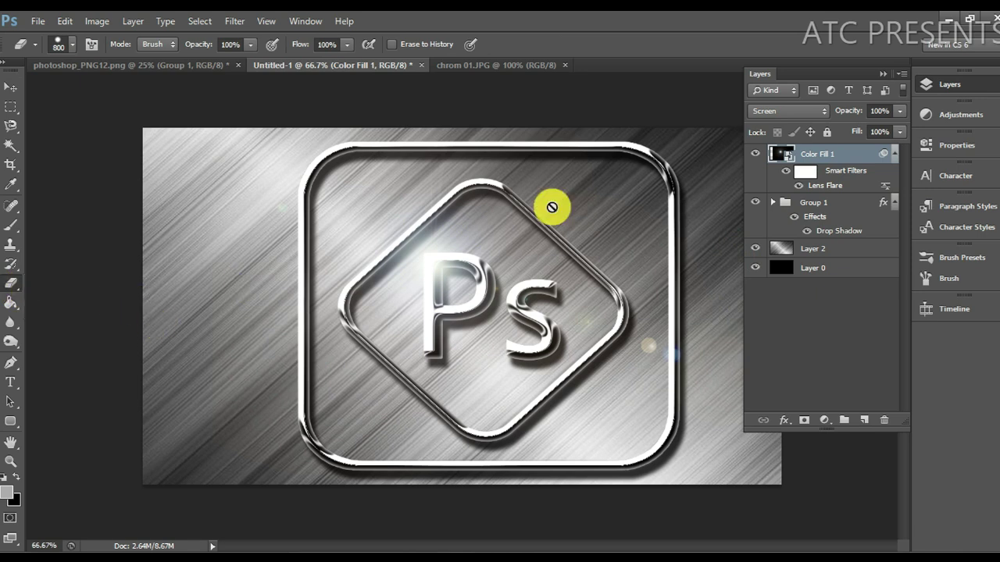
click(16, 476)
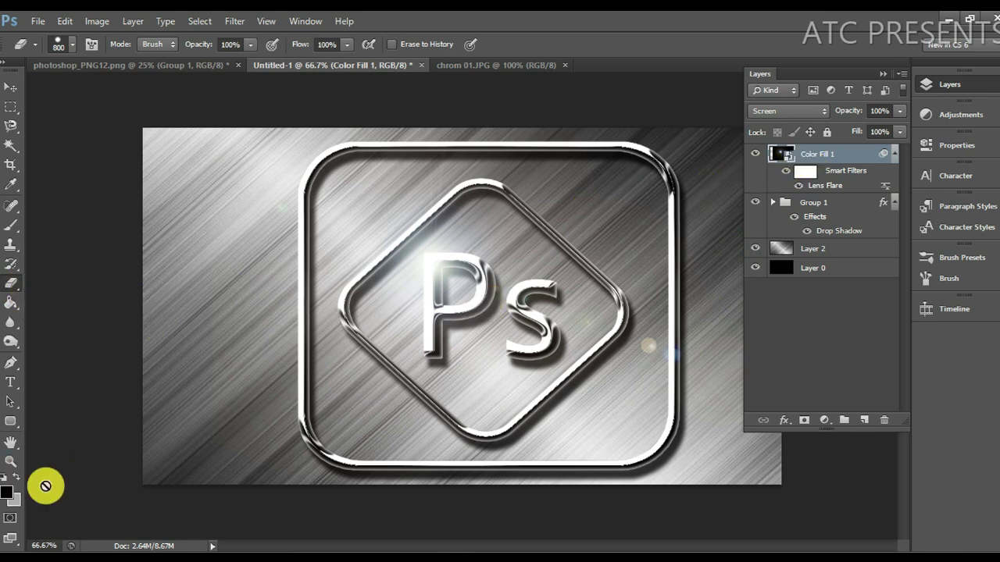
click(808, 173)
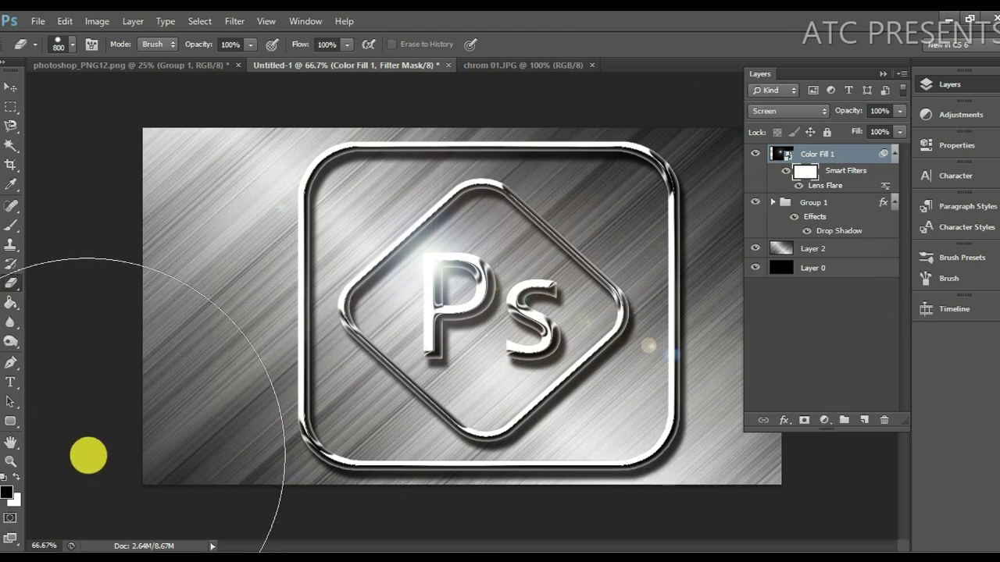
click(16, 478)
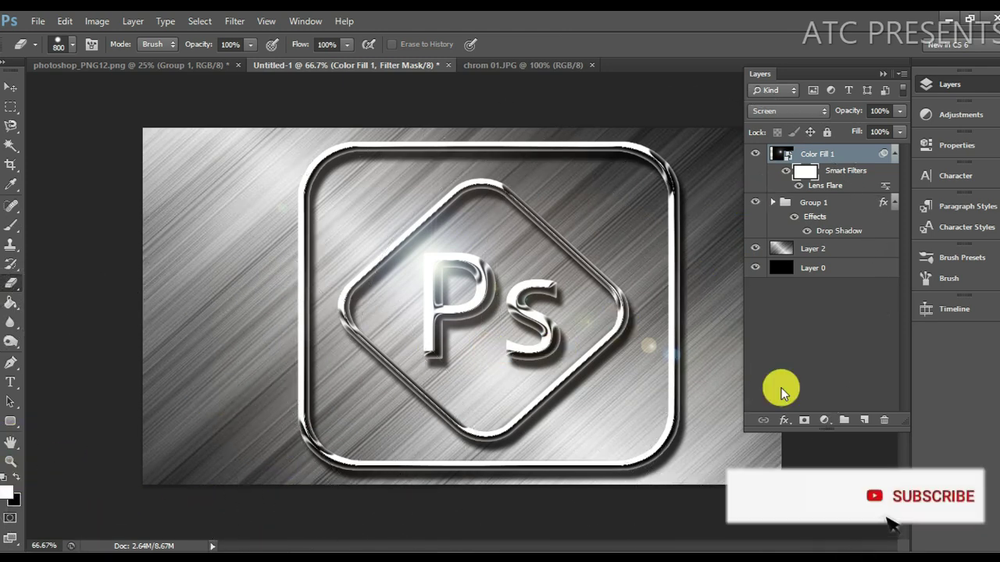
key(bracketleft)
key(bracketleft)
key(bracketleft)
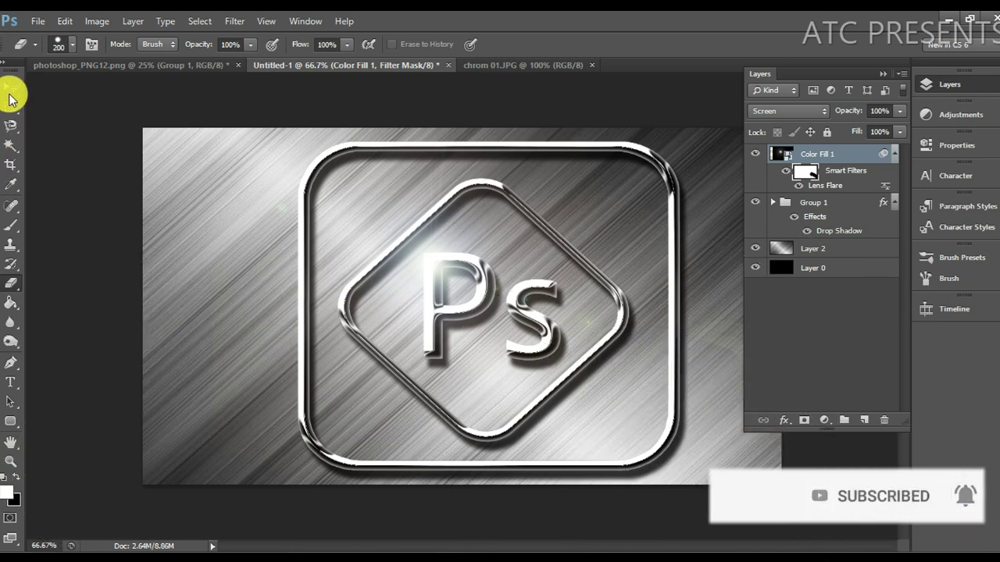
Step: Mask the flare so its glow stays top-left of the P, and add Group 1 to the selection
click(11, 89)
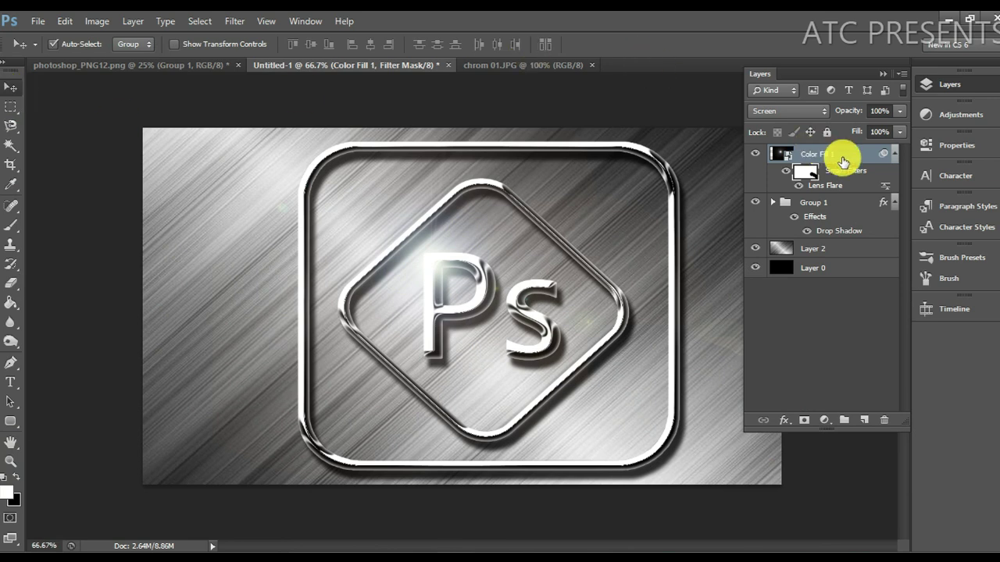
click(884, 74)
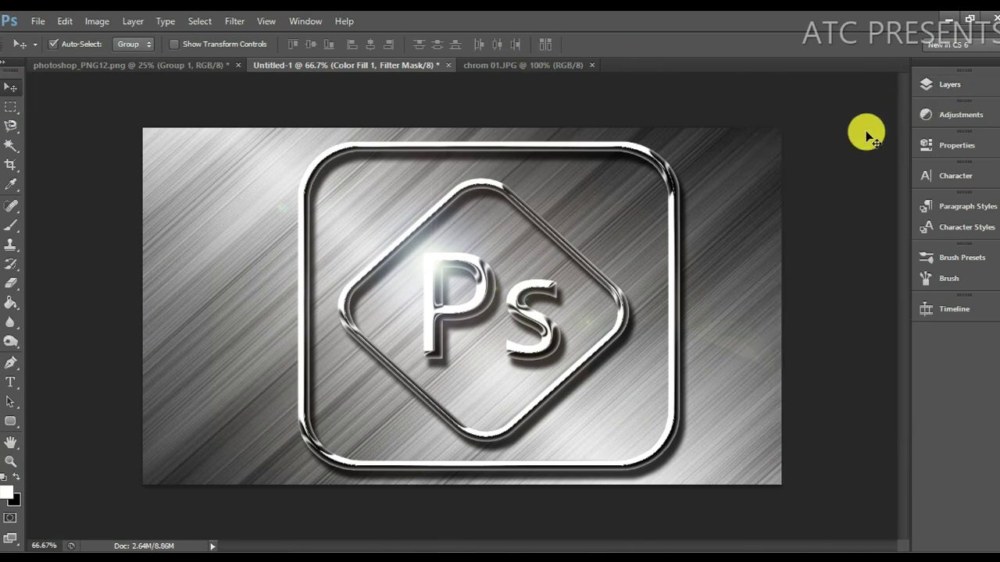
click(950, 85)
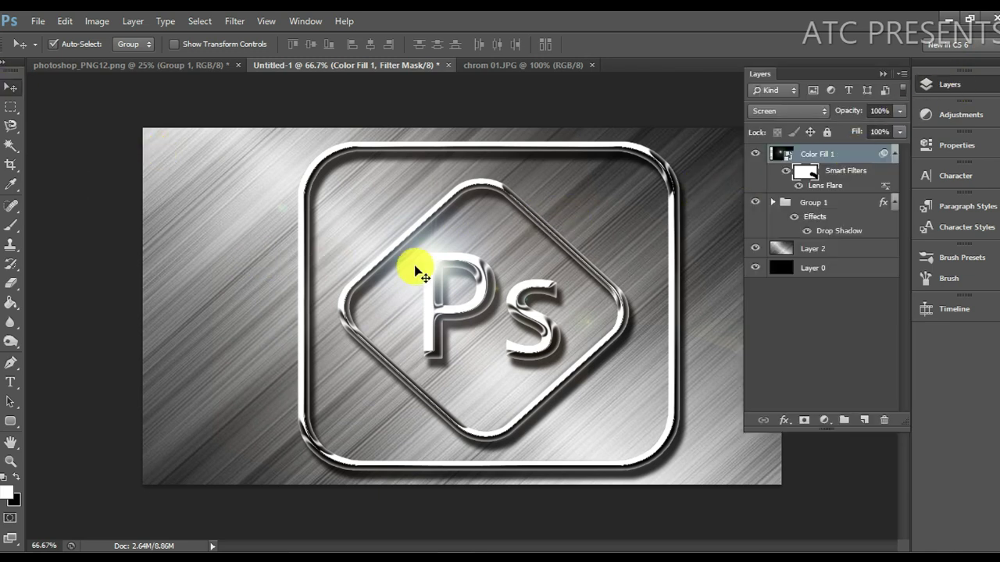
click(436, 268)
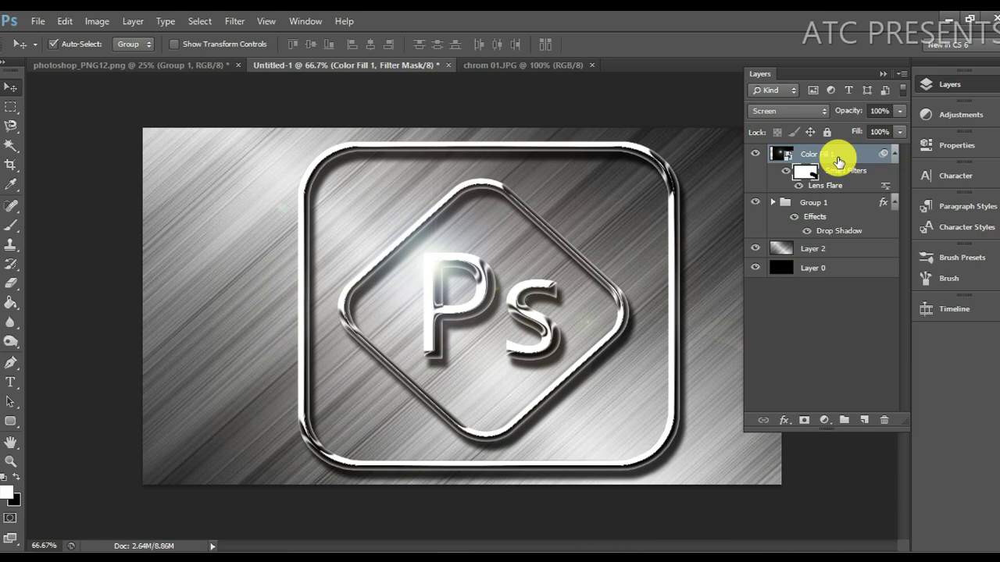
click(827, 204)
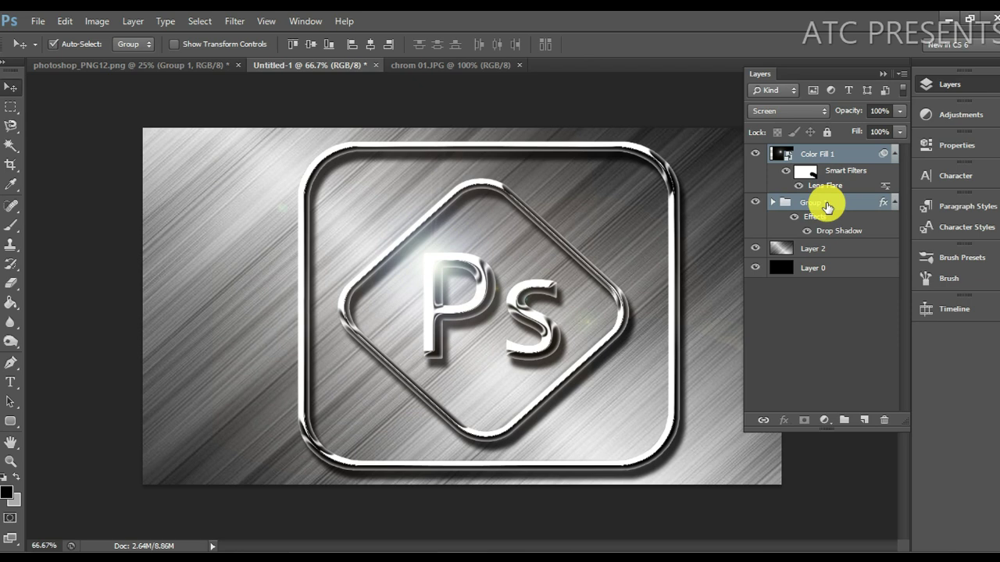
Step: Group Color Fill 1 and Group 1, then save to the Desktop as PNG 'Chrome effect'
key(ctrl+g)
drag(663, 301, 678, 306)
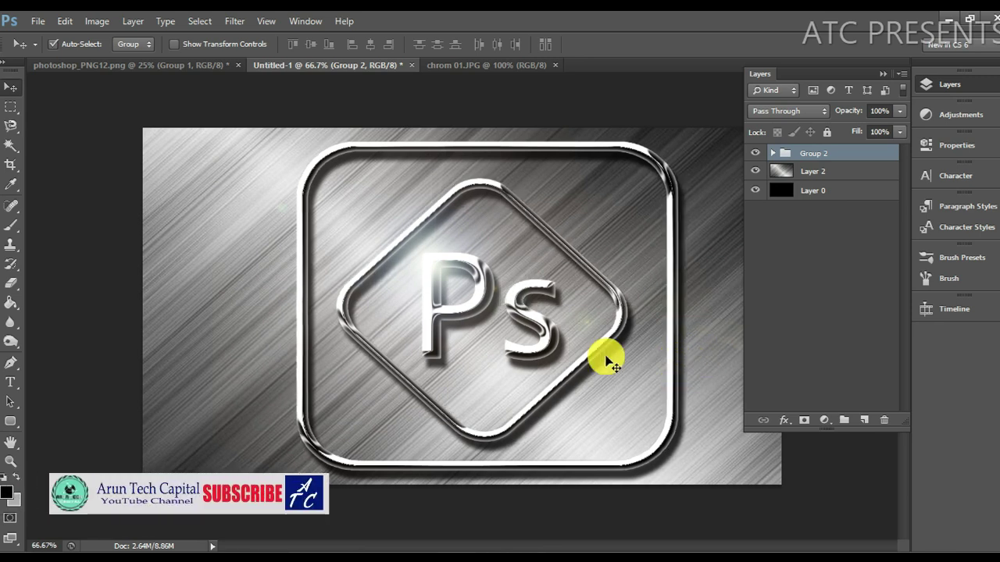
click(38, 21)
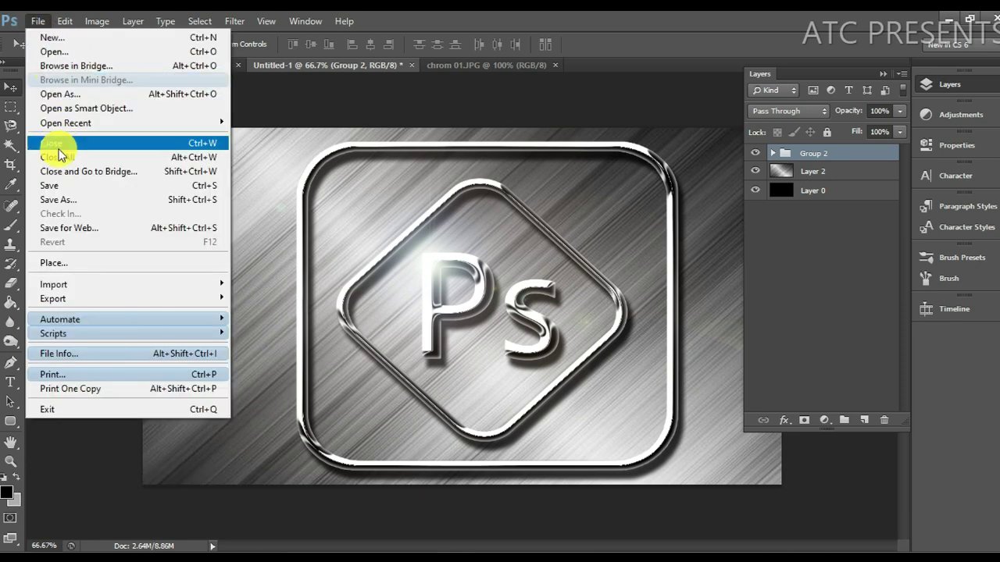
click(85, 199)
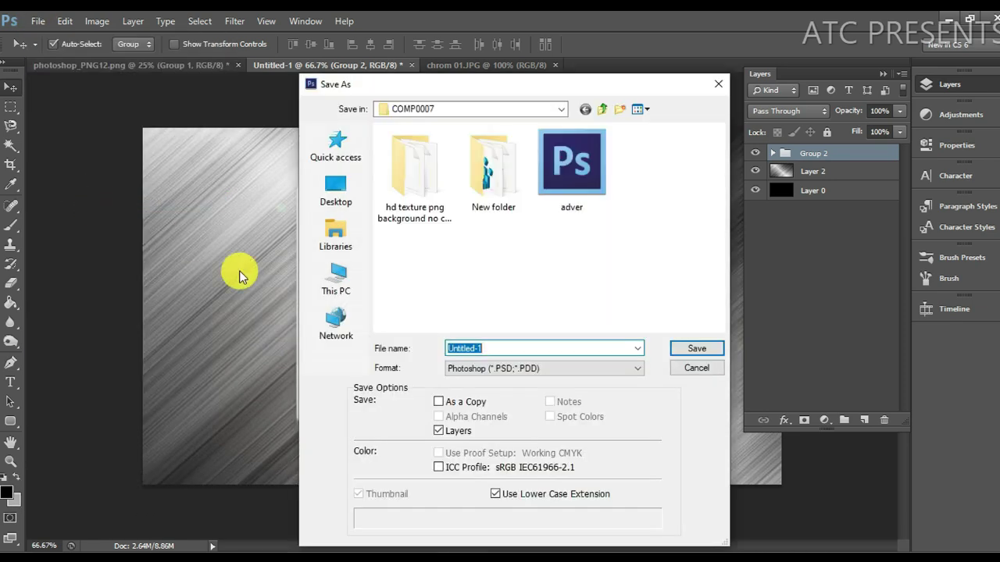
click(352, 190)
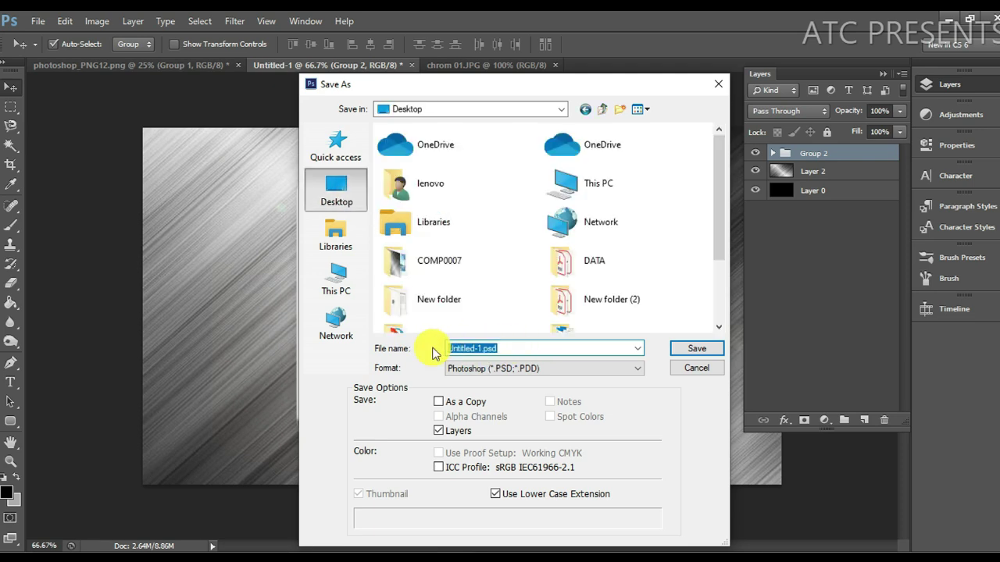
text(Chrome)
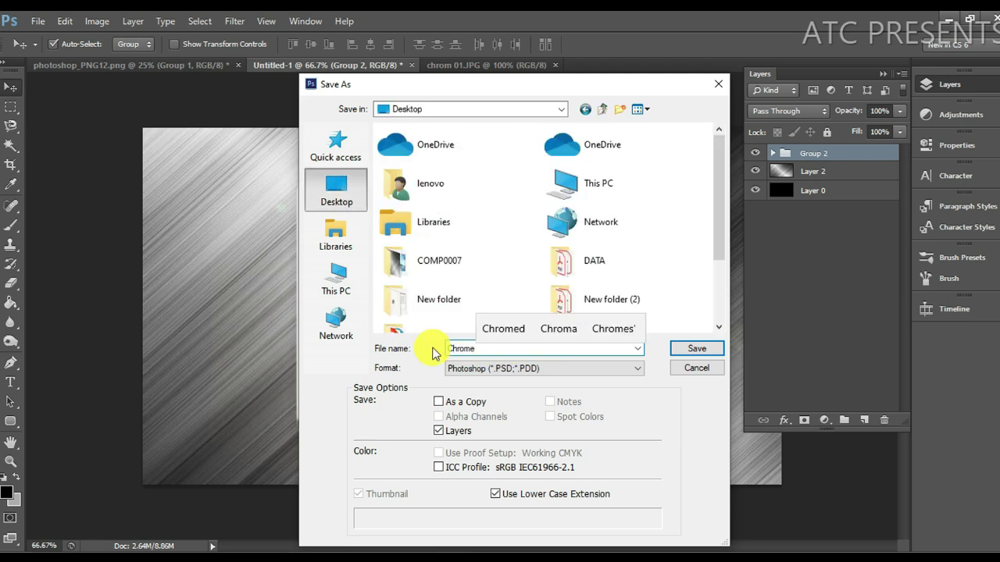
text( effect)
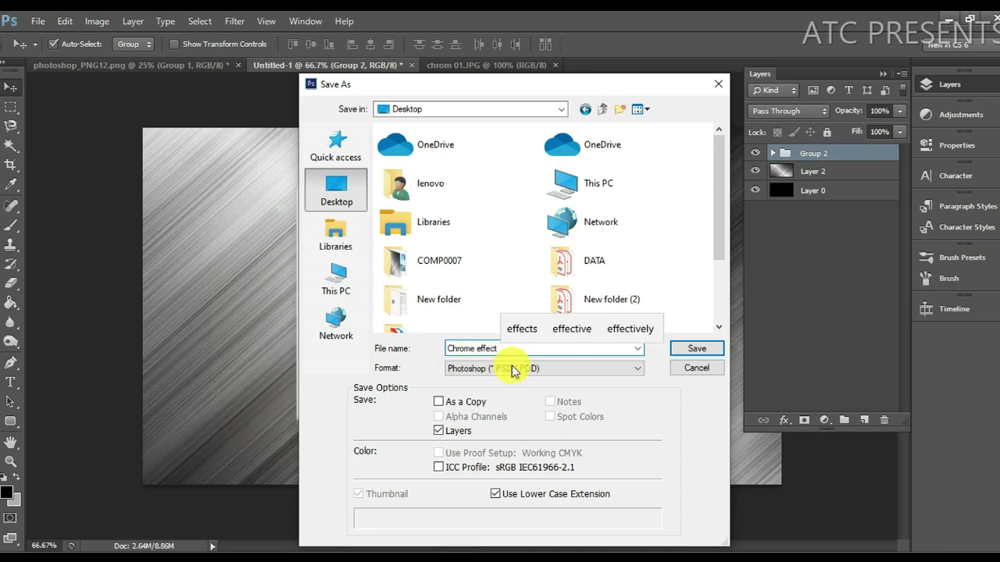
click(638, 368)
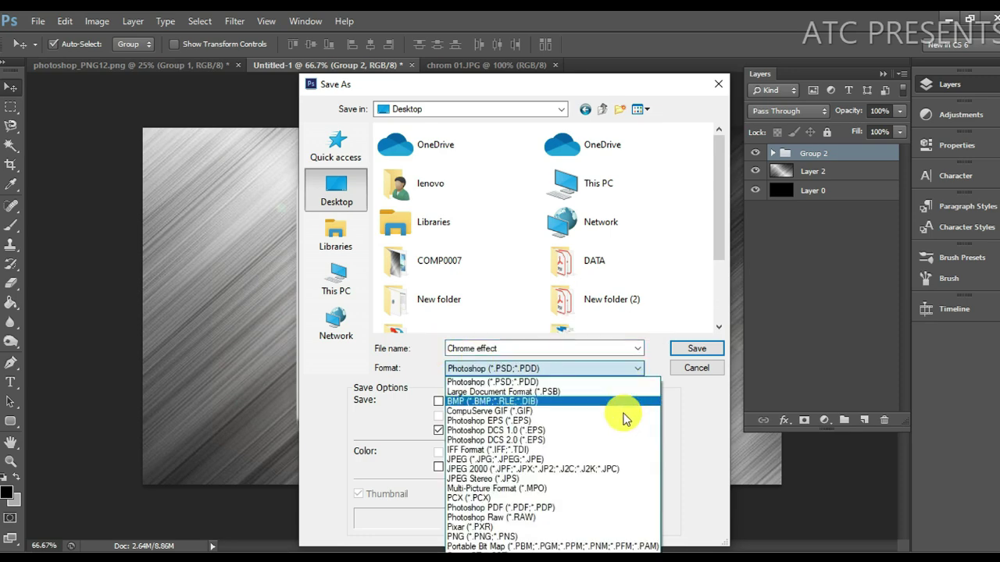
click(585, 538)
click(697, 350)
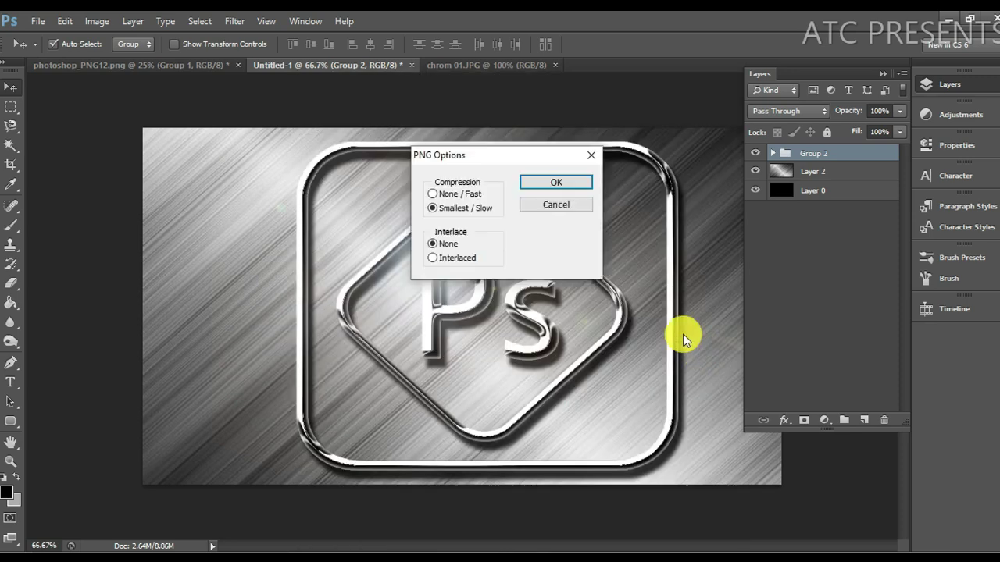
click(557, 182)
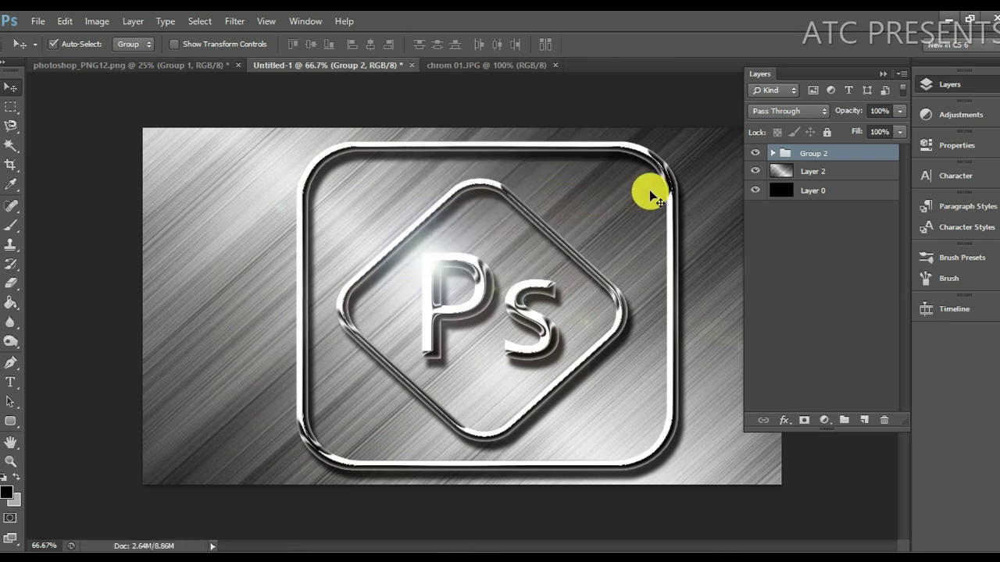
Step: Open the Chrome effect PNG from the desktop in Windows Photo Viewer
click(950, 23)
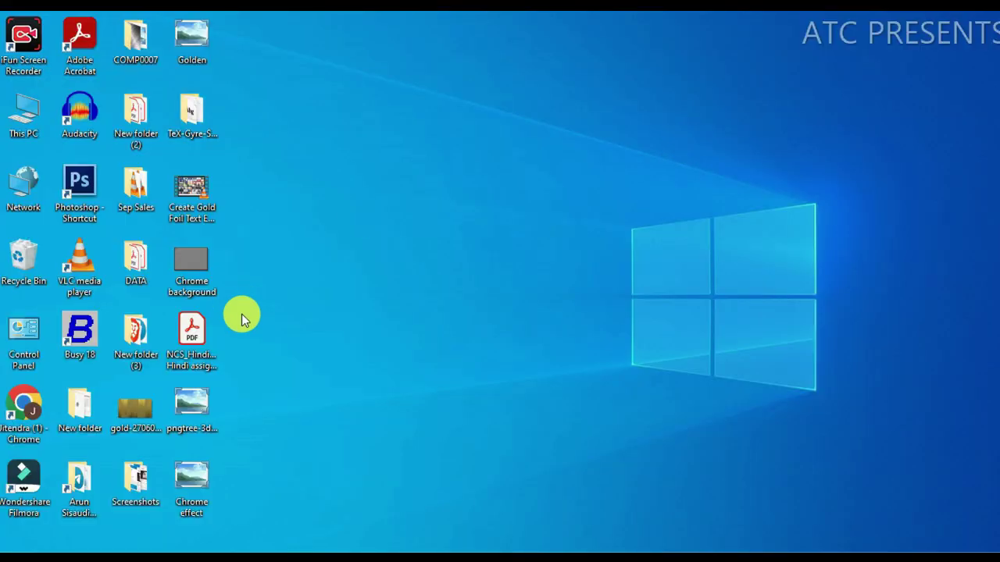
double_click(191, 486)
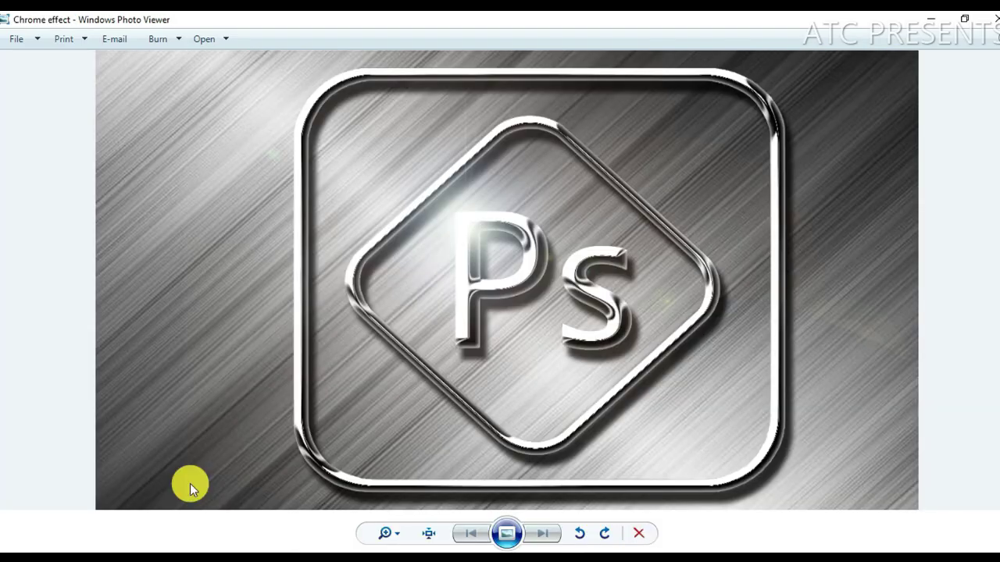